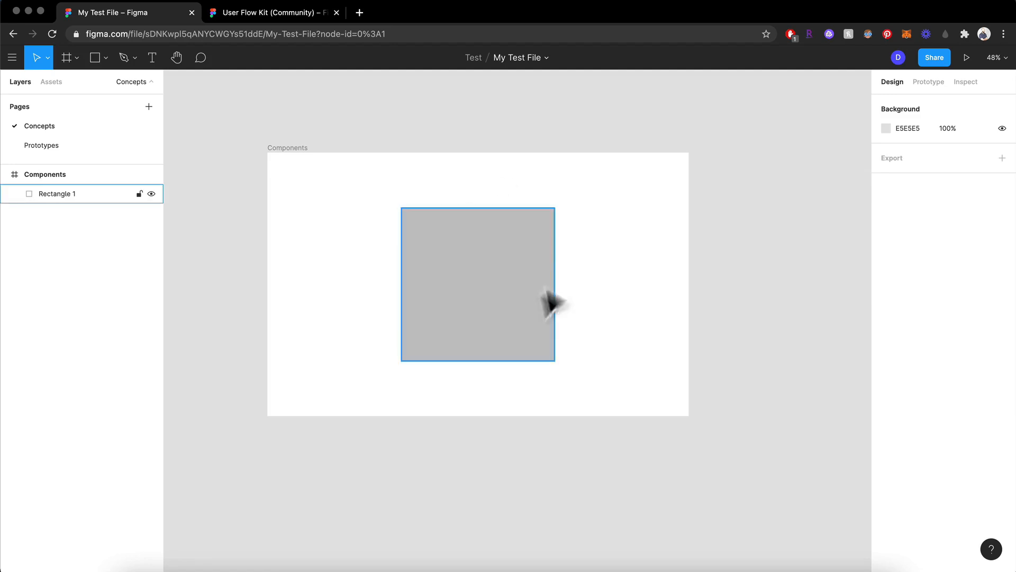
# Select the grey rectangle in the Components frame and look through its prototype and inspect settings, ending on its design properties
pyautogui.click(466, 280)
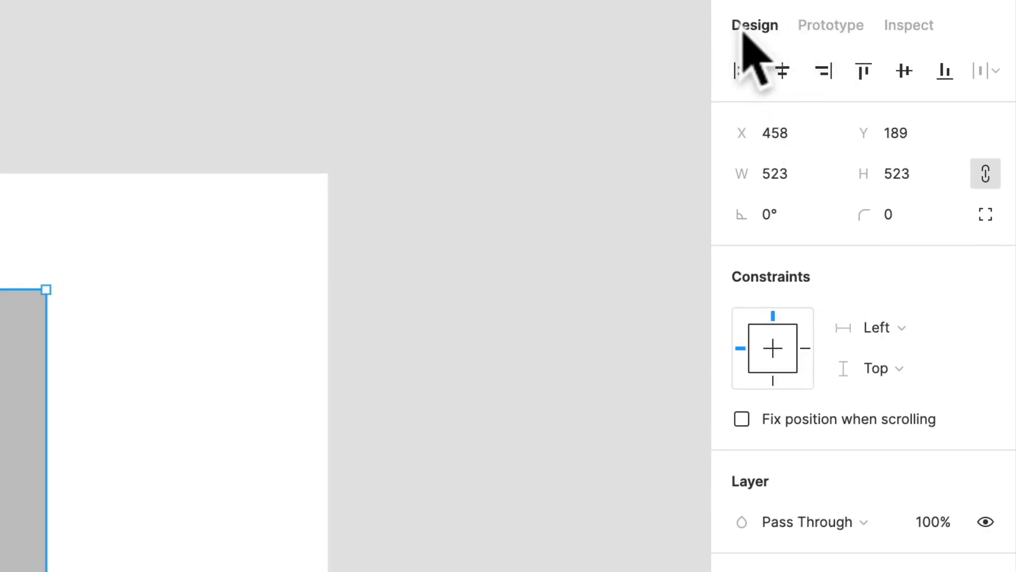
pyautogui.click(809, 38)
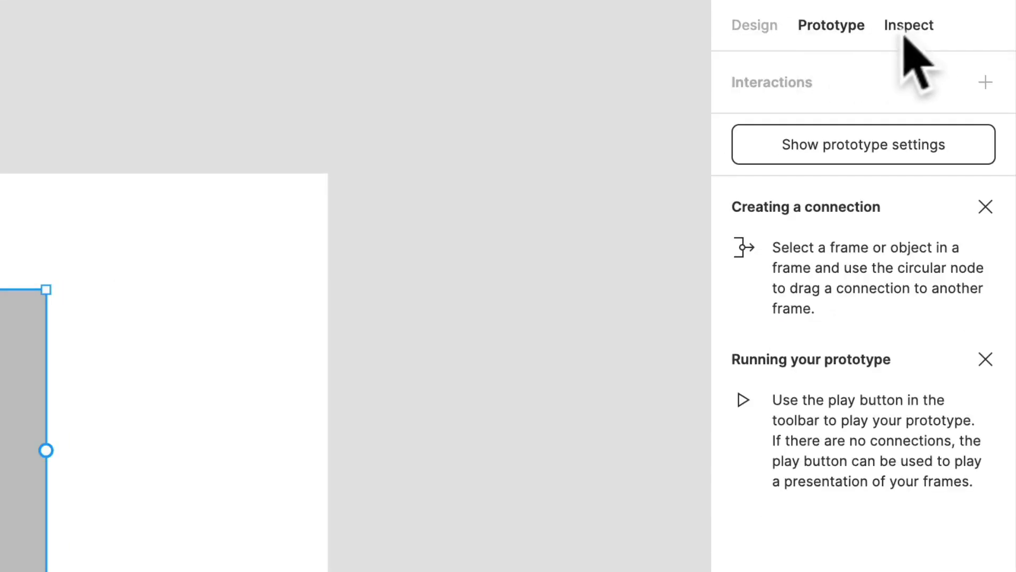
pyautogui.click(919, 29)
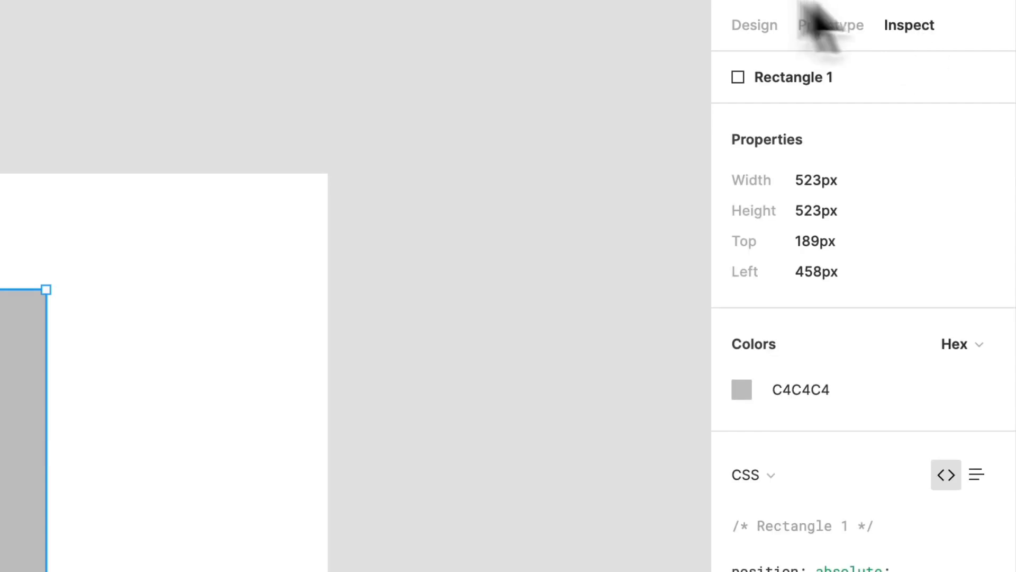
pyautogui.click(739, 25)
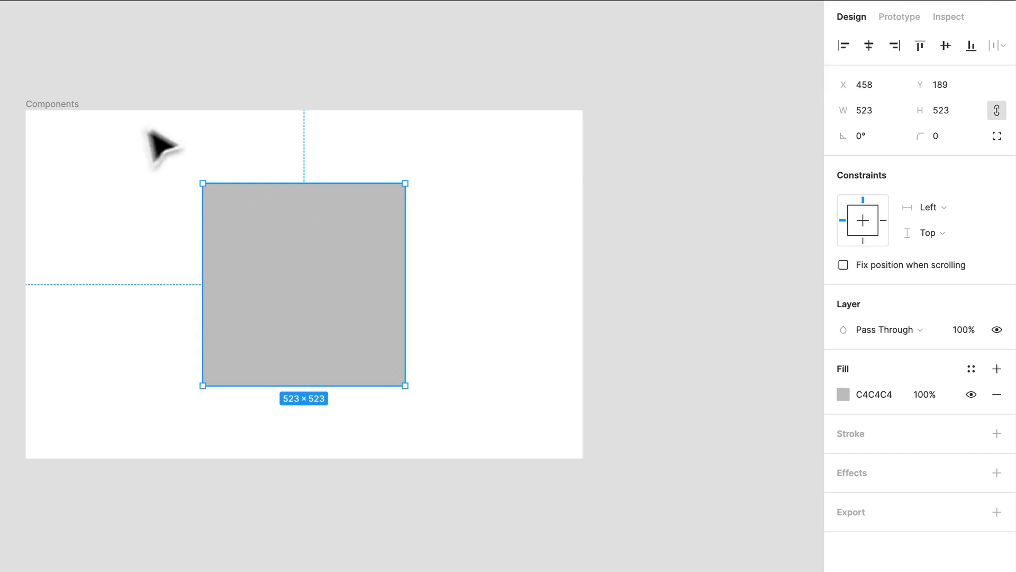
# Align the rectangle horizontally to the Components frame's left edge, centre and right edge in turn
pyautogui.click(844, 46)
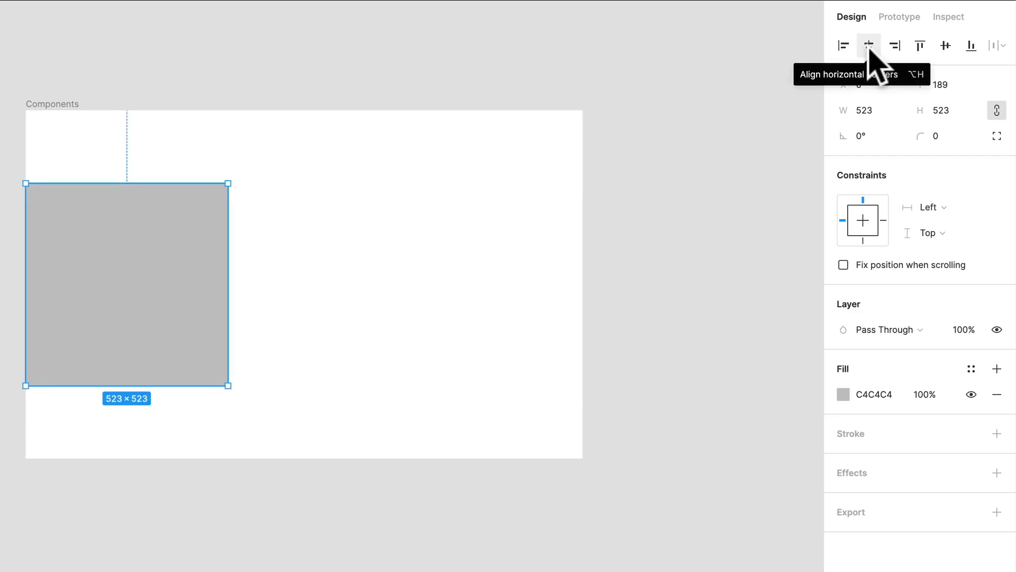
pyautogui.click(869, 47)
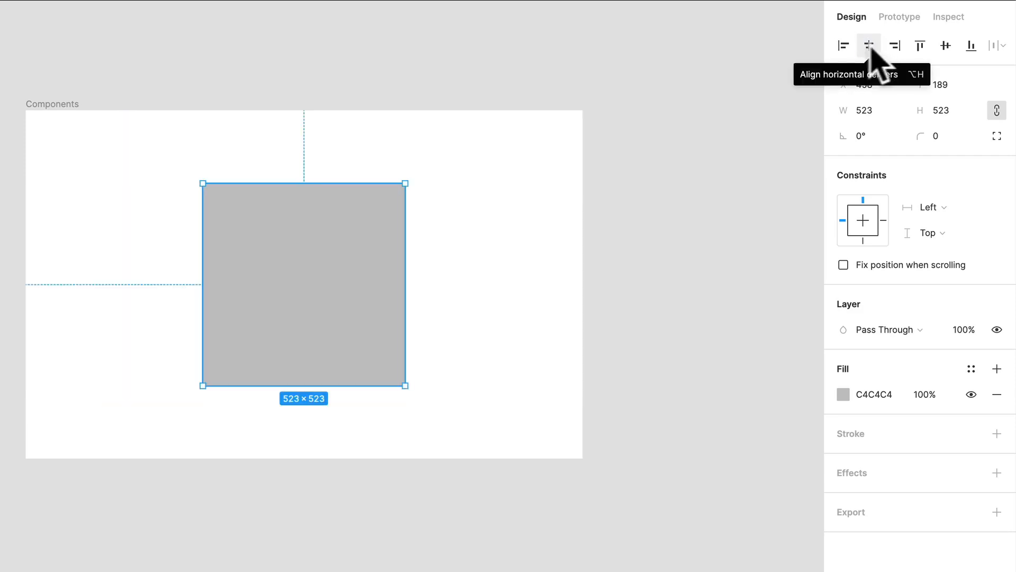
pyautogui.click(894, 46)
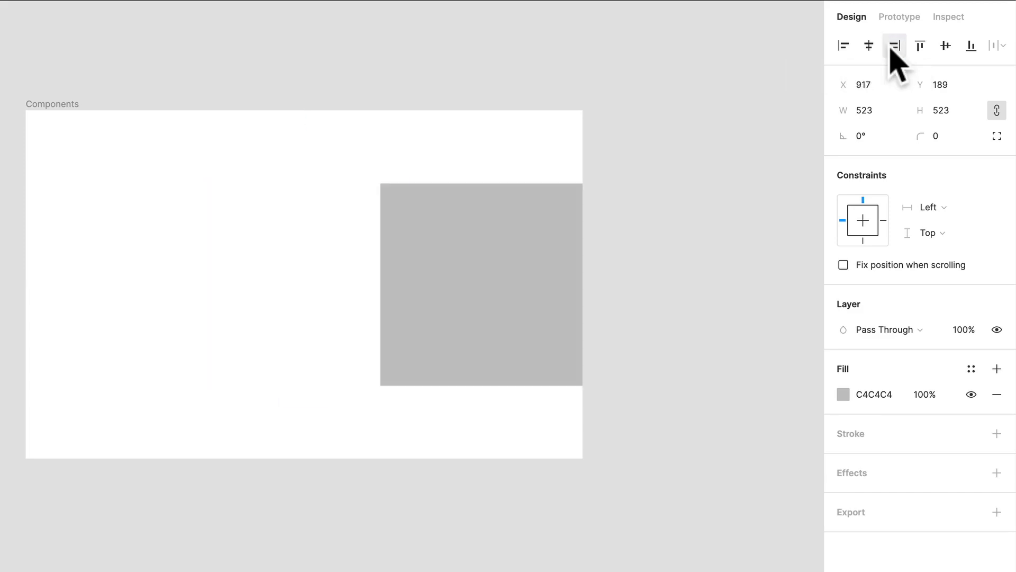
# Align the rectangle vertically to the Components frame's top edge, centre and bottom edge in turn
pyautogui.click(923, 47)
pyautogui.click(946, 46)
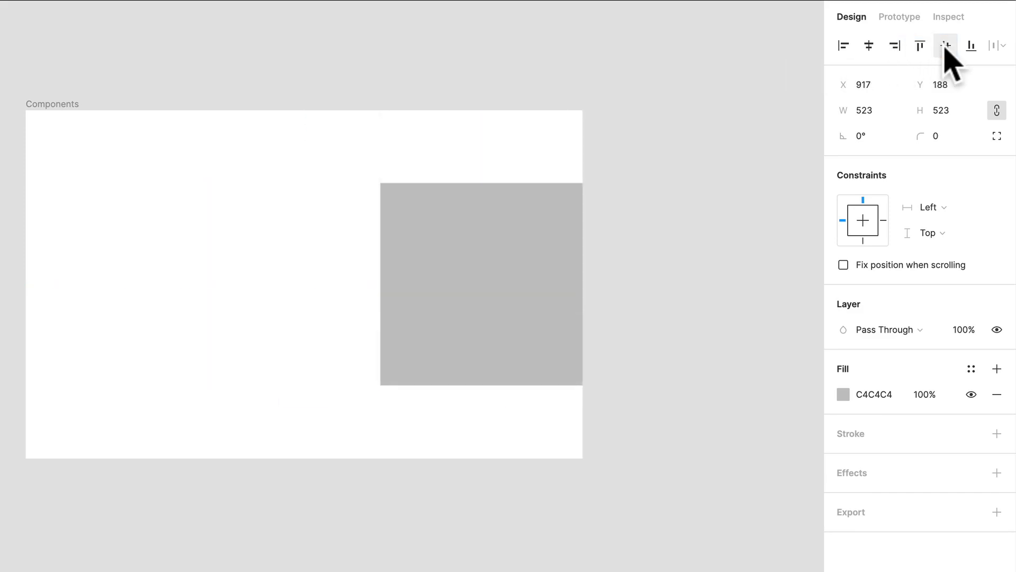
pyautogui.click(972, 48)
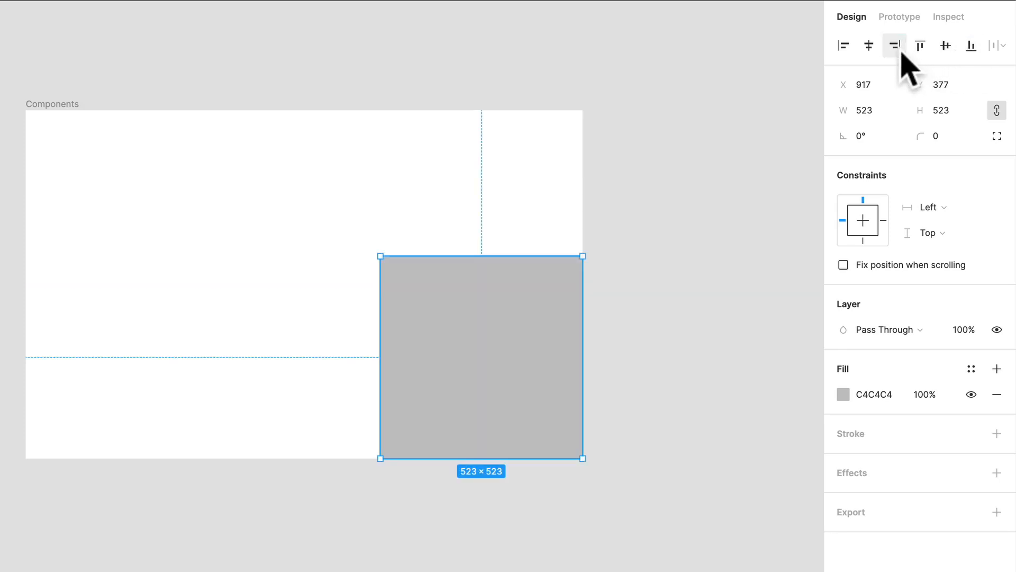
# Centre the rectangle horizontally and vertically in the frame, and move it by alignment to the frame's bottom-left corner
pyautogui.click(871, 45)
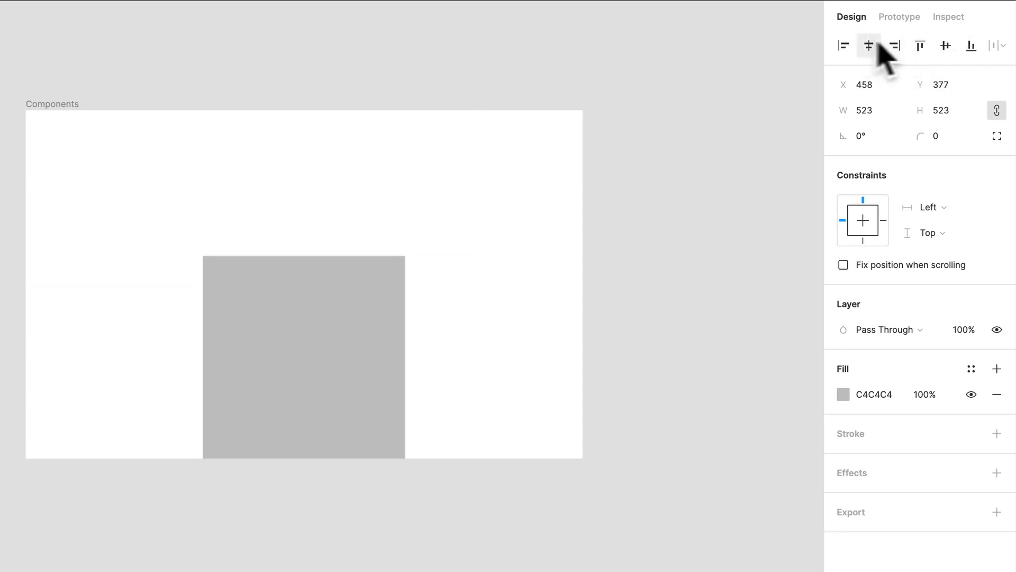
pyautogui.click(946, 47)
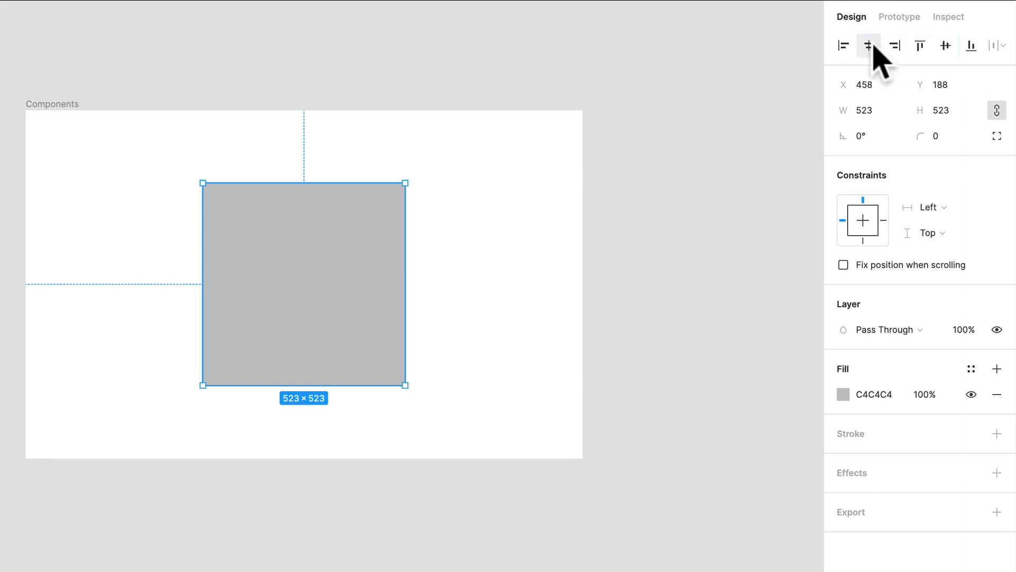
pyautogui.click(844, 46)
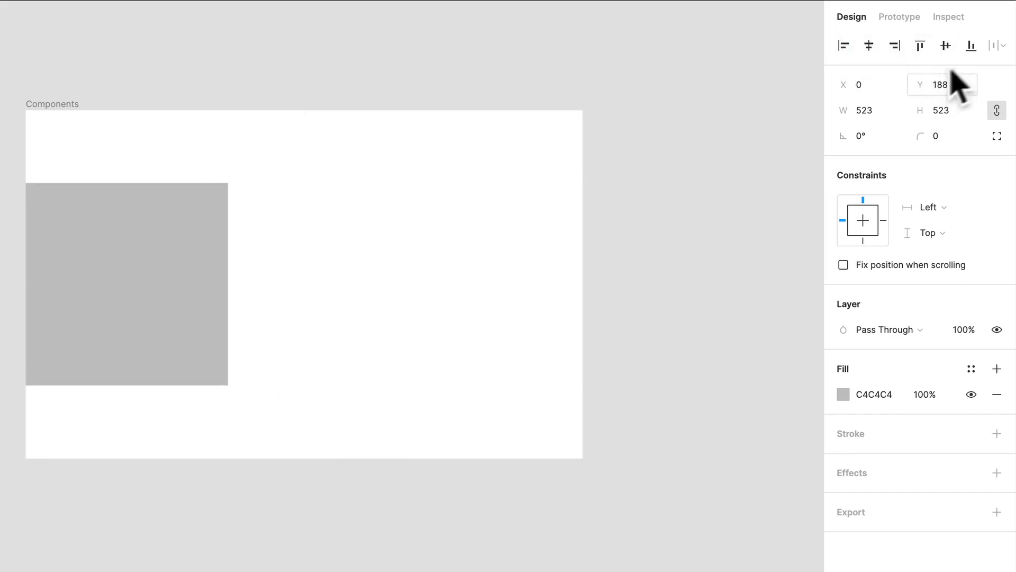
pyautogui.click(973, 51)
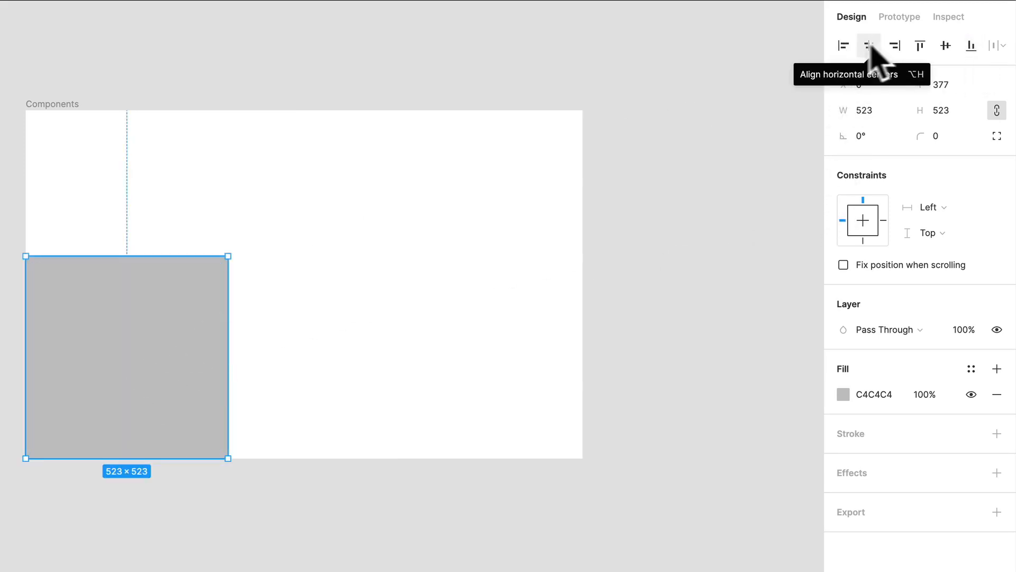
# Align the rectangle to the frame's top-right corner and duplicate it straight across to X 148, Y 0
pyautogui.click(894, 46)
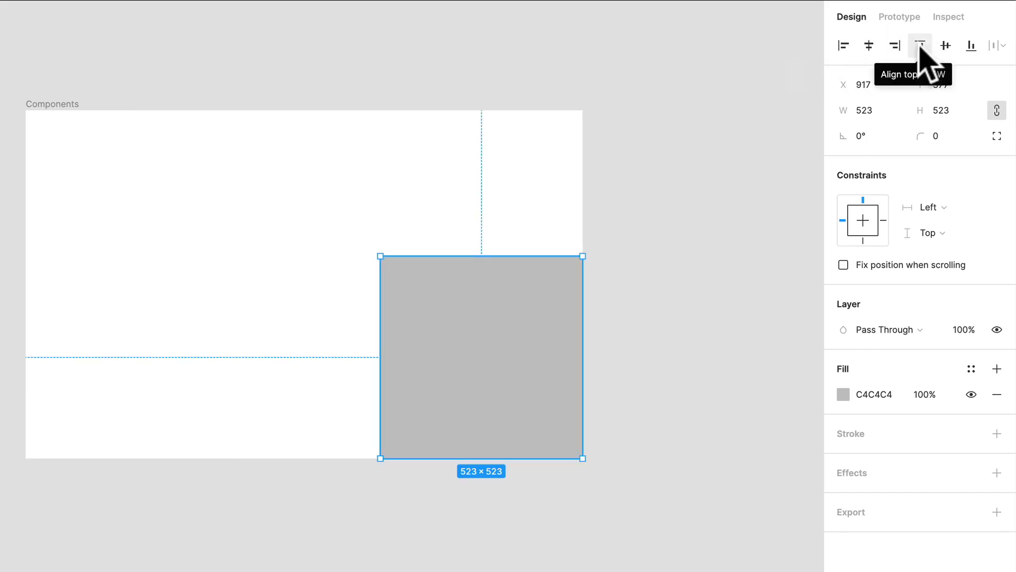
pyautogui.click(920, 46)
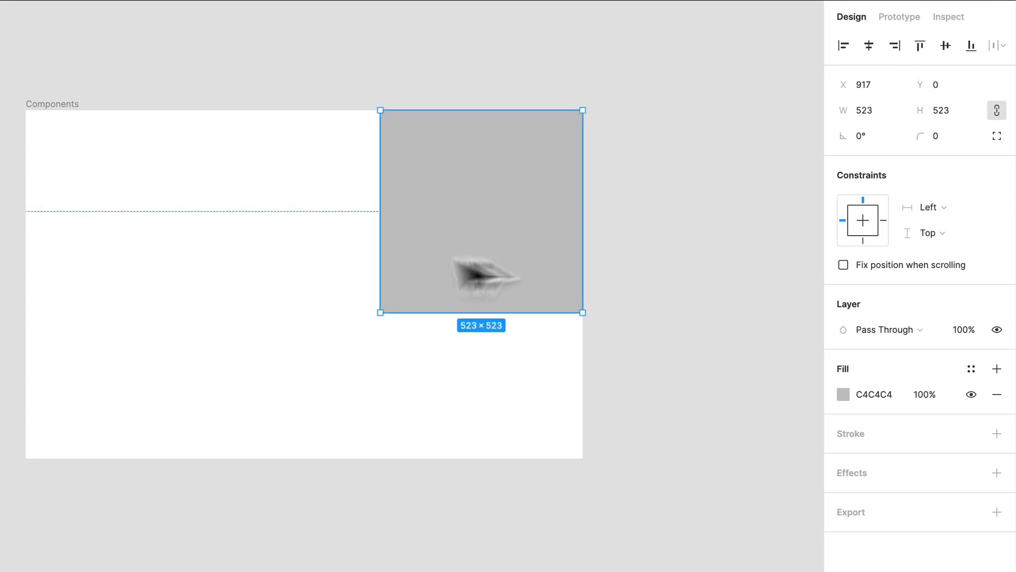
pyautogui.moveTo(493, 254); pyautogui.dragTo(200, 210)
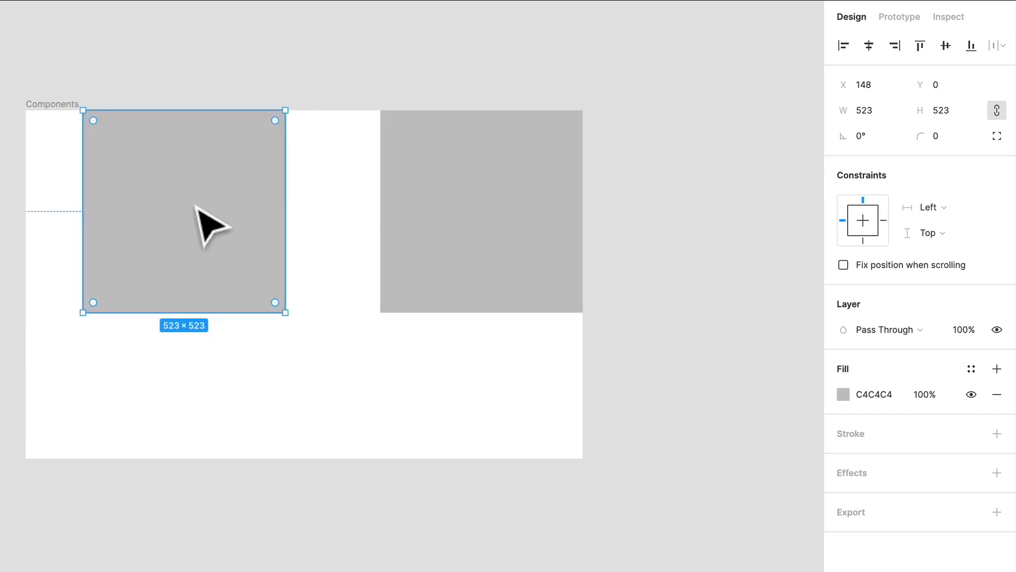
pyautogui.keyDown('shift'); pyautogui.click(460, 205); pyautogui.keyUp('shift')
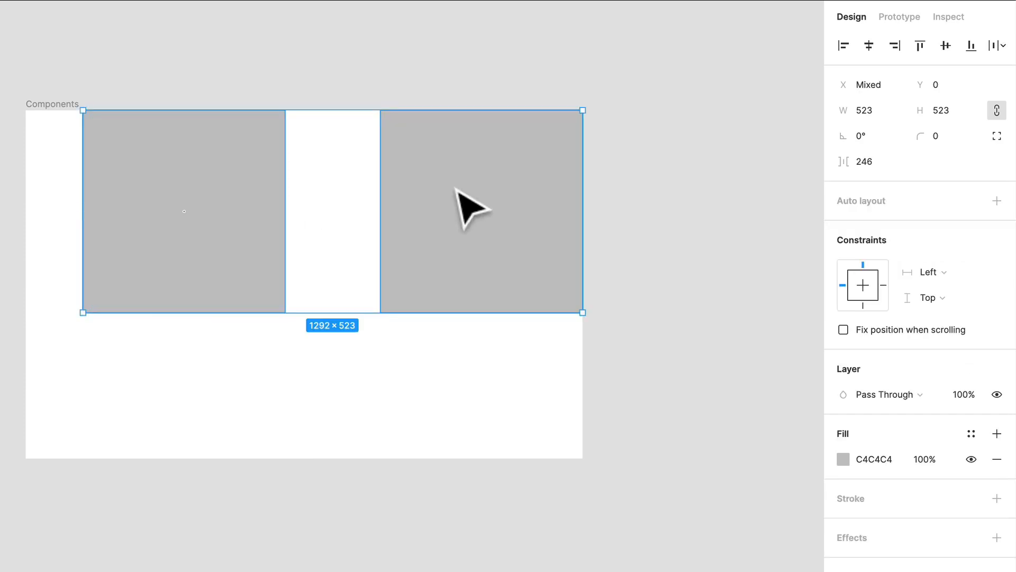
pyautogui.click(874, 46)
pyautogui.hotkey('ctrl', 'z')
# Move only the left square straight down to about Y 203, leaving nothing selected
pyautogui.click(318, 209)
pyautogui.moveTo(204, 223); pyautogui.dragTo(204, 300)
pyautogui.keyDown('shift'); pyautogui.click(527, 177); pyautogui.keyUp('shift')
pyautogui.click(482, 458)
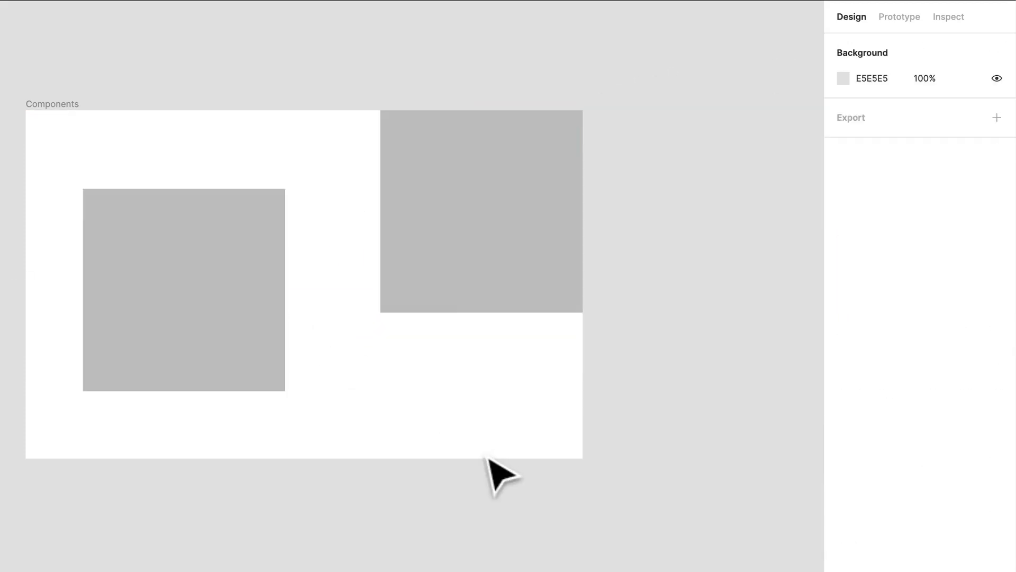
# Duplicate the left square to a spot below the right one, at about X 791, Y 559
pyautogui.click(162, 294)
pyautogui.moveTo(474, 421); pyautogui.dragTo(177, 229)
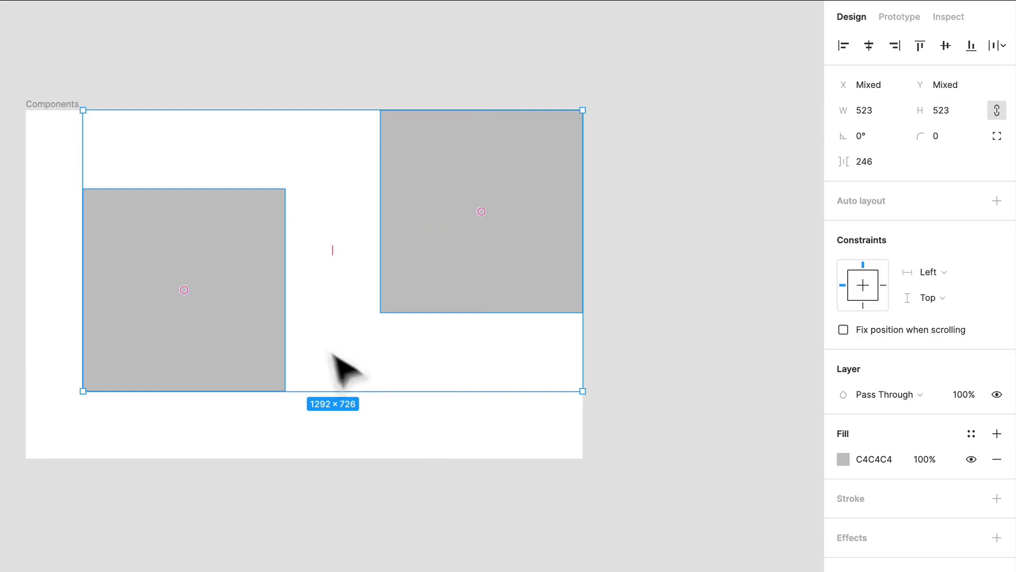
pyautogui.click(352, 374)
pyautogui.keyDown('alt'); pyautogui.moveTo(255, 291); pyautogui.dragTo(492, 414); pyautogui.keyUp('alt')
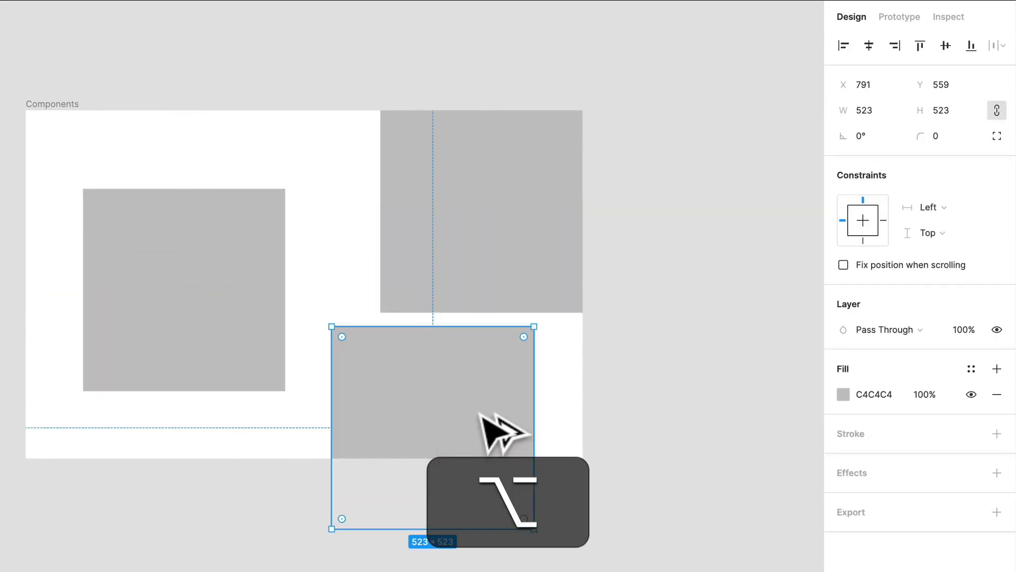
# Align the left and upper-right squares on their vertical centres, and move the pair to the frame's middle at Y 189
pyautogui.click(265, 246)
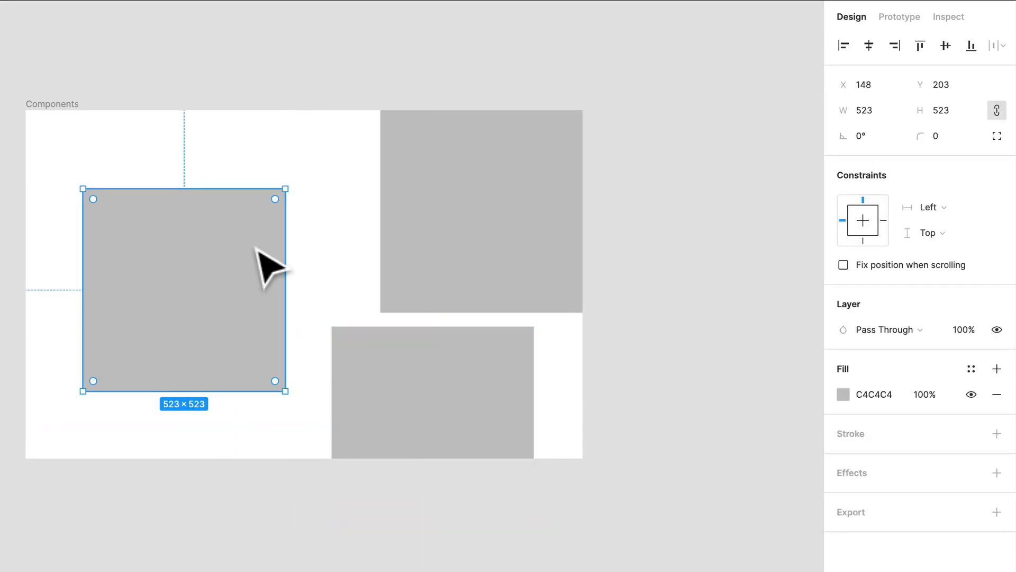
pyautogui.press('shift')
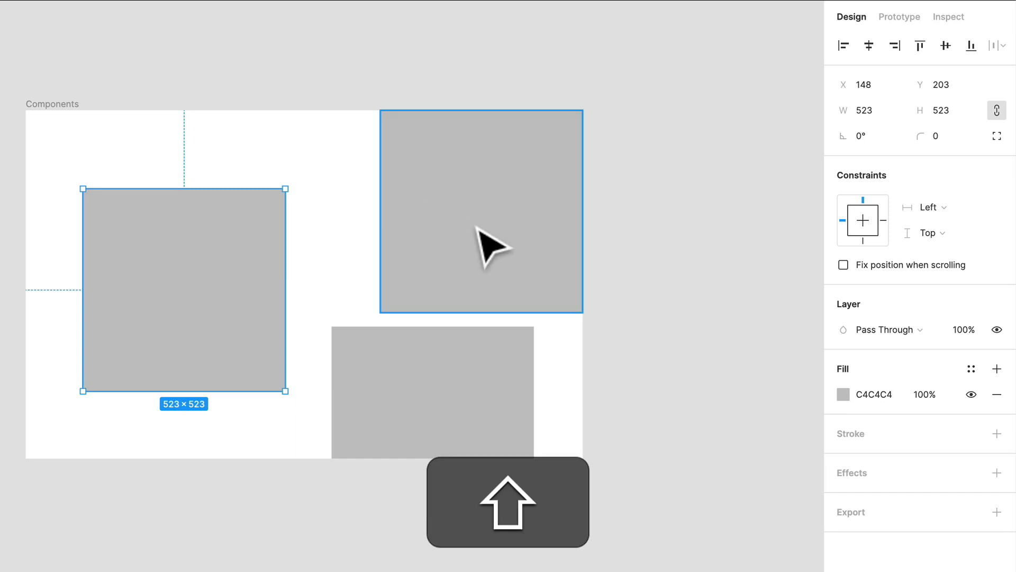
pyautogui.keyDown('shift'); pyautogui.click(478, 227); pyautogui.keyUp('shift')
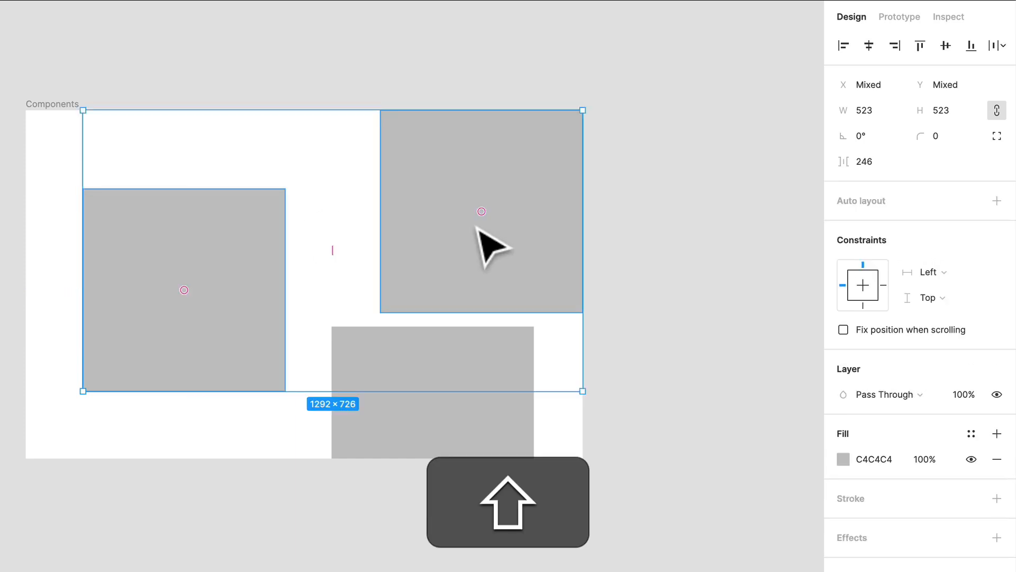
pyautogui.click(946, 47)
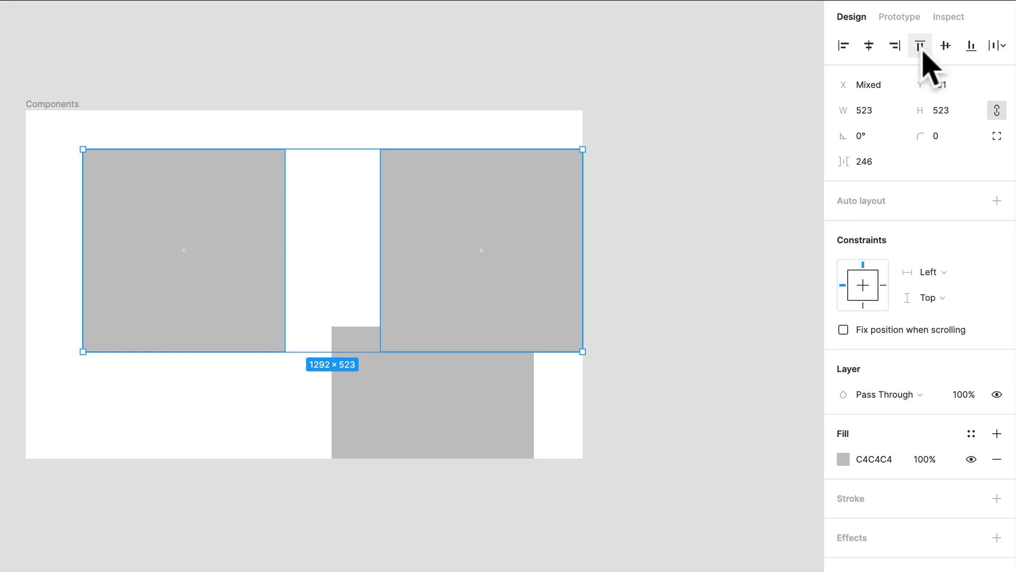
pyautogui.moveTo(450, 323); pyautogui.dragTo(420, 356)
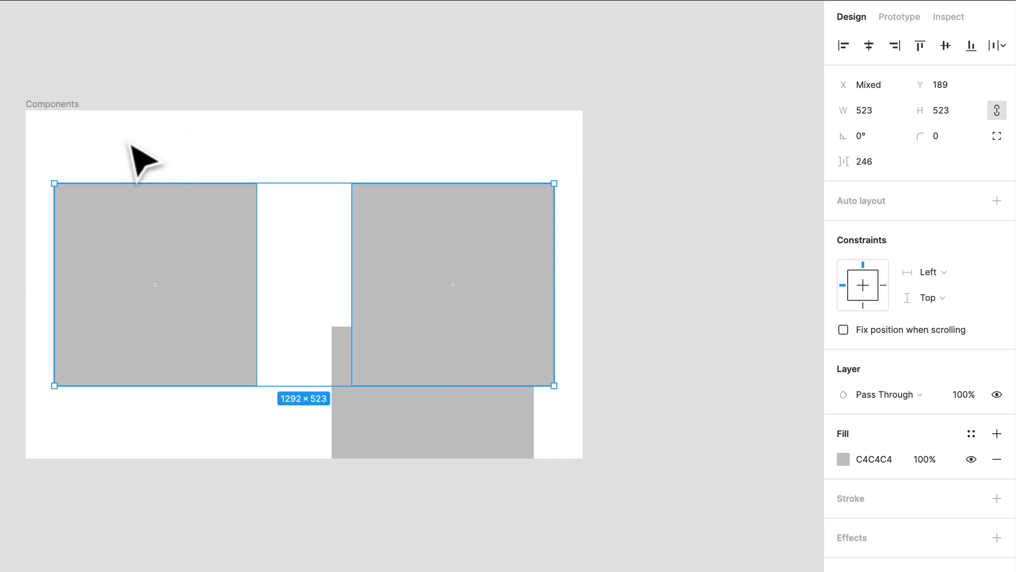
# Delete the right and lower squares, and move the remaining one to the frame's centre at X 458, Y 189
pyautogui.click(467, 307)
pyautogui.keyDown('shift'); pyautogui.click(386, 432); pyautogui.keyUp('shift')
pyautogui.press('Delete')
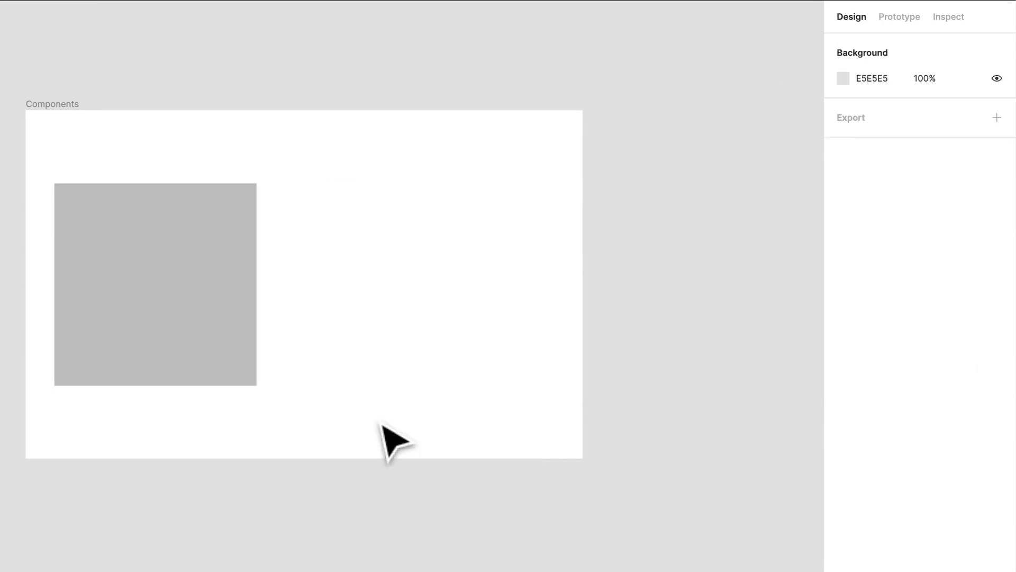
pyautogui.moveTo(132, 254); pyautogui.dragTo(281, 259)
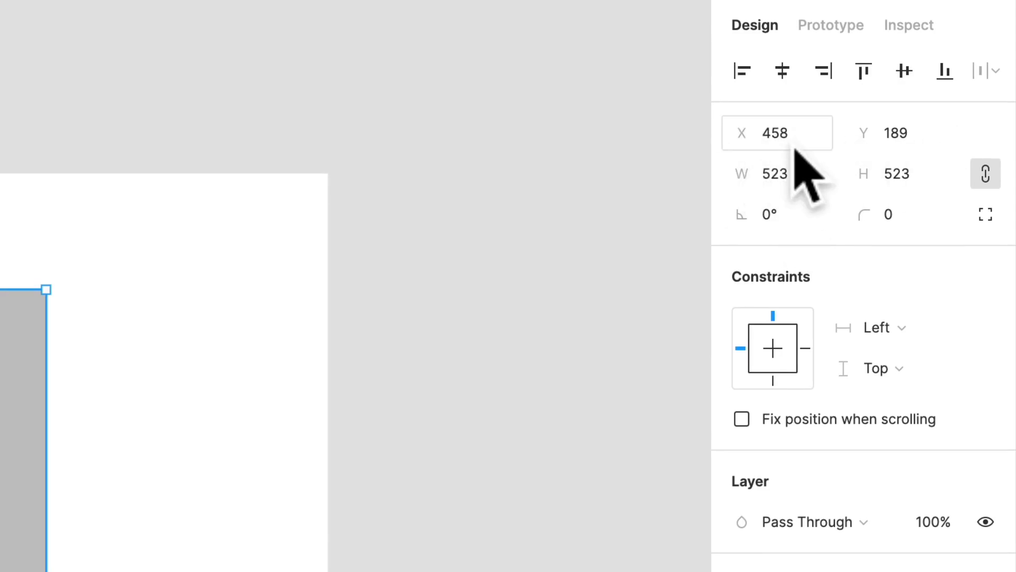
# Set the rectangle's X position to 200 and its Y position to 0
pyautogui.click(792, 184)
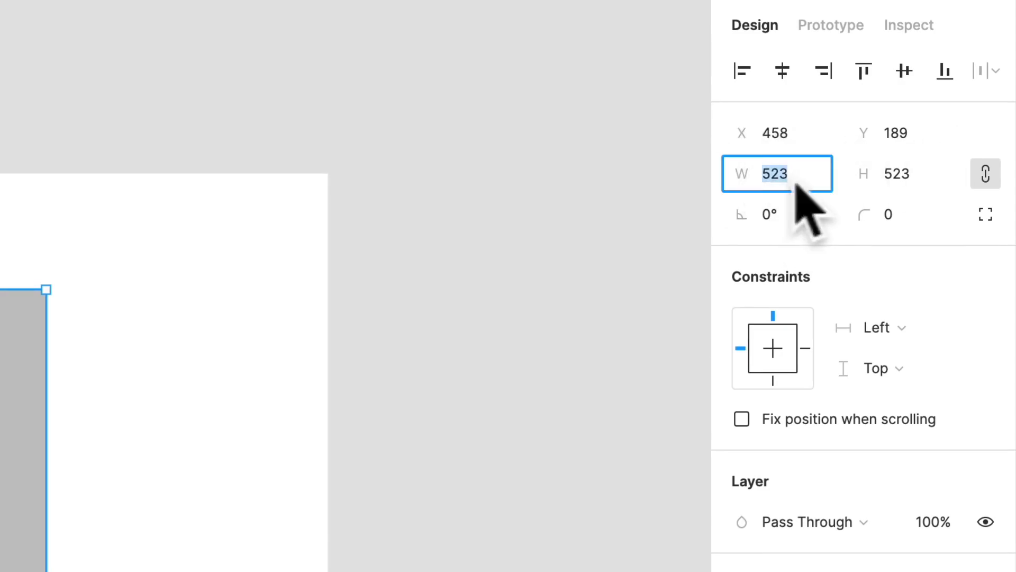
pyautogui.click(901, 192)
pyautogui.click(791, 135)
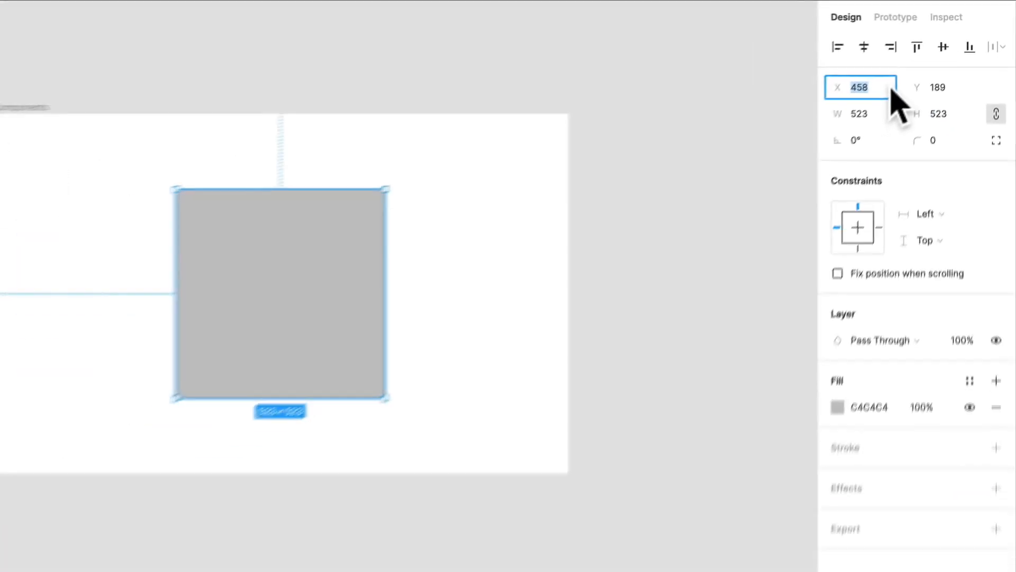
pyautogui.write('200')
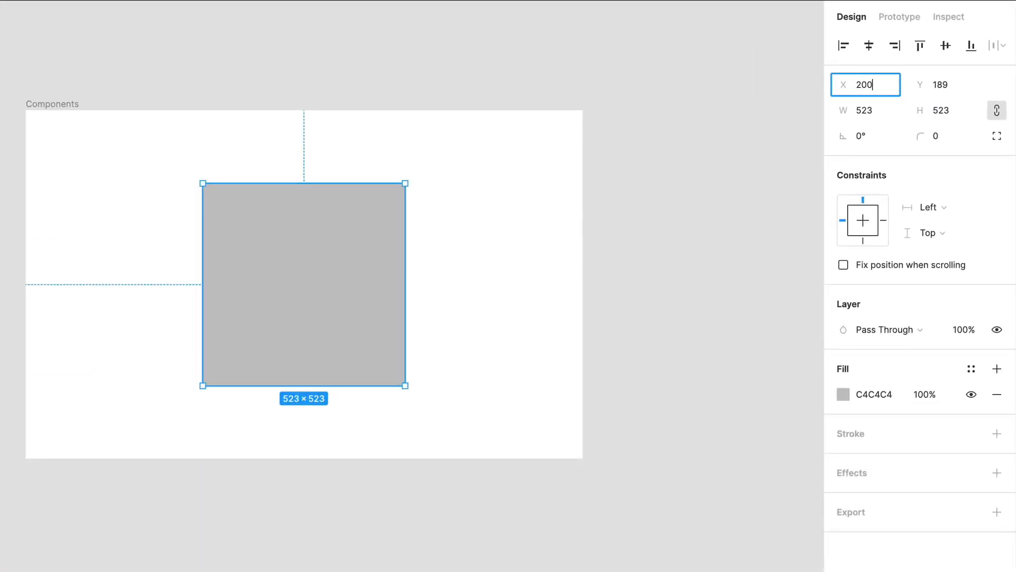
pyautogui.press('Return')
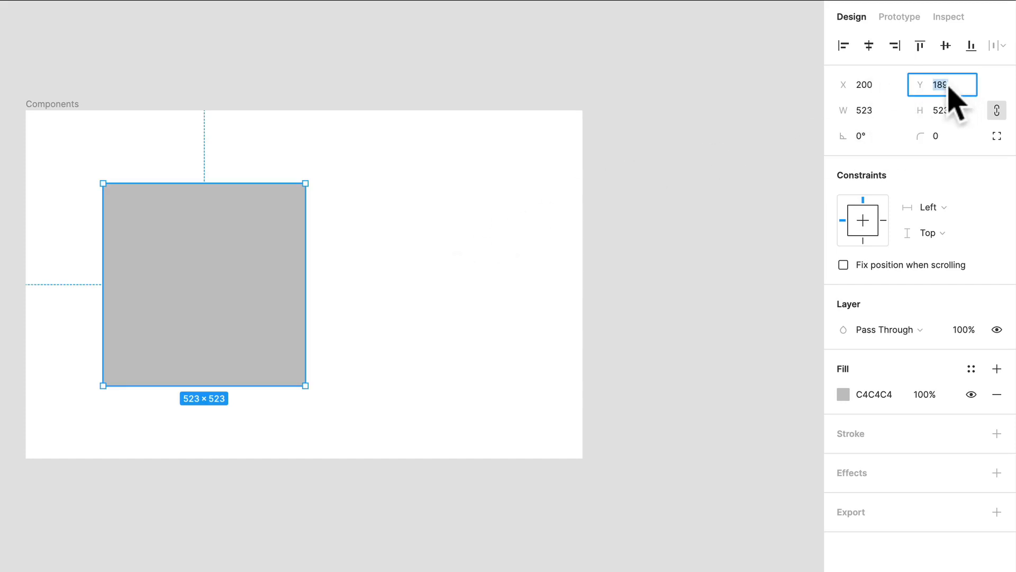
pyautogui.write('0')
pyautogui.press('Return')
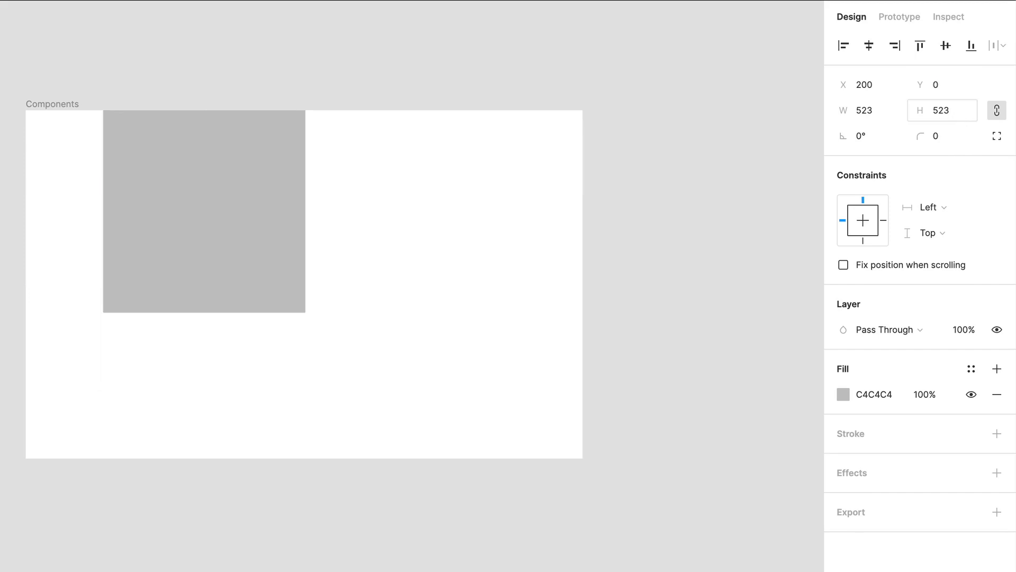
# Undo the last changes to the rectangle's X and Y position
pyautogui.press('super+z')
pyautogui.press('super+z')
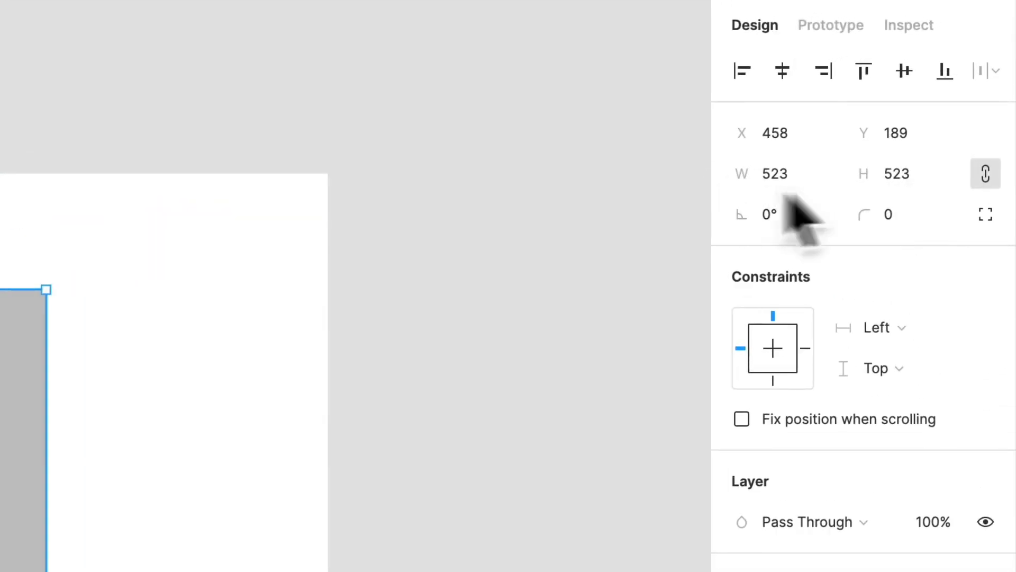
# Set the rectangle's width to 400 with its proportions locked
pyautogui.click(995, 182)
pyautogui.click(995, 182)
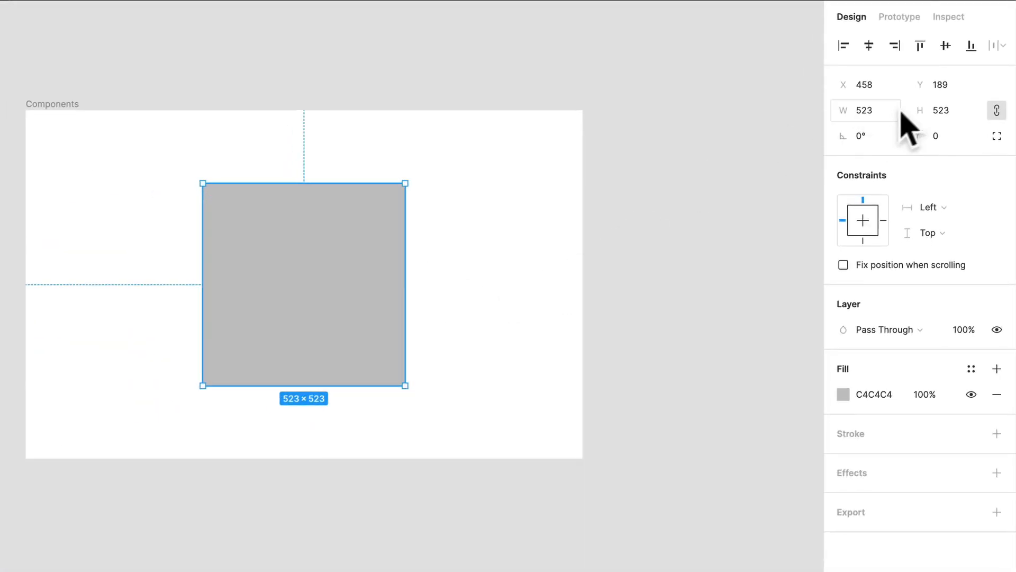
pyautogui.click(736, 170)
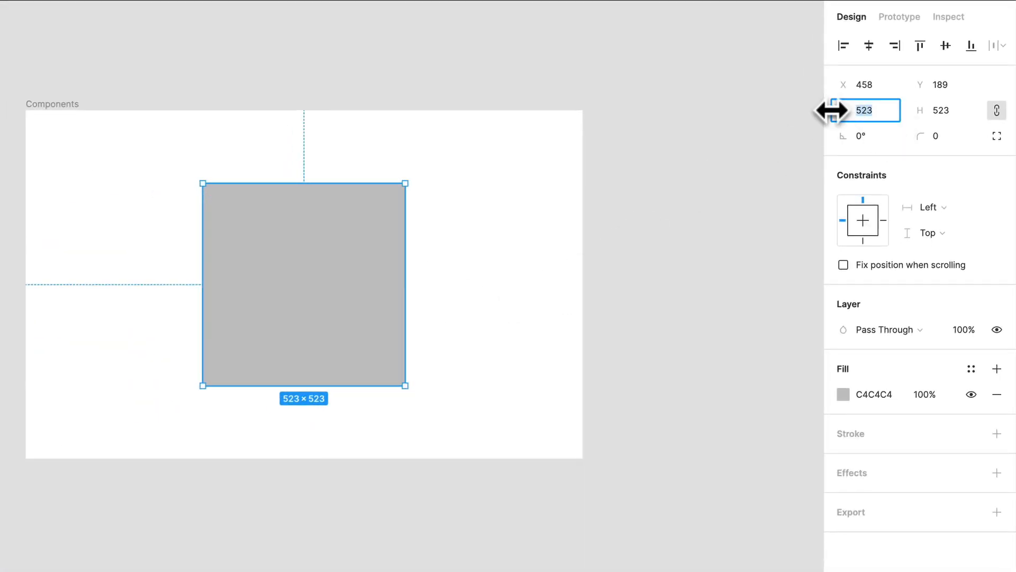
pyautogui.write('400')
pyautogui.press('Return')
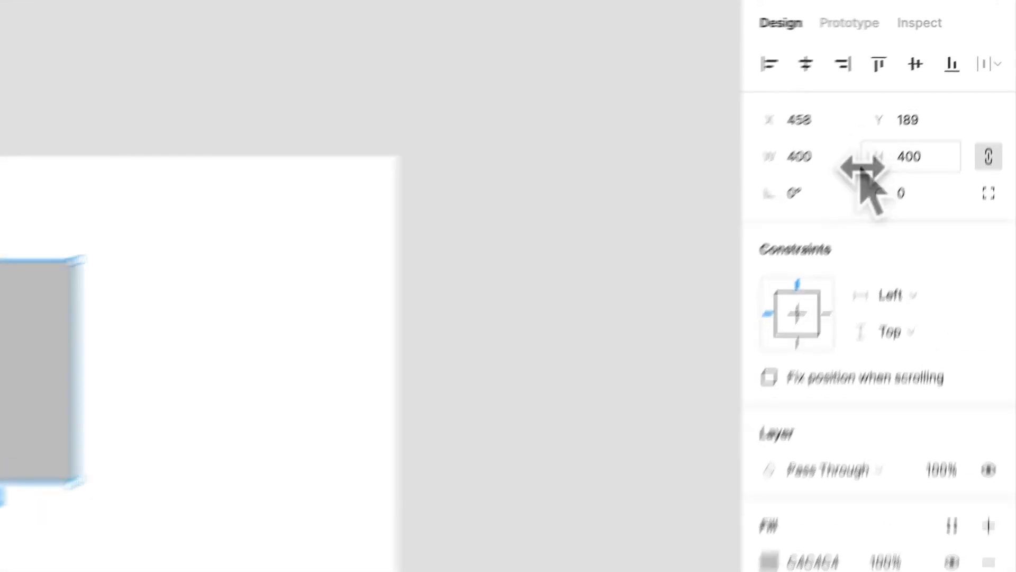
# Unlock the rectangle's proportions and set its height to 200, and undo the size changes
pyautogui.click(1000, 159)
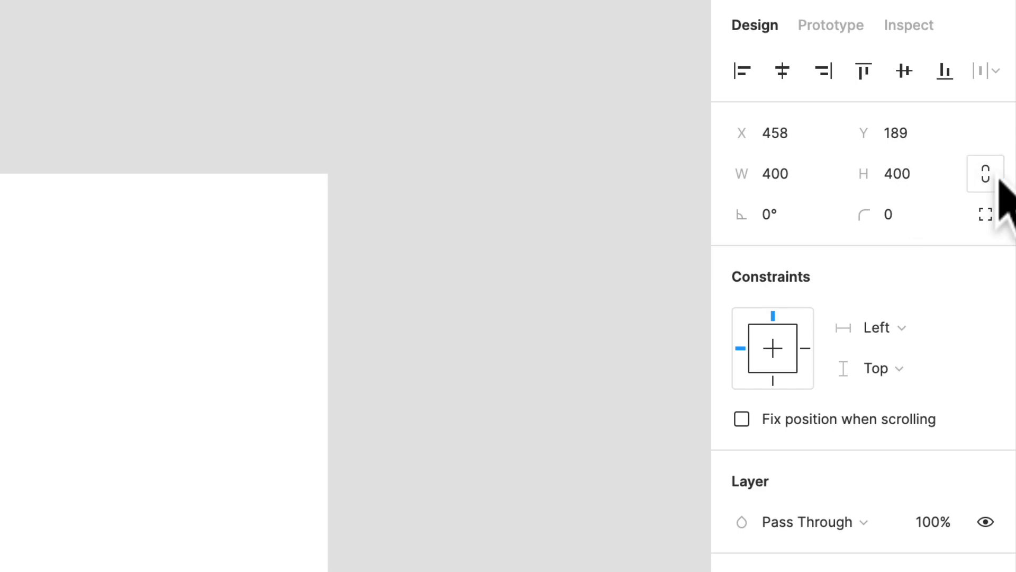
pyautogui.click(903, 180)
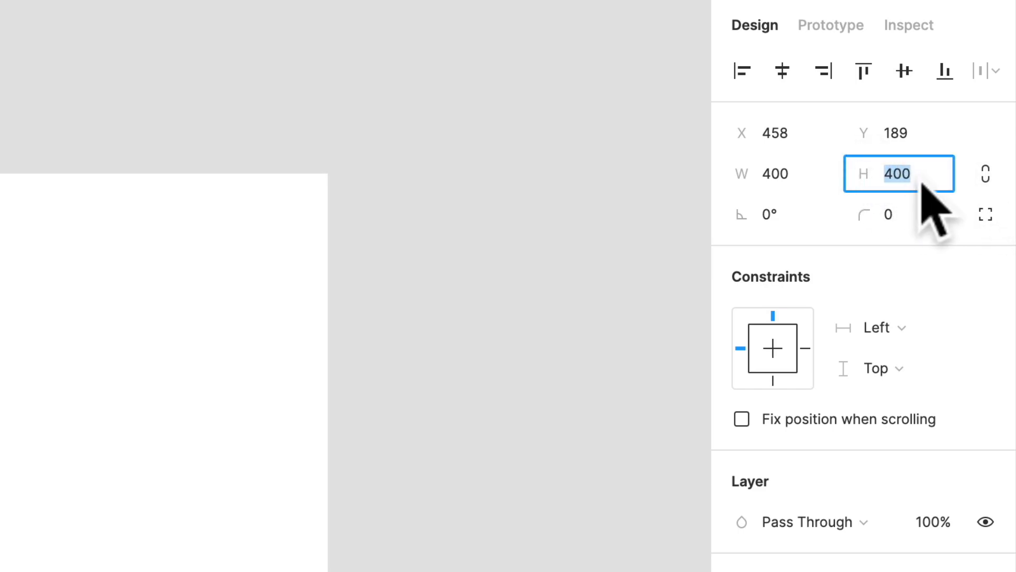
pyautogui.write('200')
pyautogui.press('Return')
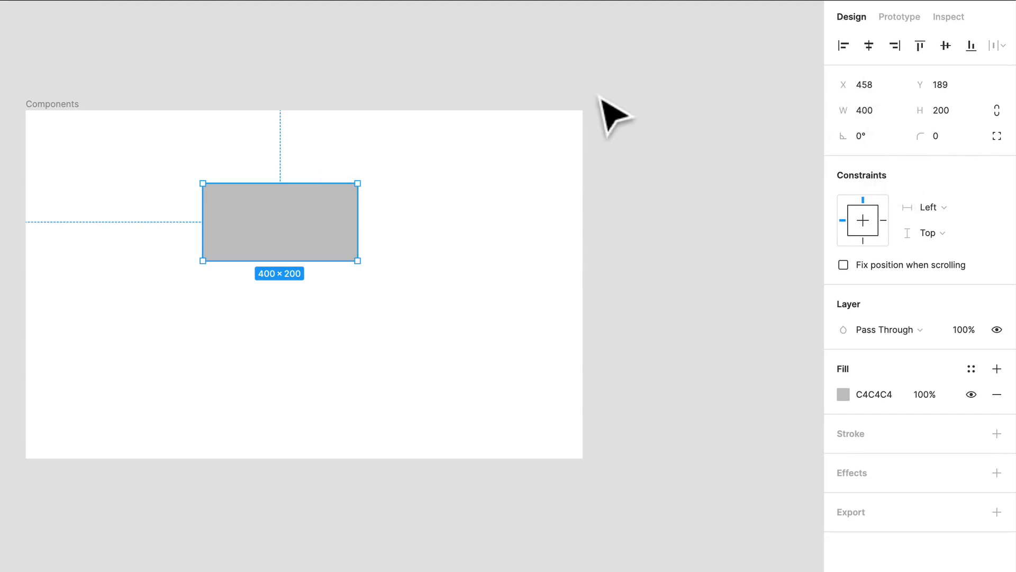
pyautogui.hotkey('ctrl', 'z')
pyautogui.hotkey('ctrl', 'z')
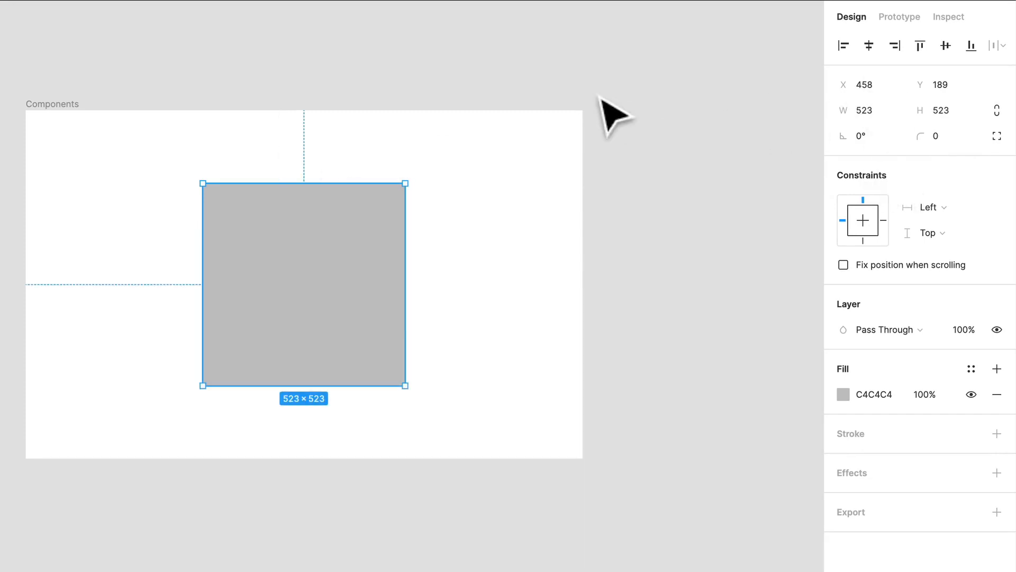
# Lock the rectangle's proportions with a width of 500, and centre it horizontally and vertically in the frame
pyautogui.click(997, 111)
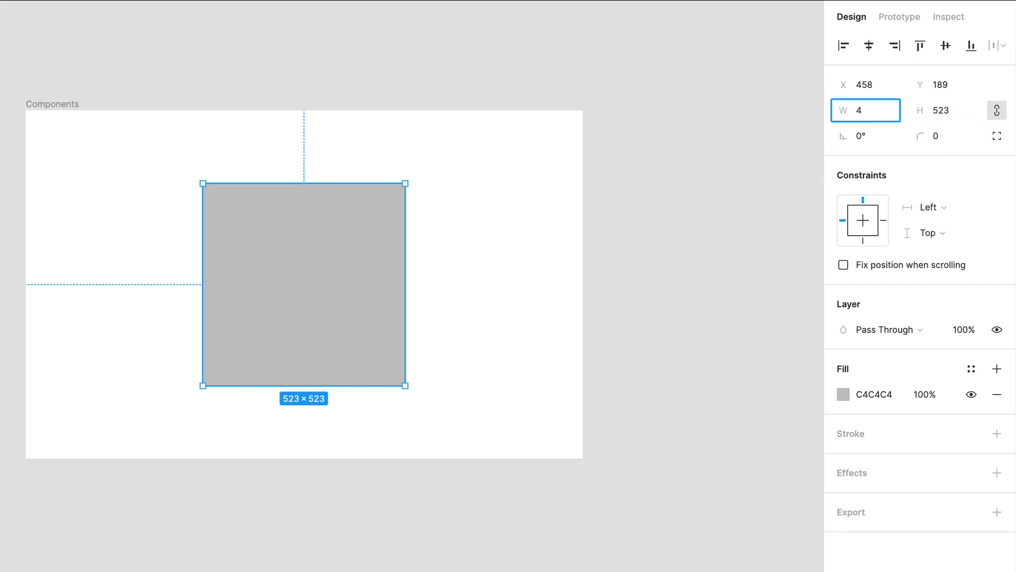
pyautogui.write('500')
pyautogui.press('Return')
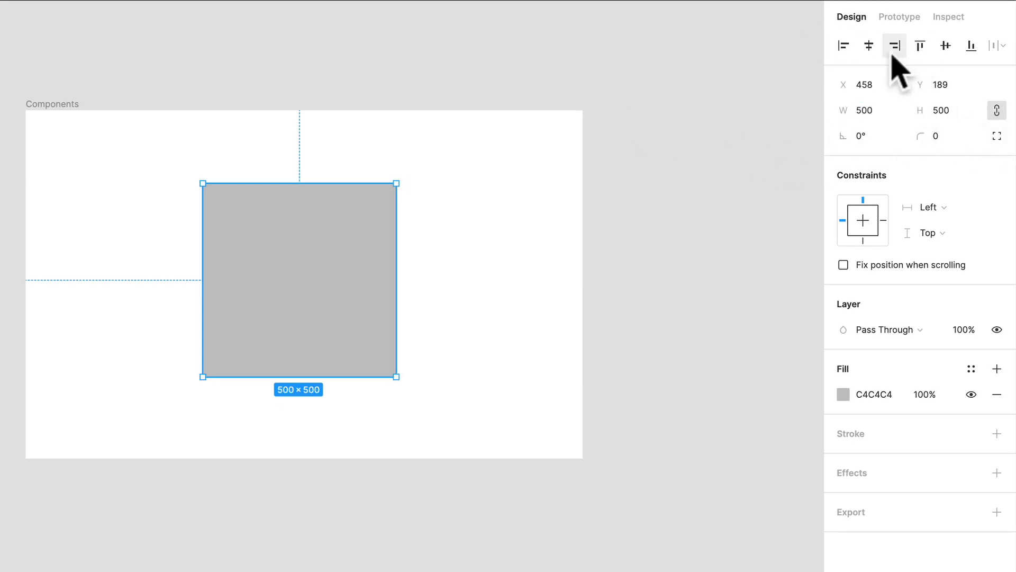
pyautogui.click(869, 45)
pyautogui.click(946, 45)
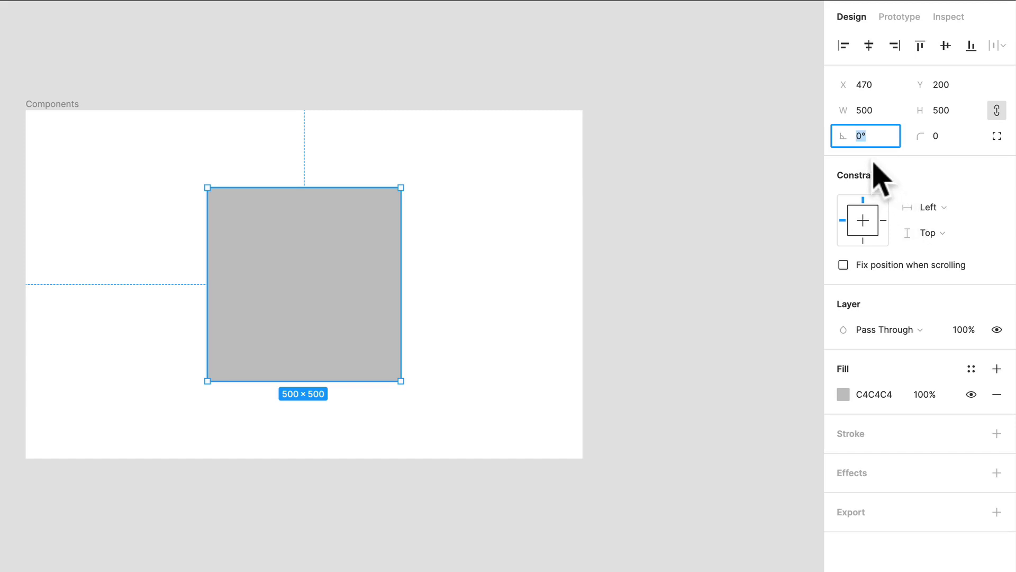
# Try different rotation angles on the rectangle: 90°, 45° and 15°
pyautogui.press('Return')
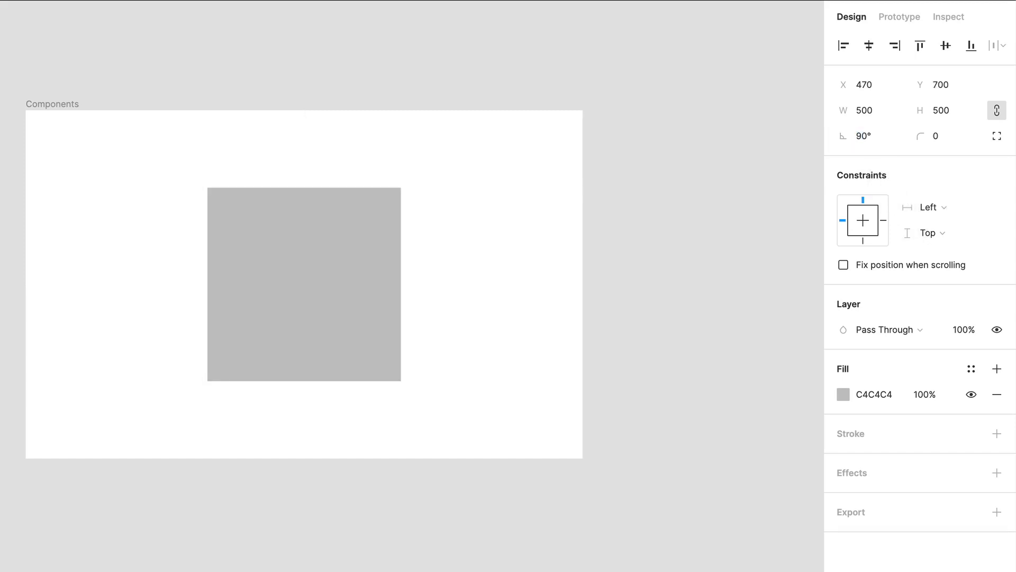
pyautogui.click(866, 138)
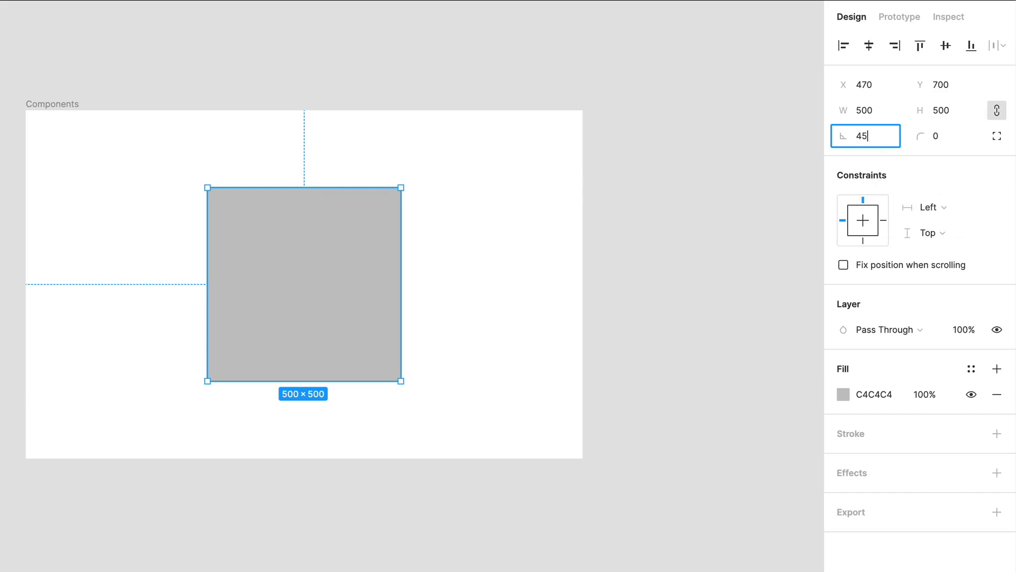
pyautogui.press('Return')
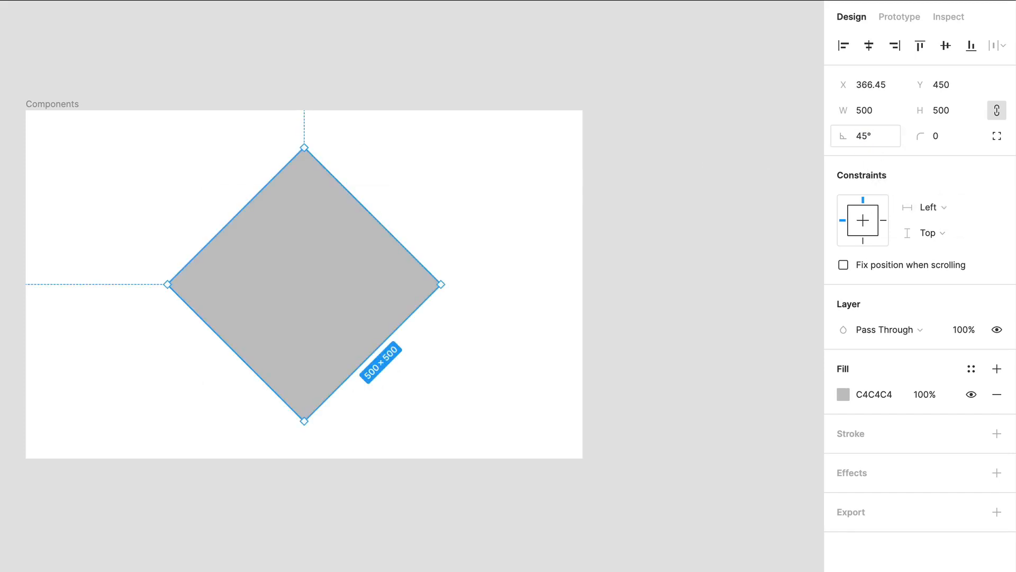
pyautogui.write('5')
pyautogui.press('Return')
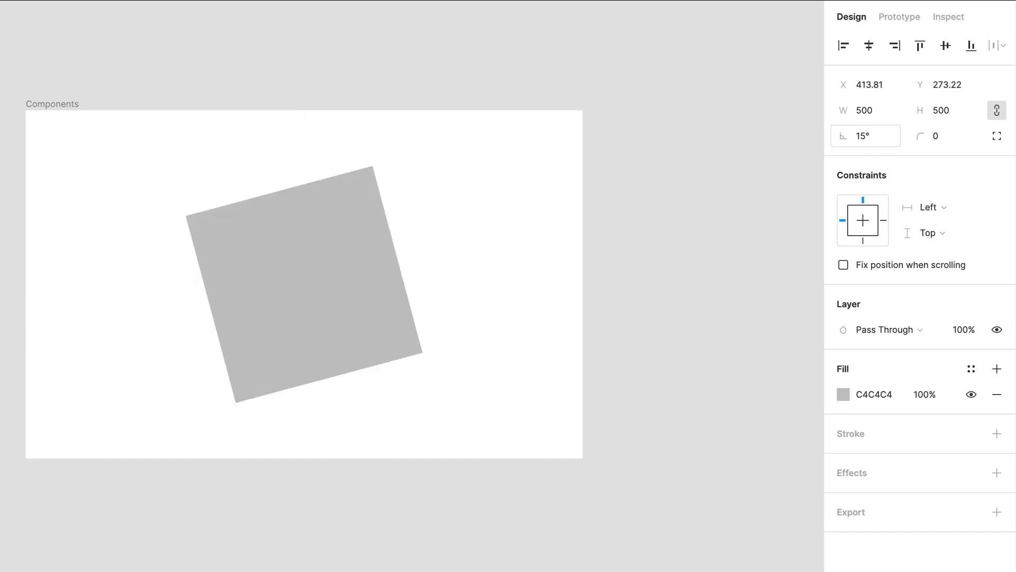
# Set the rectangle's rotation to 0°
pyautogui.click(864, 137)
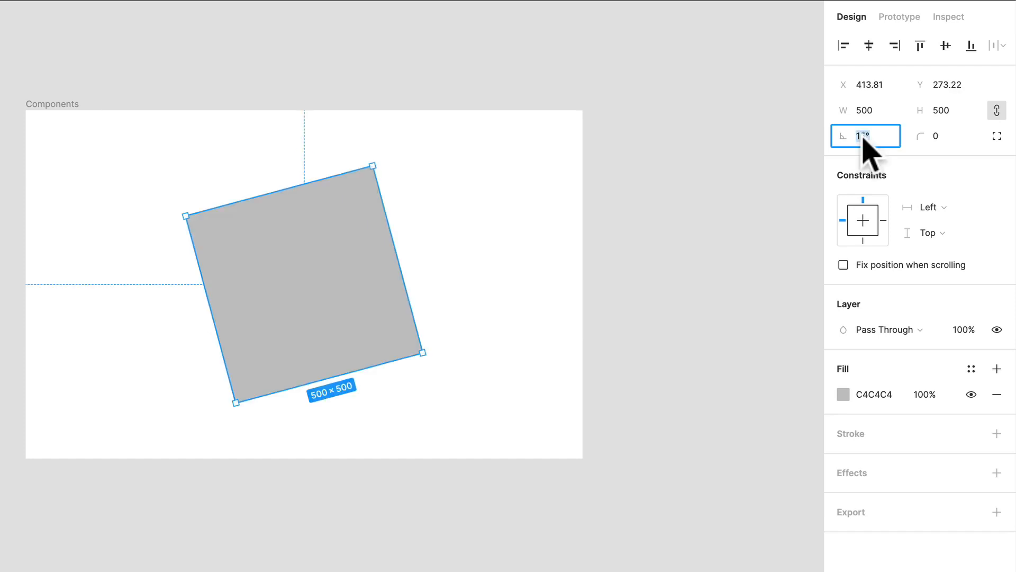
pyautogui.write('0')
pyautogui.press('Return')
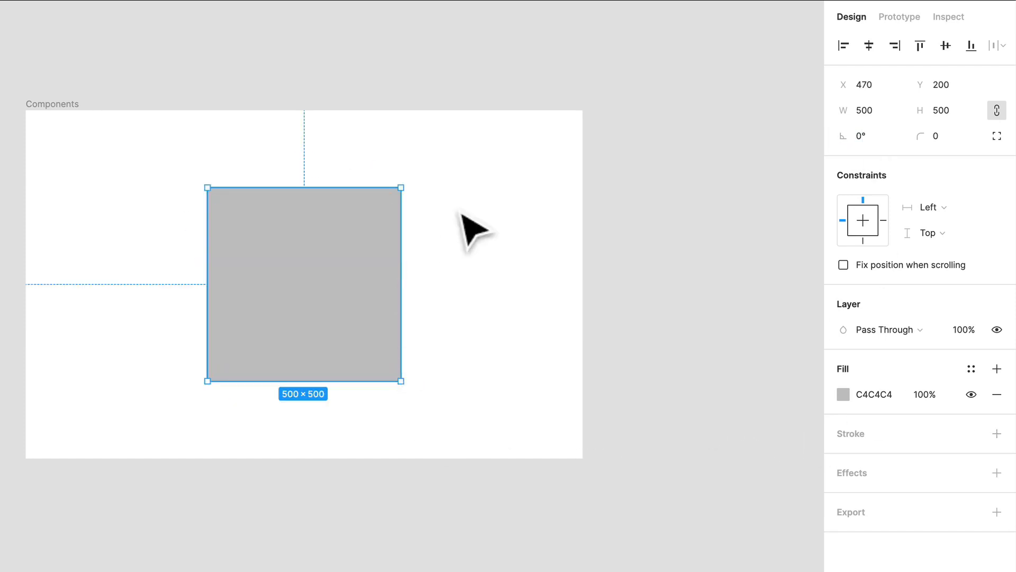
# Rotate the rectangle freehand from just outside its upper-right corner, and undo the rotation
pyautogui.scroll(5, 403, 190)
pyautogui.scroll(3, 406, 195)
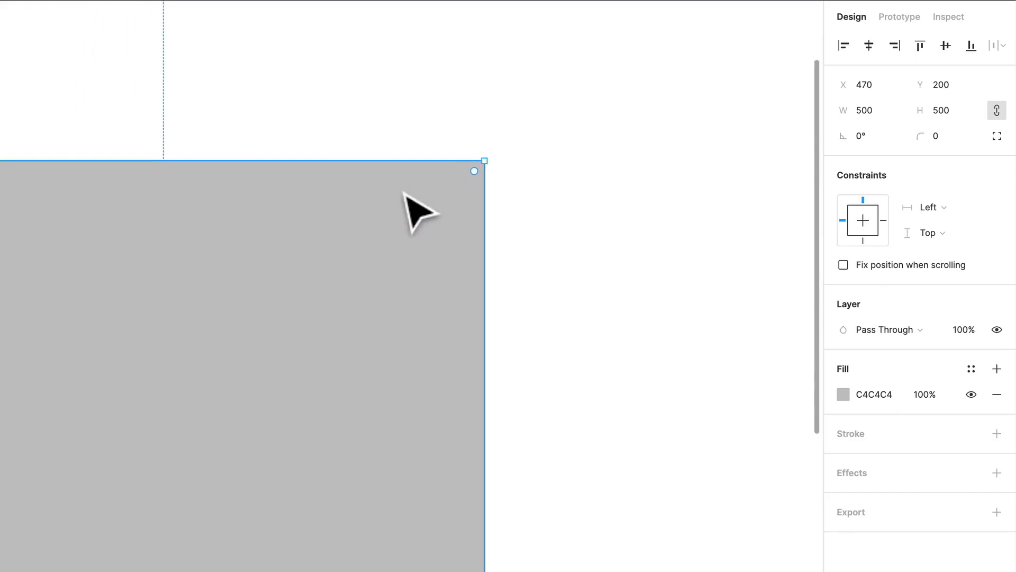
pyautogui.scroll(-3, 404, 192)
pyautogui.scroll(-2, 404, 193)
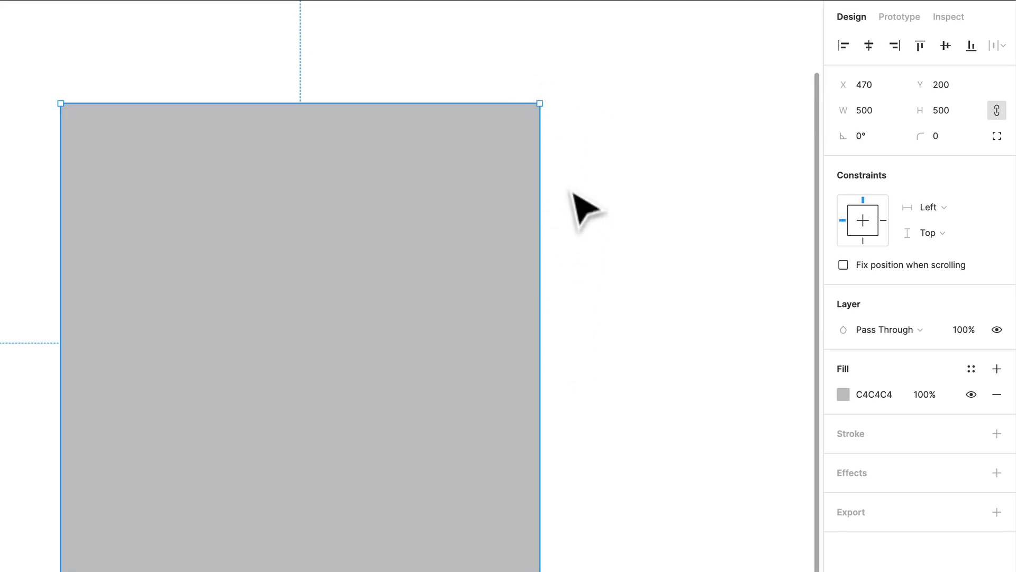
pyautogui.moveTo(548, 98); pyautogui.dragTo(216, 451)
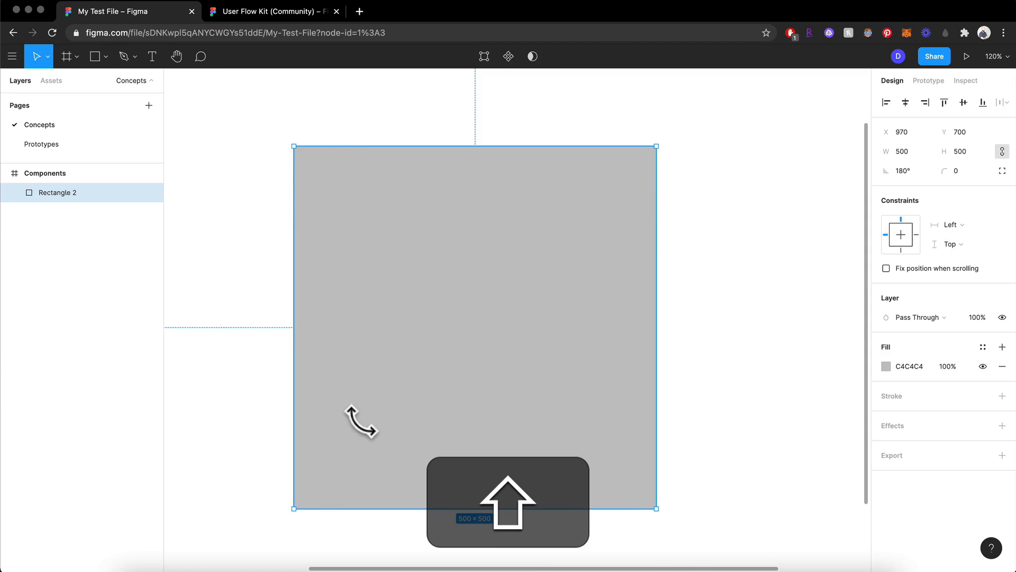
pyautogui.moveTo(361, 422); pyautogui.dragTo(334, 301)
pyautogui.hotkey('ctrl', 'z')
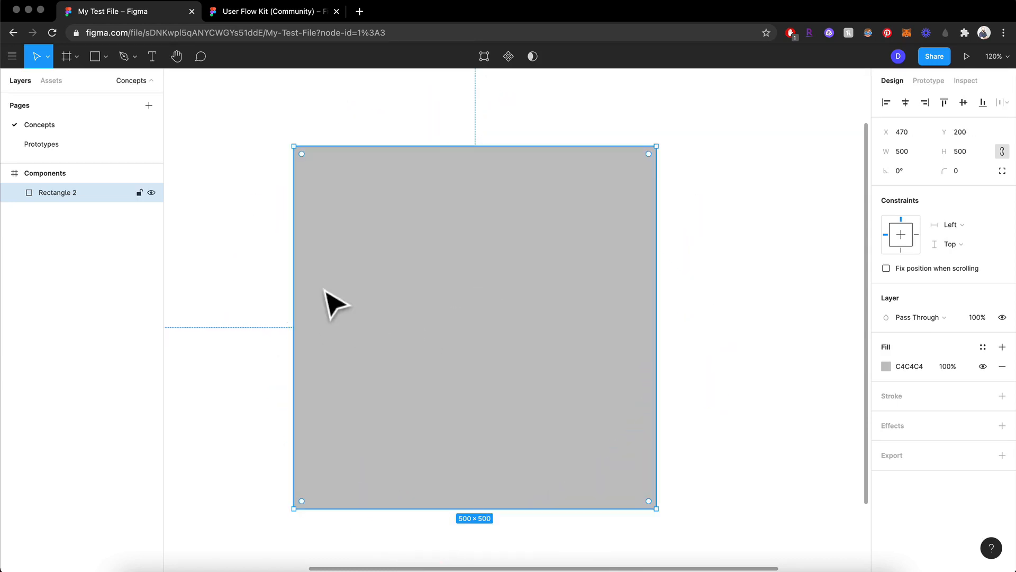
# Set the rectangle's corner radius to 100
pyautogui.click(690, 177)
pyautogui.click(598, 207)
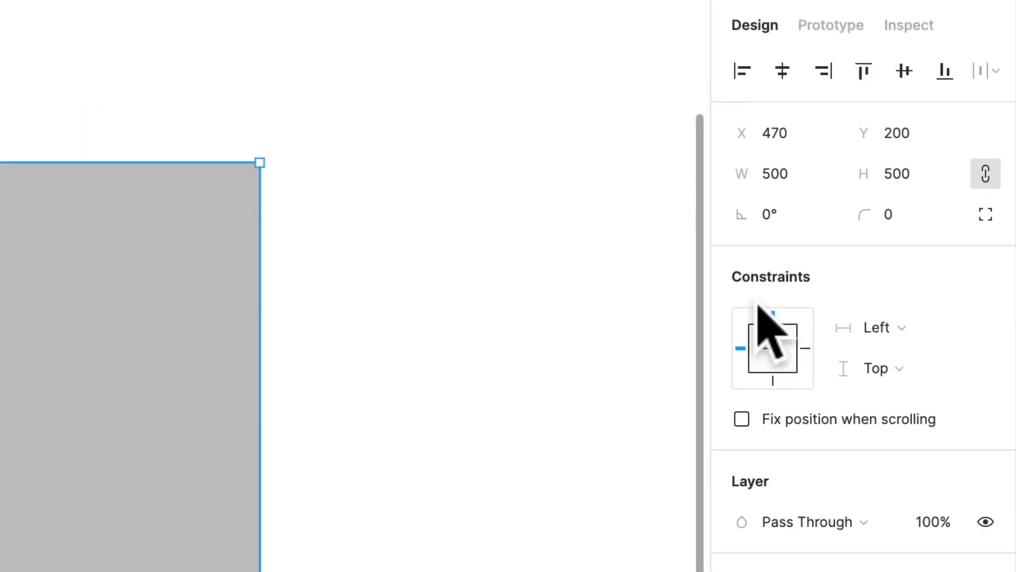
pyautogui.click(897, 217)
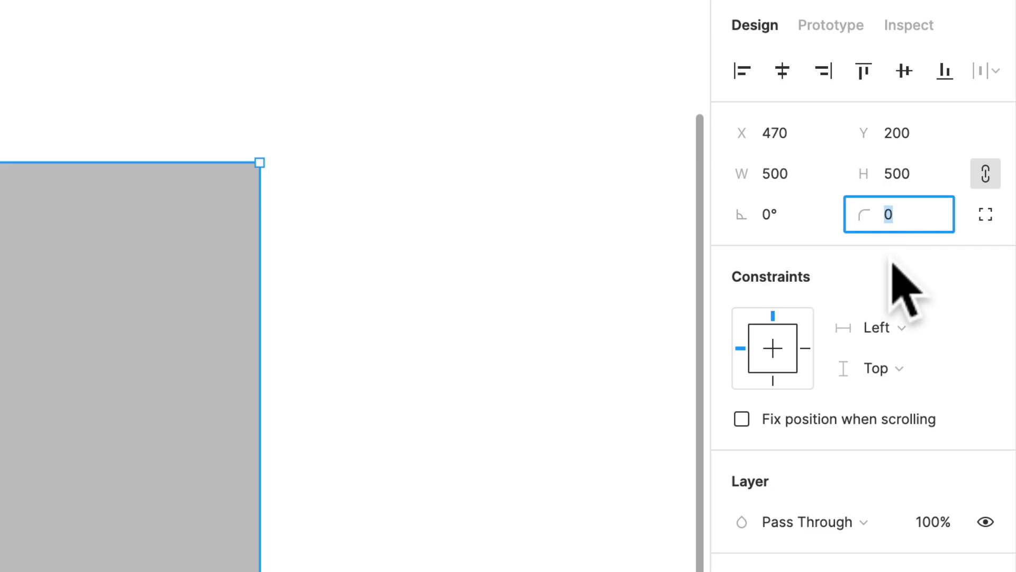
pyautogui.write('100')
pyautogui.press('Return')
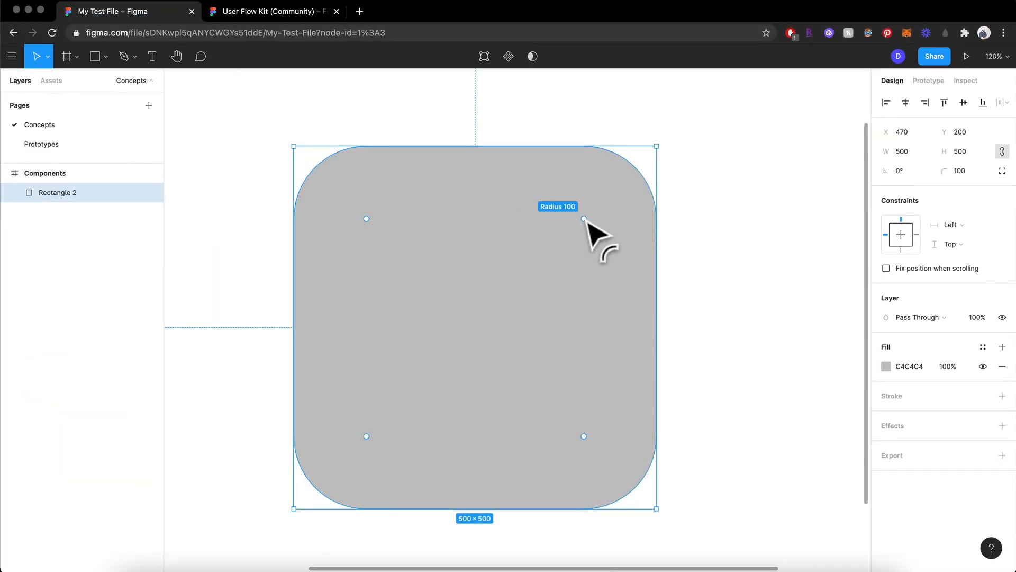
# Reduce the corner radius freehand on the canvas, and undo all the corner radius changes
pyautogui.moveTo(585, 221); pyautogui.dragTo(690, 214)
pyautogui.click(711, 215)
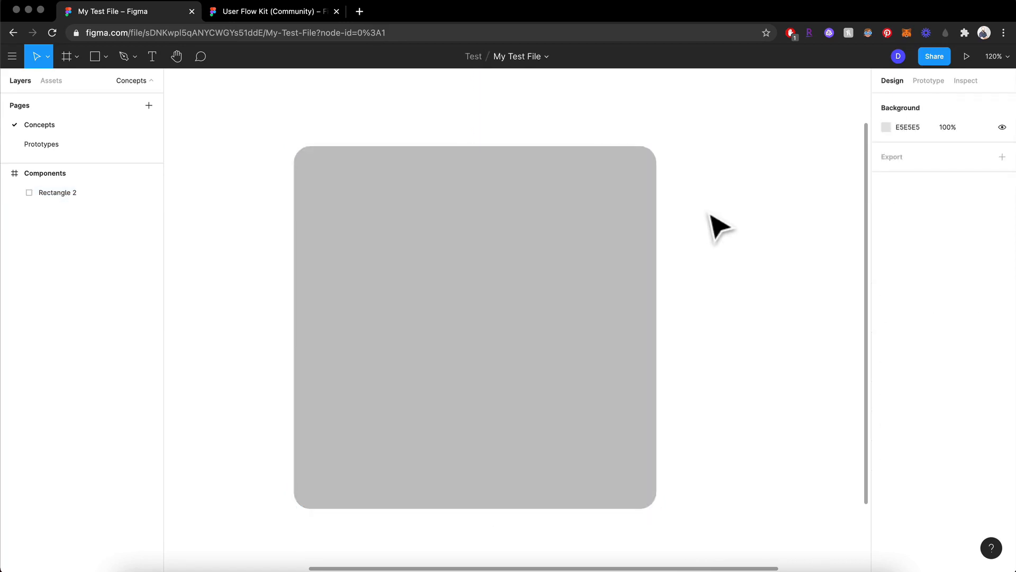
pyautogui.hotkey('ctrl', 'z')
pyautogui.hotkey('ctrl', 'z')
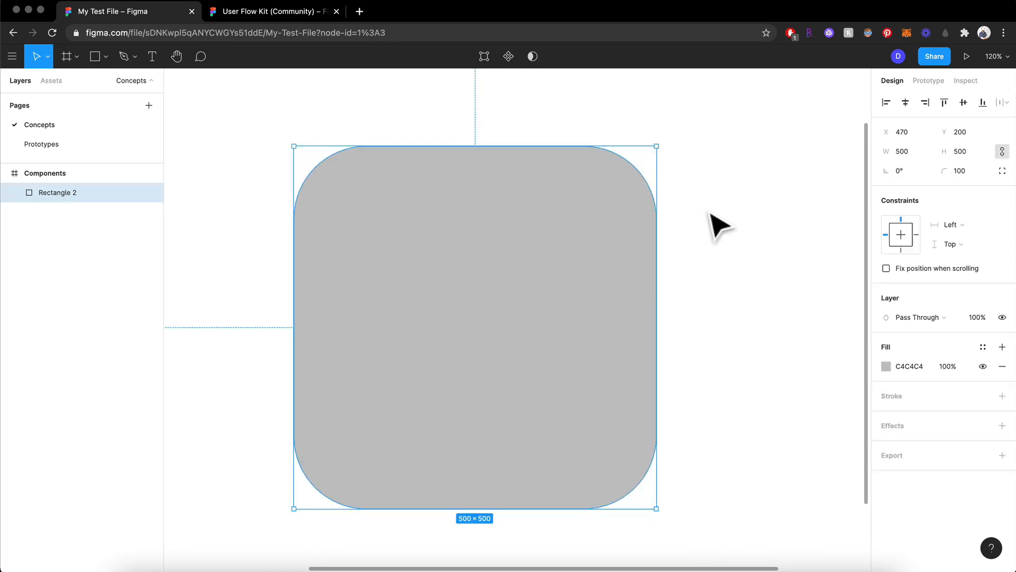
pyautogui.hotkey('ctrl', 'z')
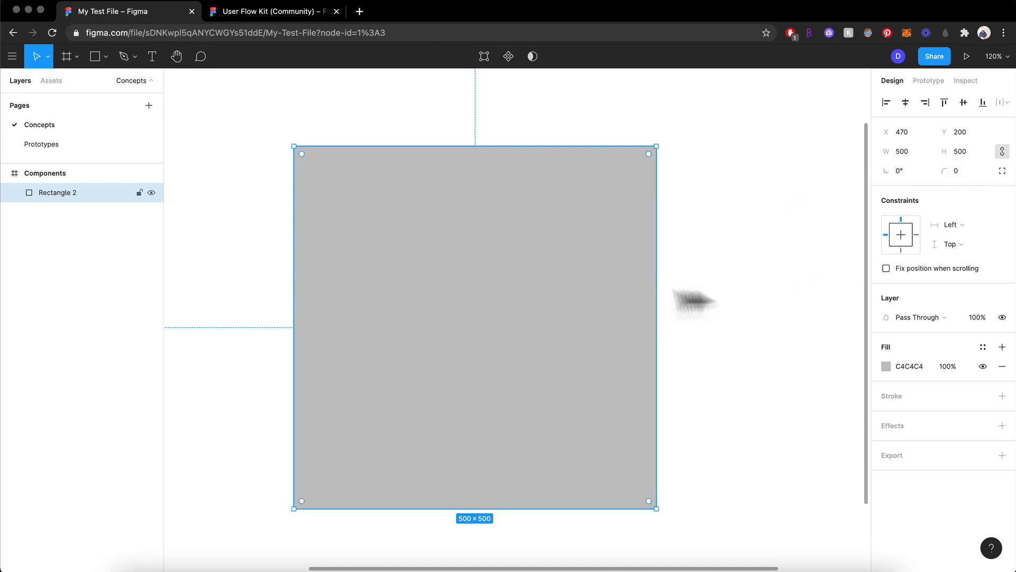
pyautogui.click(732, 300)
pyautogui.click(547, 290)
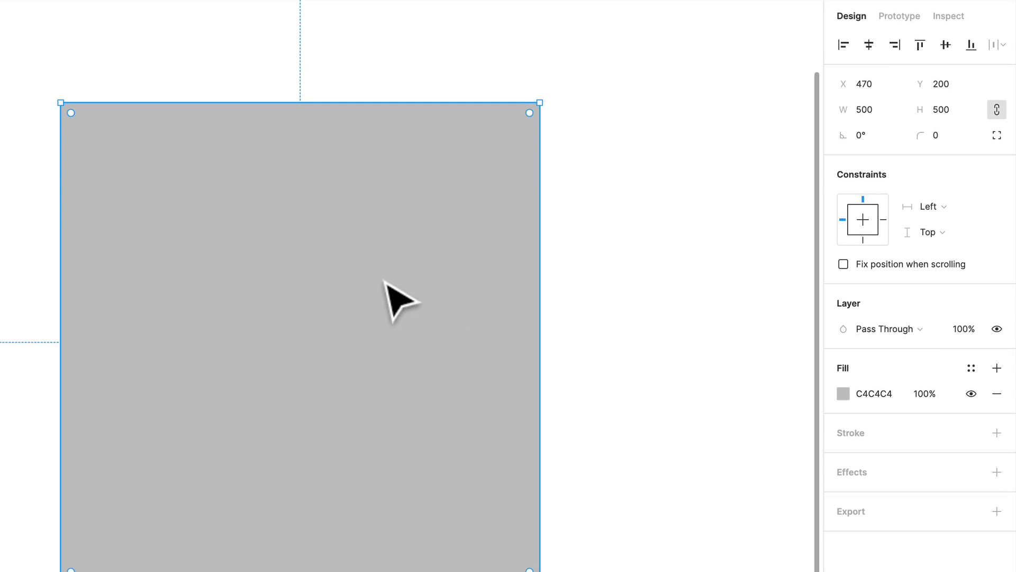
pyautogui.scroll(-5, 385, 281)
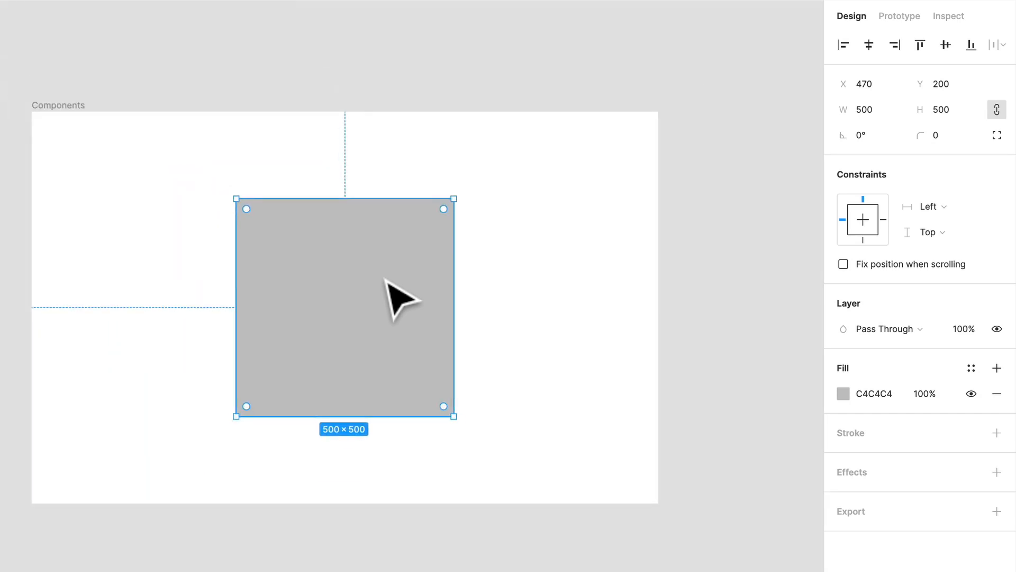
pyautogui.click(635, 235)
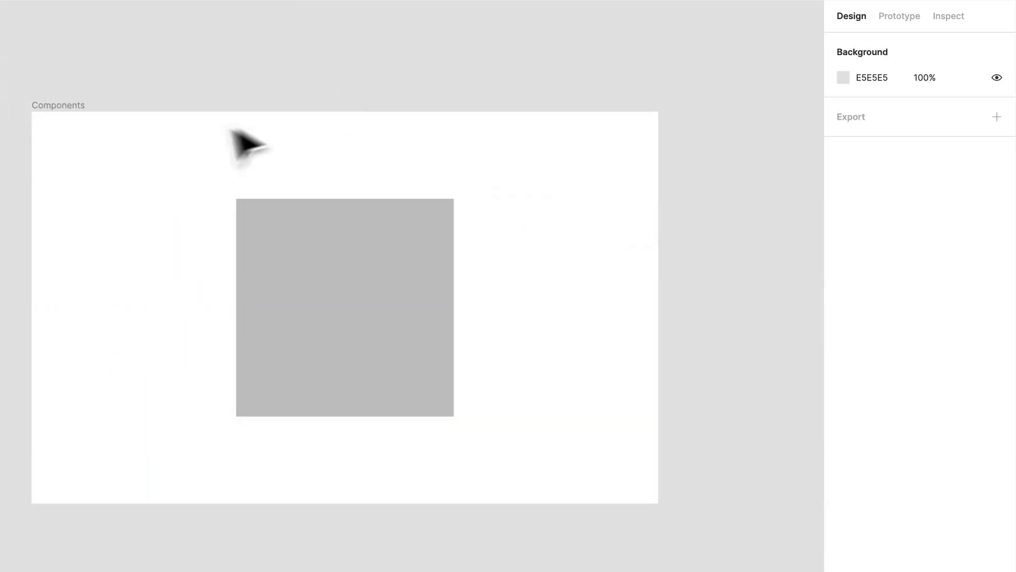
pyautogui.click(404, 346)
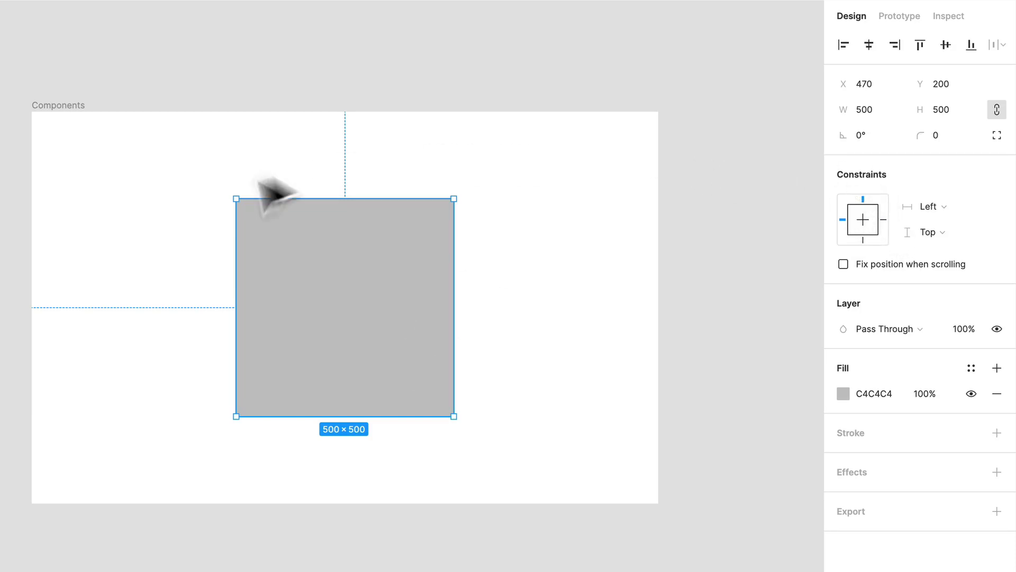
# Enlarge the Components frame freehand from its lower-right corner, and undo the resize
pyautogui.click(67, 106)
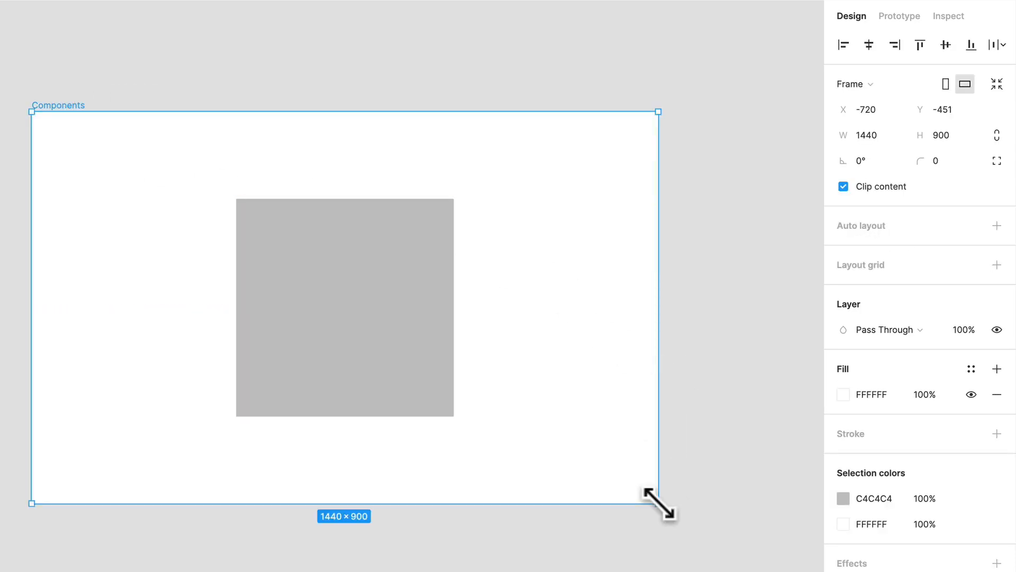
pyautogui.moveTo(645, 488); pyautogui.dragTo(714, 529)
pyautogui.hotkey('ctrl', 'z')
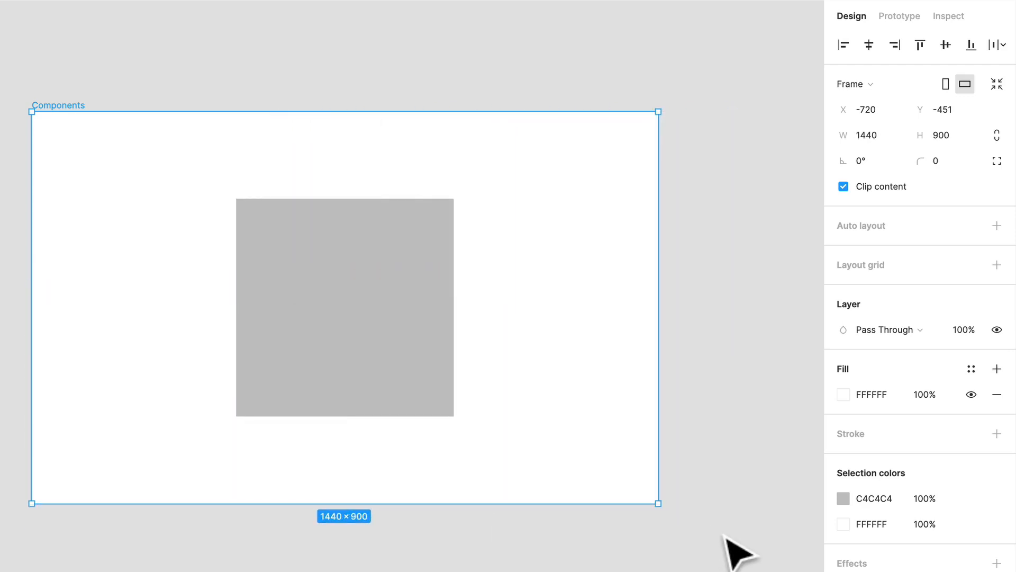
# Resize the Components frame from its upper-left corner to about 1194 × 949, and undo the resize
pyautogui.press('Return')
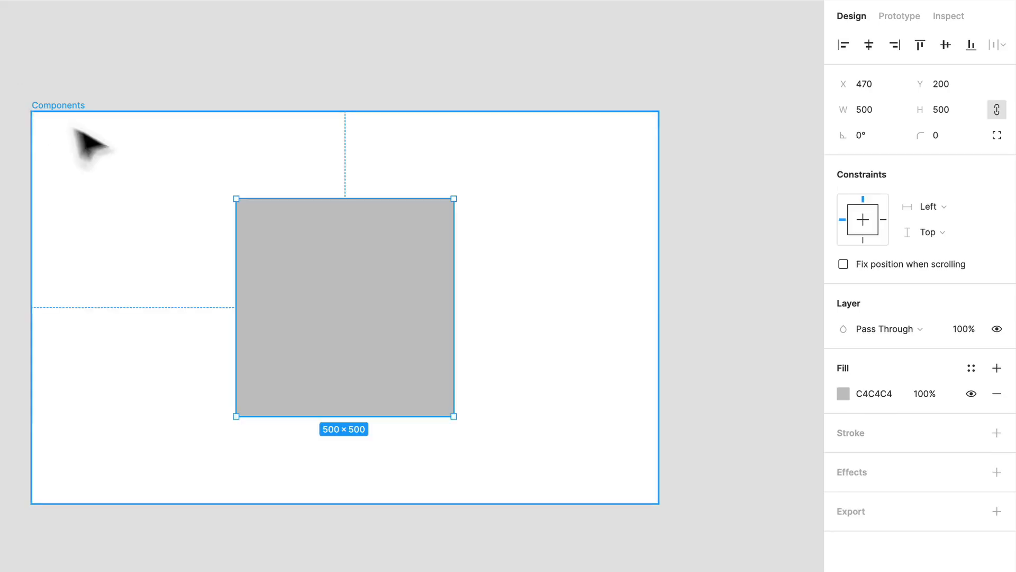
pyautogui.hotkey('shift', 'Return')
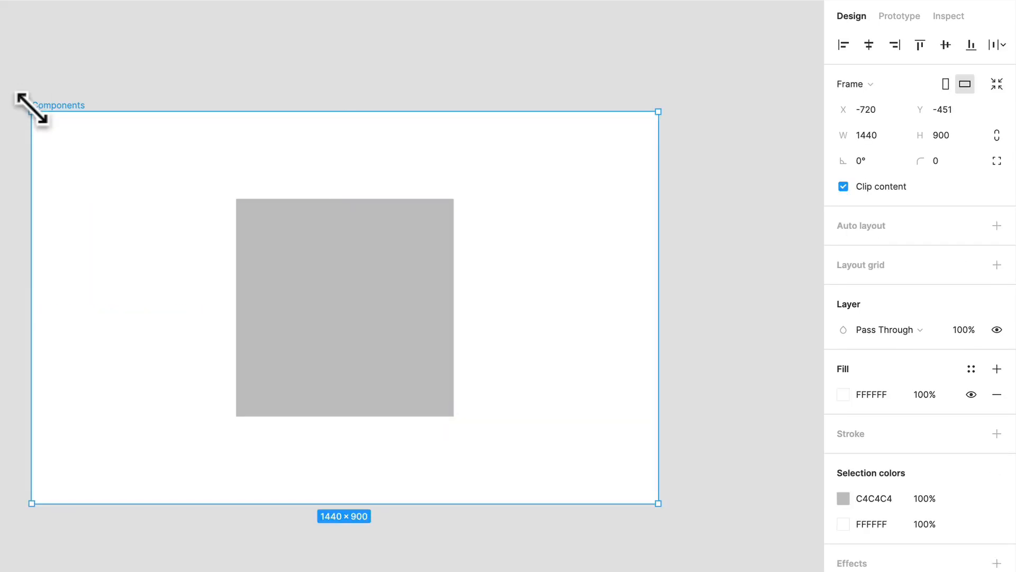
pyautogui.moveTo(31, 111); pyautogui.dragTo(137, 90)
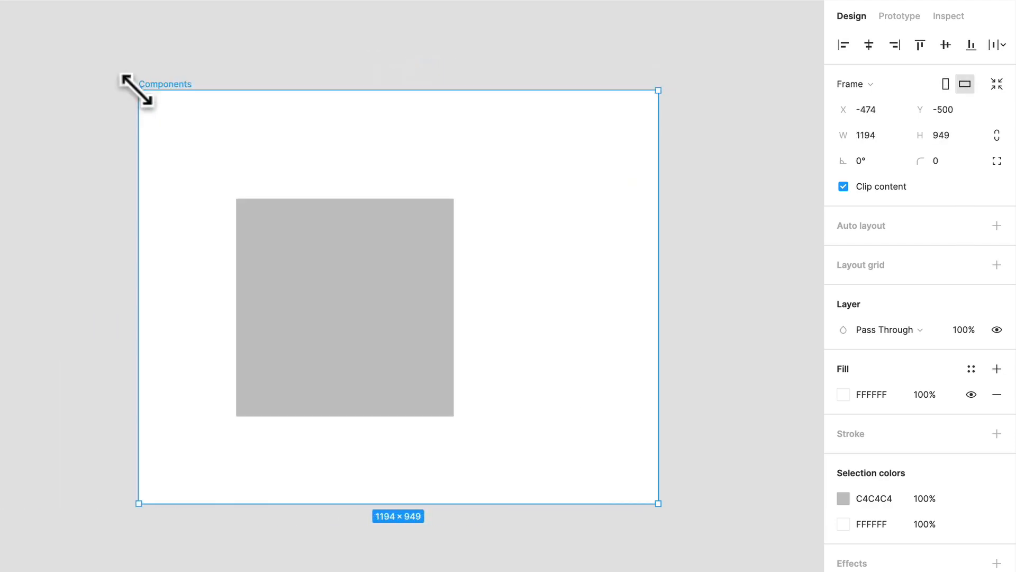
pyautogui.hotkey('ctrl', 'z')
# Set the rectangle's constraints to Left and right horizontally and Top and bottom vertically
pyautogui.click(318, 299)
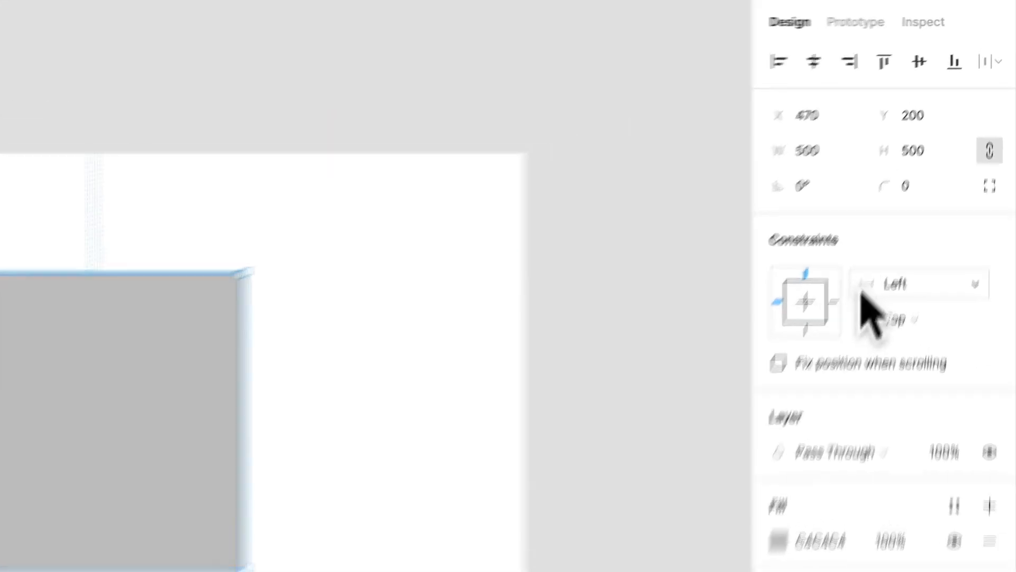
pyautogui.click(931, 208)
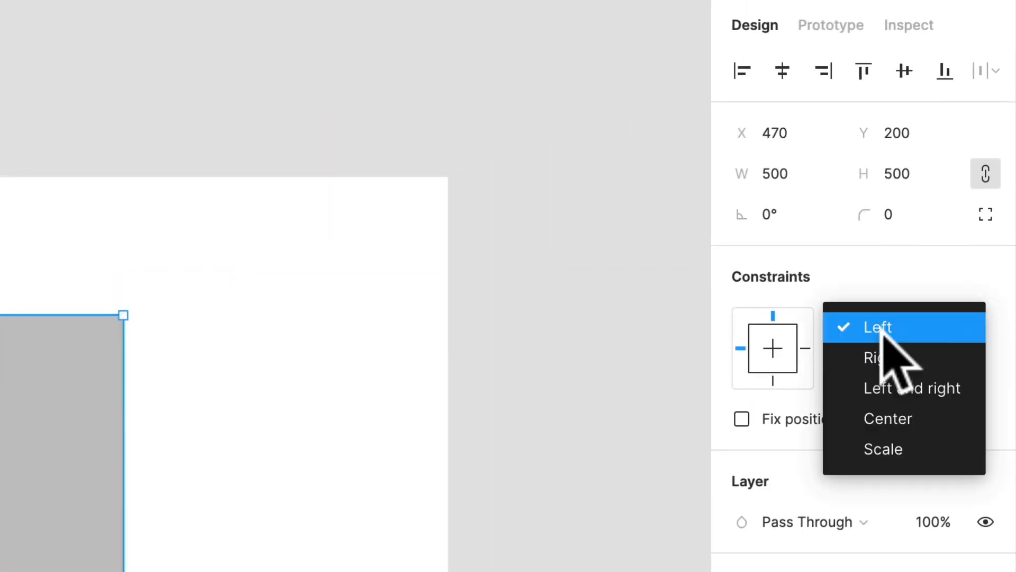
pyautogui.click(948, 392)
pyautogui.click(919, 369)
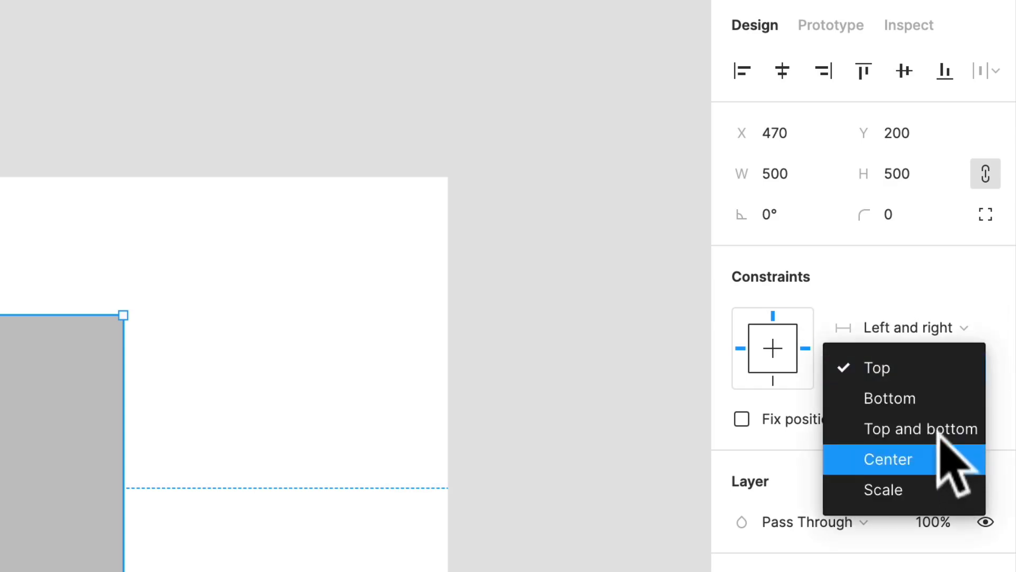
pyautogui.click(936, 423)
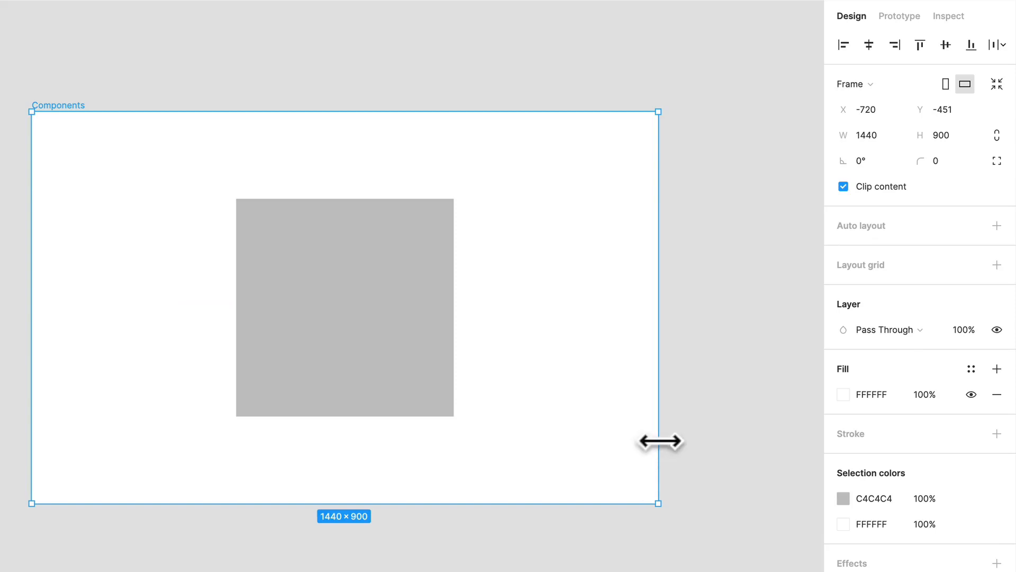
# Widen the Components frame to about 1595 and continue resizing it freehand to about 1455 × 892
pyautogui.moveTo(660, 441); pyautogui.dragTo(727, 438)
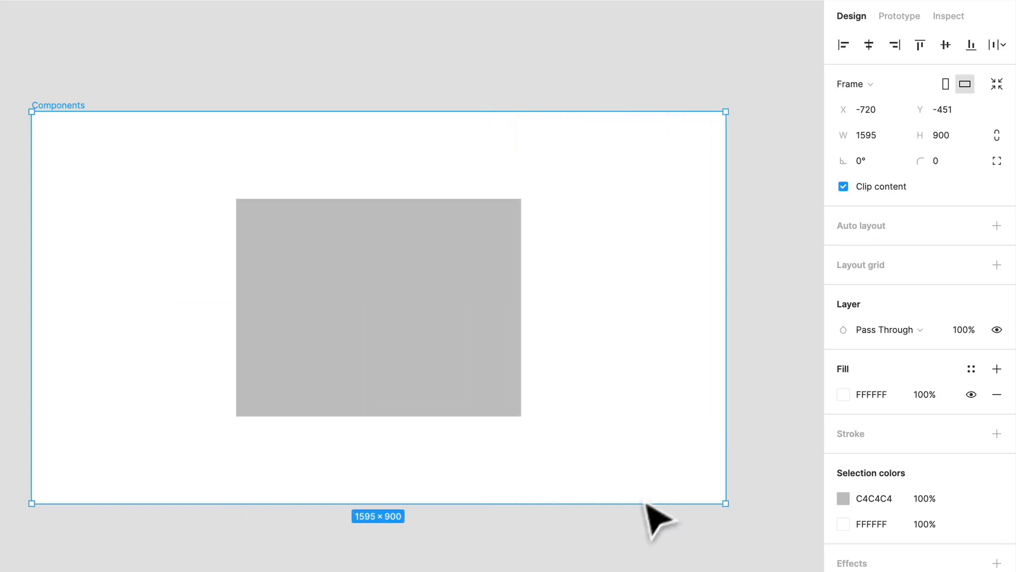
pyautogui.moveTo(633, 509); pyautogui.dragTo(611, 570)
pyautogui.moveTo(725, 571); pyautogui.dragTo(726, 505)
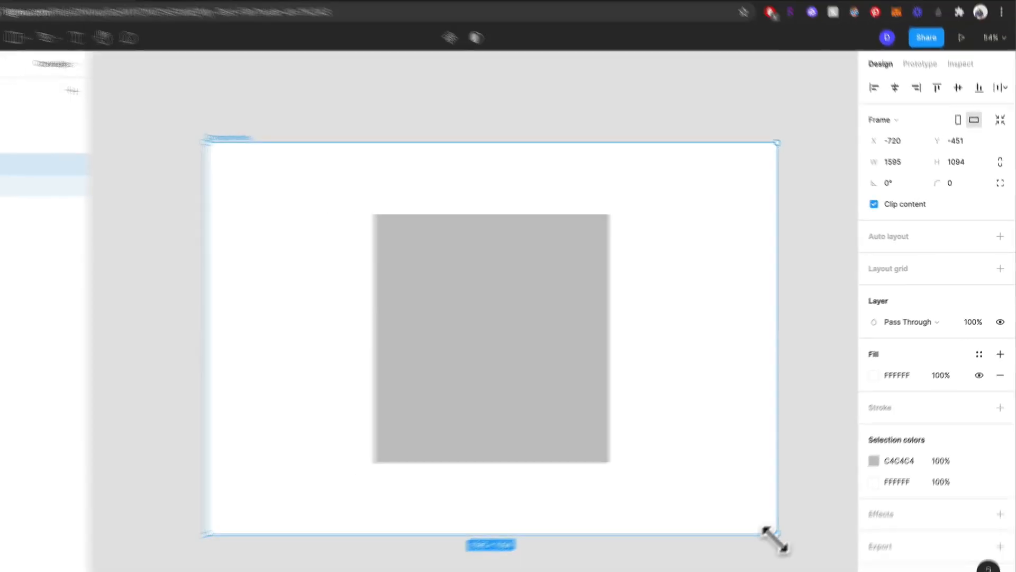
pyautogui.moveTo(796, 451); pyautogui.dragTo(751, 446)
# Select the rectangle inside the frame, and undo all the freehand resizing of the Components frame
pyautogui.click(500, 306)
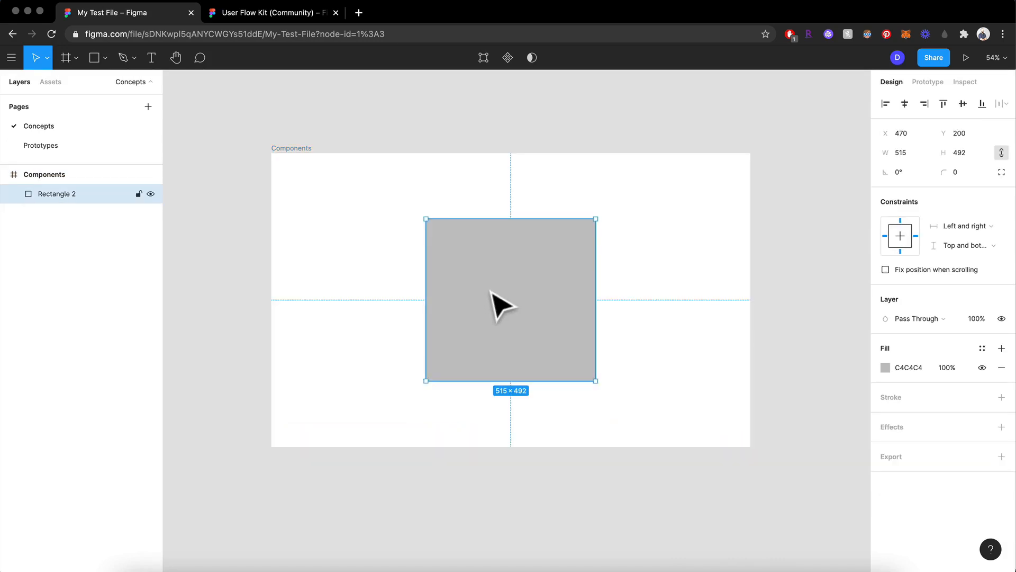
pyautogui.moveTo(598, 344); pyautogui.dragTo(626, 344)
pyautogui.press('super+z')
pyautogui.press('super+z')
pyautogui.press('super+z')
pyautogui.press('super+z')
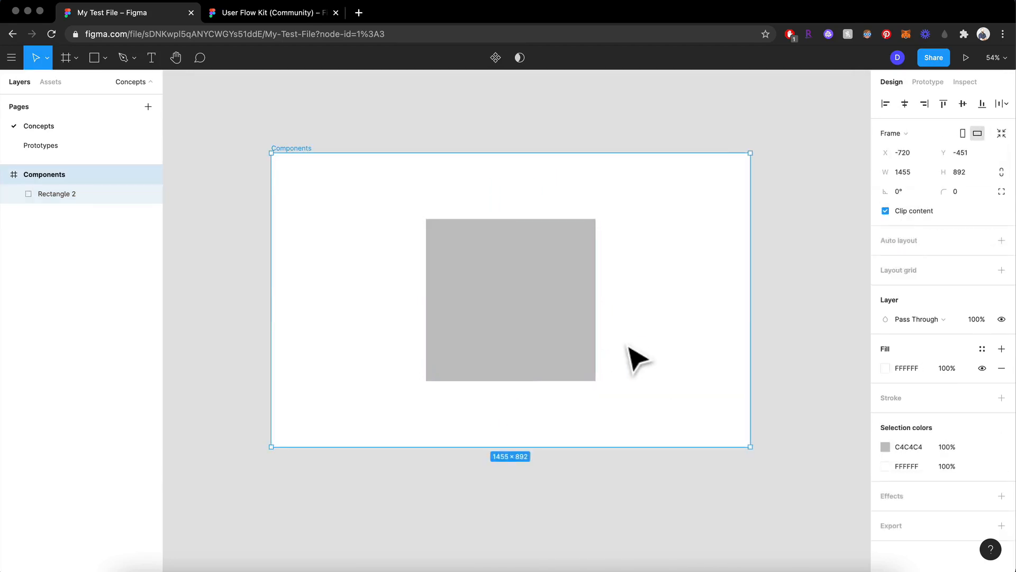
pyautogui.press('super+z')
pyautogui.press('super+z')
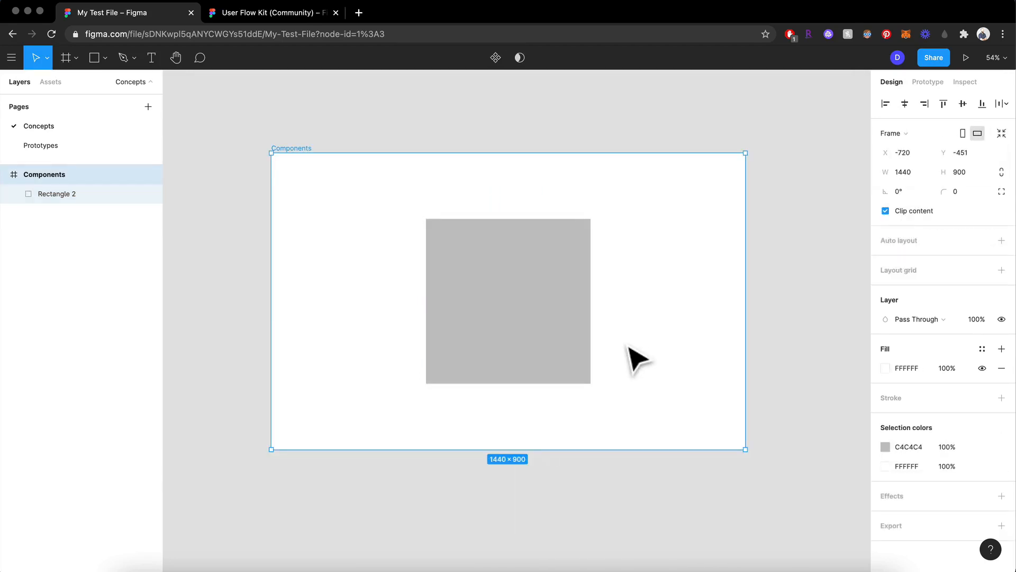
pyautogui.press('super+z')
# Try the Multiply and Screen blend modes on the rectangle's layer, and undo both changes
pyautogui.click(577, 350)
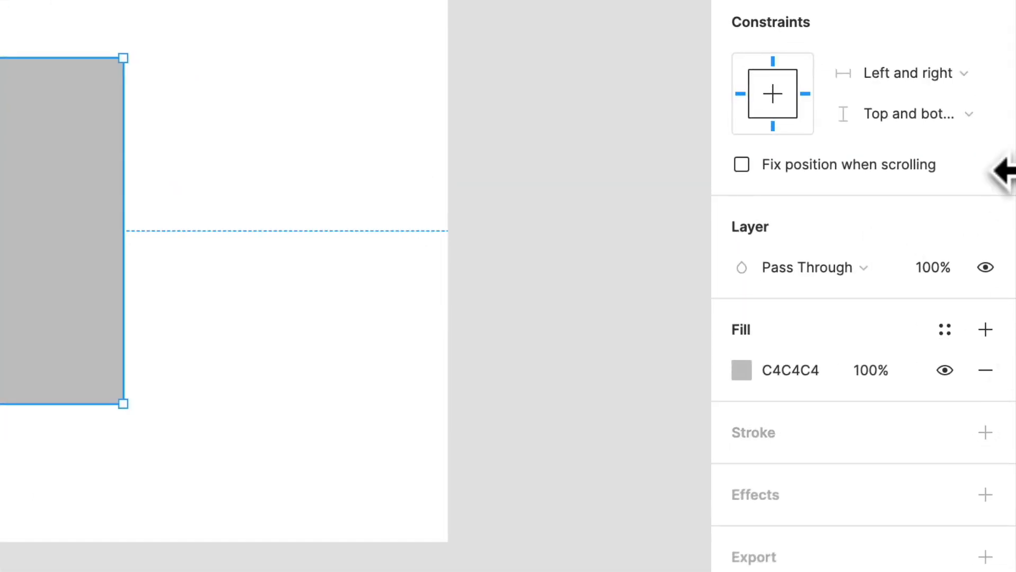
pyautogui.click(821, 267)
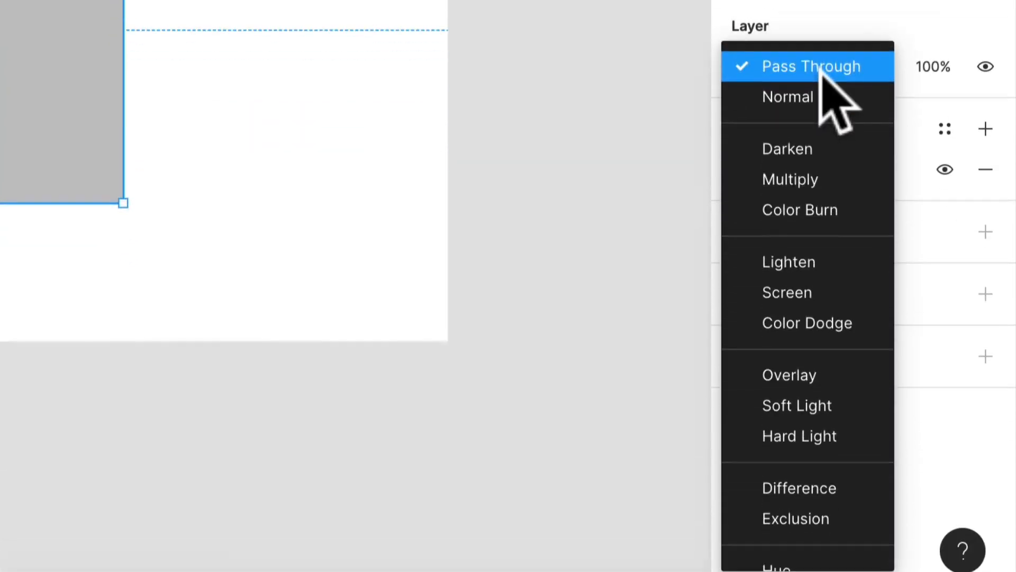
pyautogui.click(821, 169)
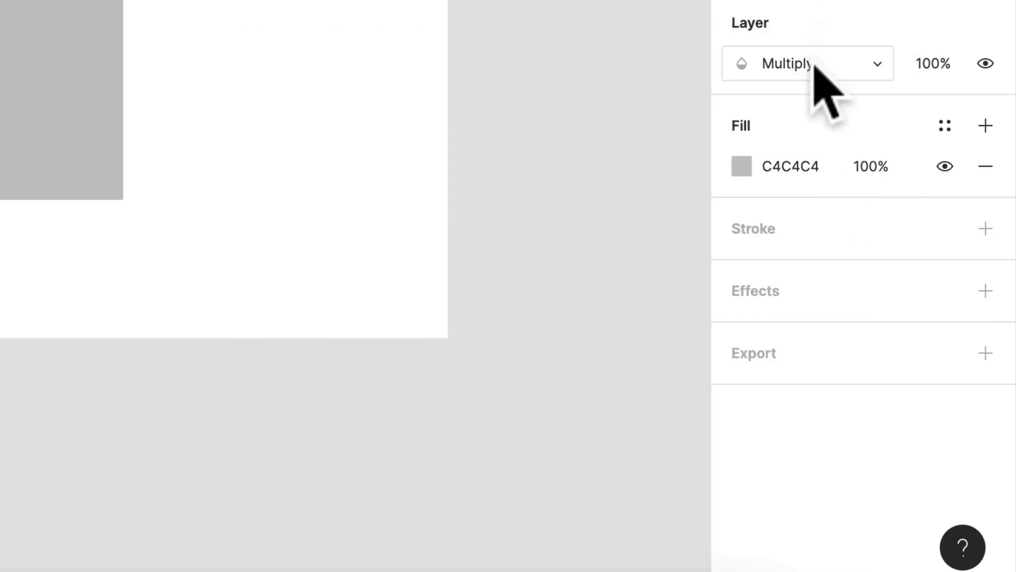
pyautogui.click(815, 64)
pyautogui.click(828, 176)
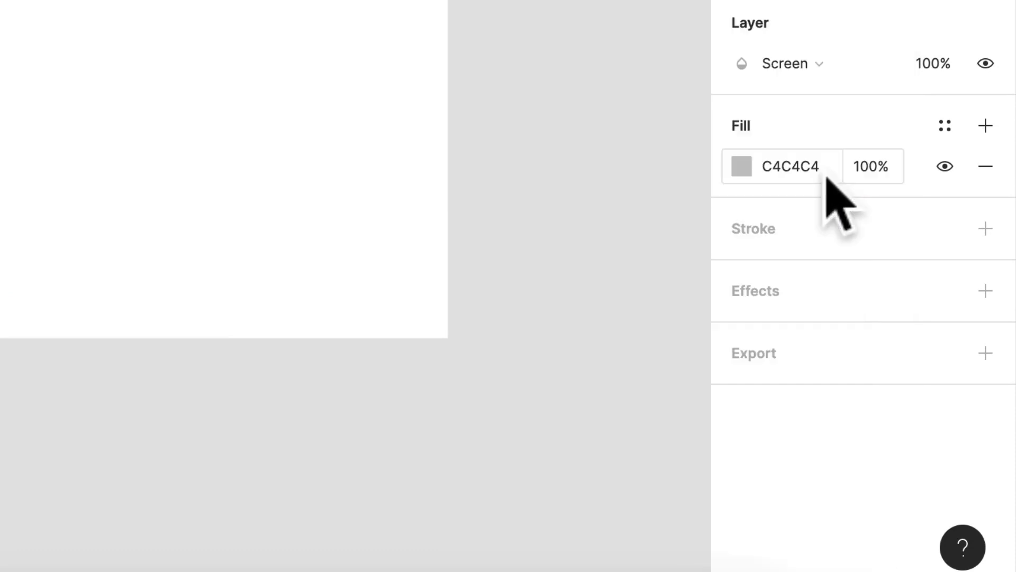
pyautogui.hotkey('ctrl', 'z')
pyautogui.hotkey('ctrl', 'z')
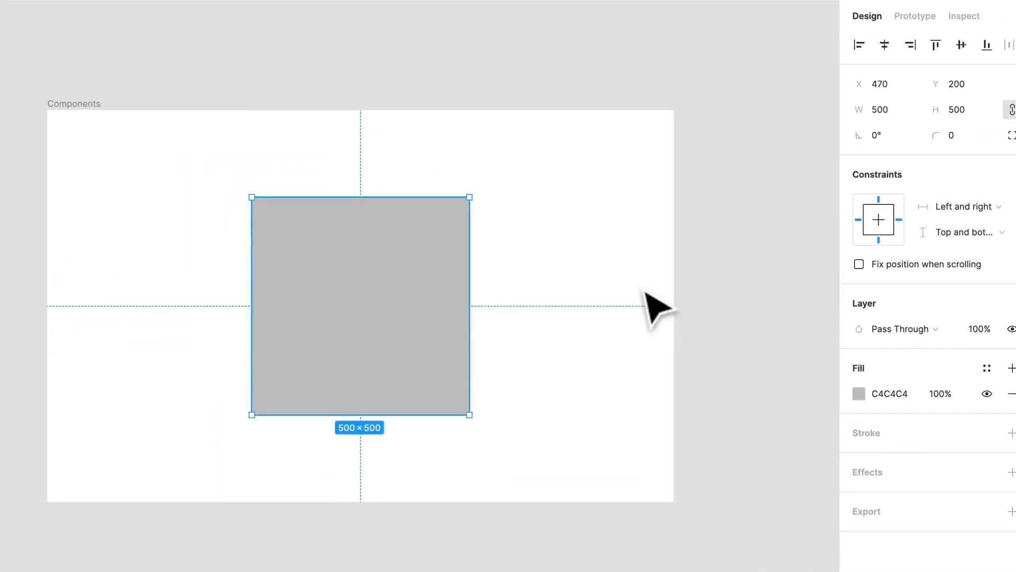
# Duplicate the rectangle up and to the right at about X 784, Y 0, and fill the copy with FF0000
pyautogui.moveTo(415, 286); pyautogui.dragTo(537, 206)
pyautogui.click(879, 398)
pyautogui.write('FF0000')
pyautogui.click(859, 393)
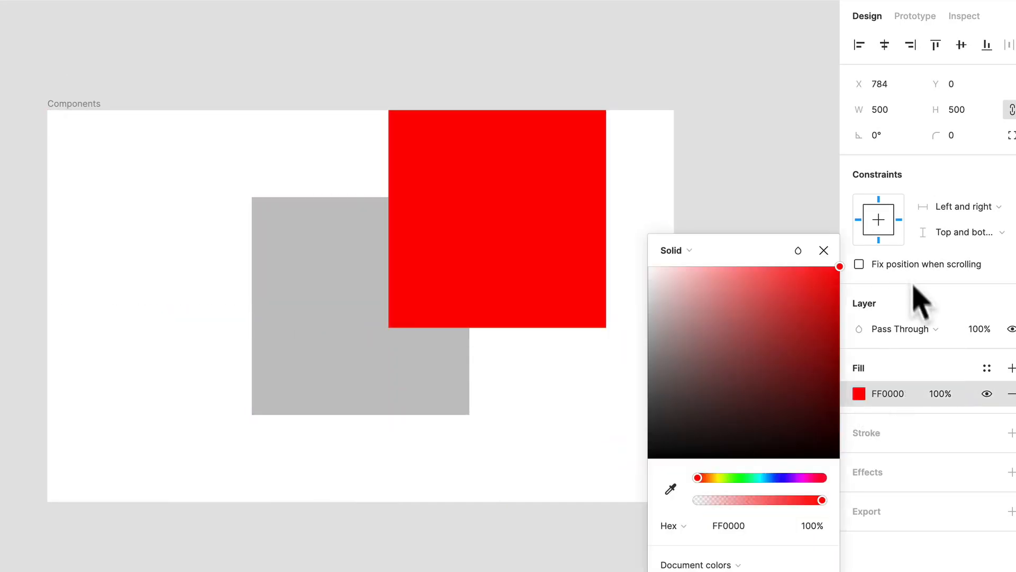
# Blend the red copy over the grey rectangle with the Multiply mode and more overlap, and delete the copy
pyautogui.click(900, 328)
pyautogui.click(909, 397)
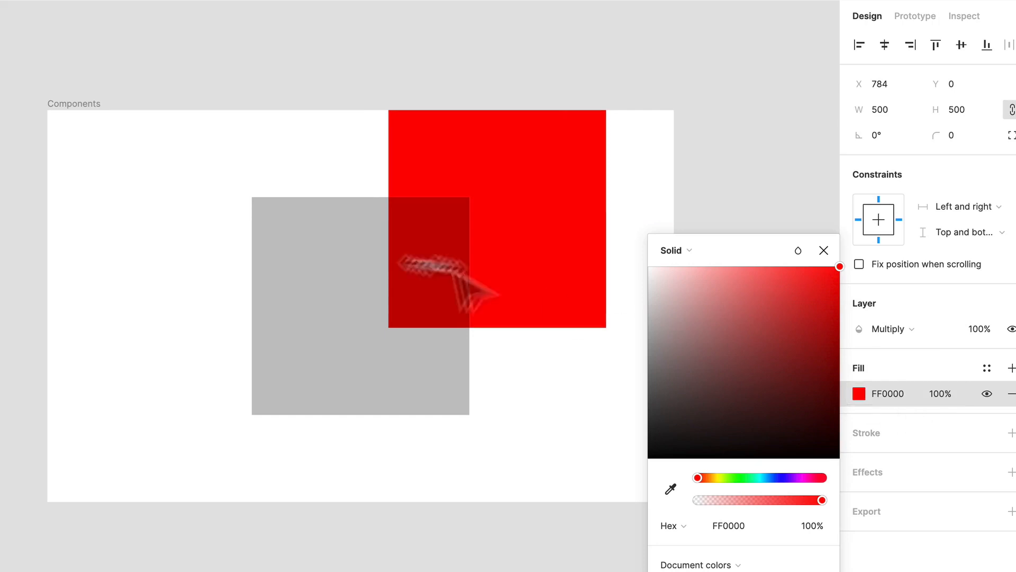
pyautogui.moveTo(549, 222); pyautogui.dragTo(446, 272)
pyautogui.click(547, 321)
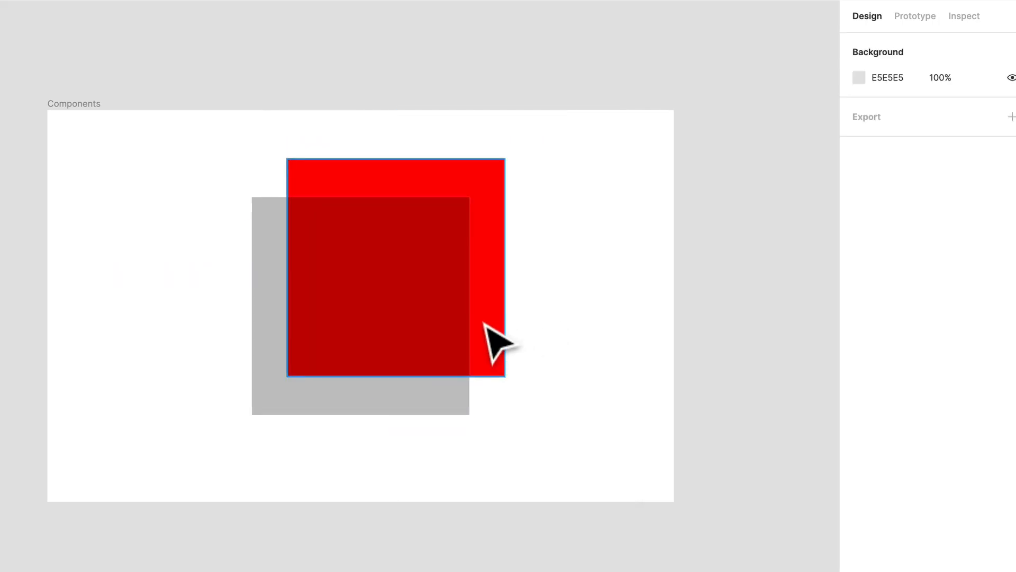
pyautogui.click(487, 340)
pyautogui.press('Delete')
# Open the grey rectangle's fill color picker and show the available color formats
pyautogui.click(345, 300)
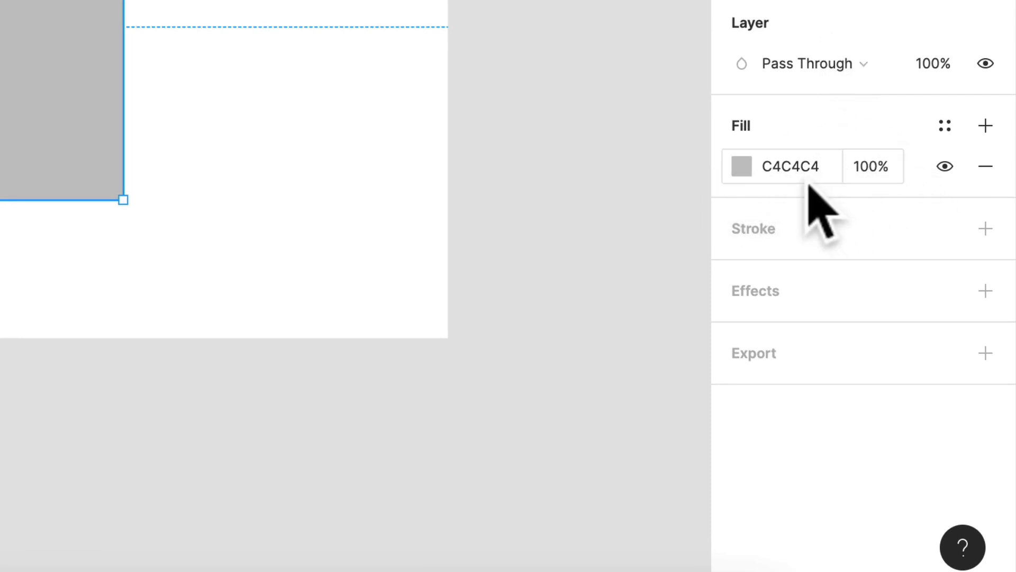
pyautogui.click(744, 171)
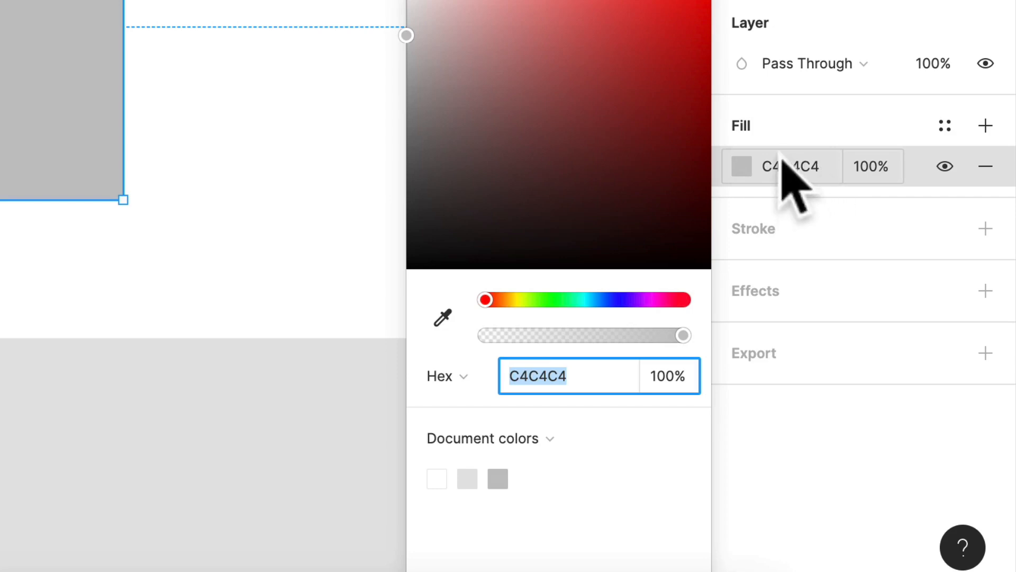
pyautogui.click(596, 385)
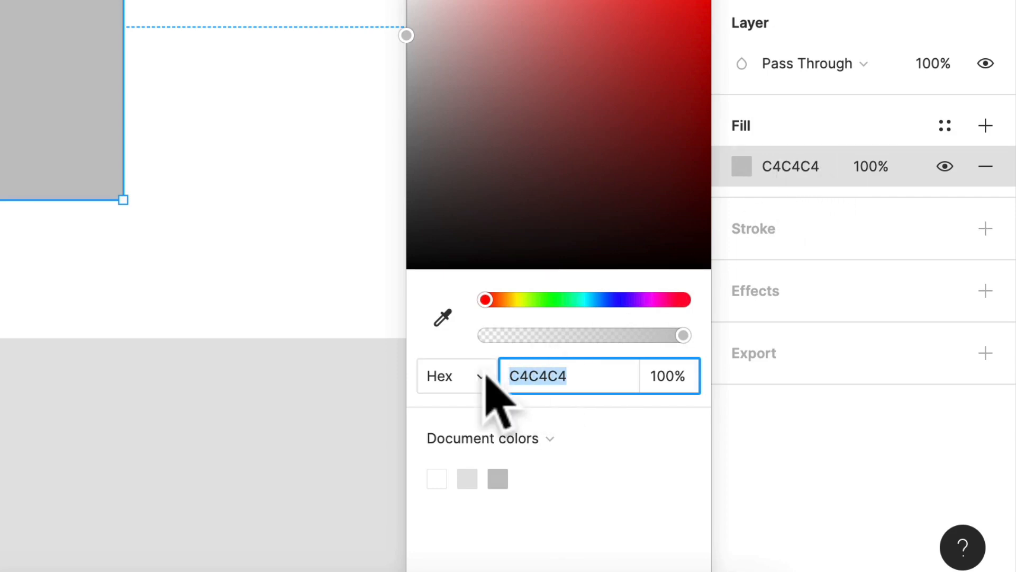
pyautogui.click(464, 376)
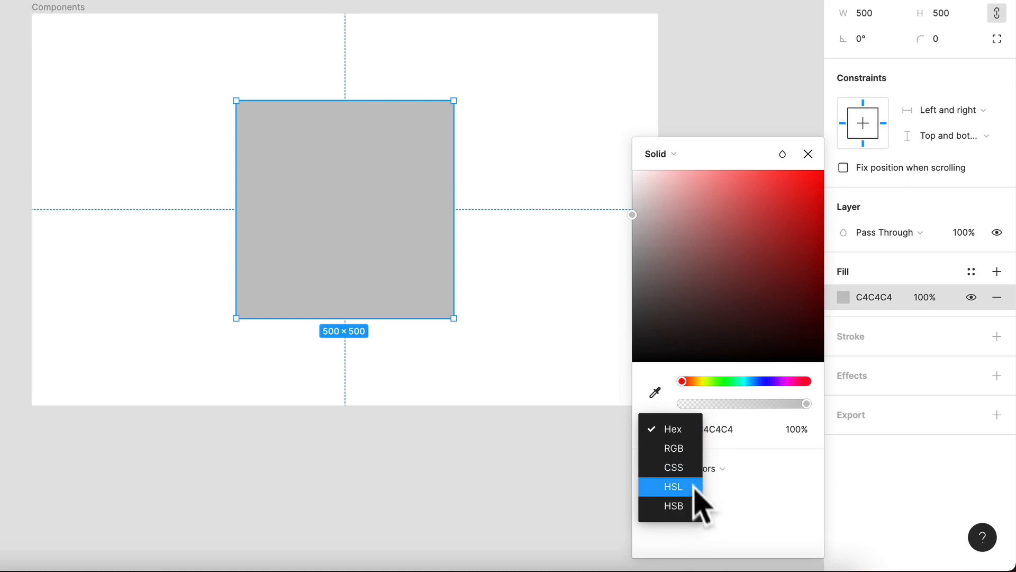
# Recolor the rectangle's fill freehand through dark red and green shades to the light green 71DEC4
pyautogui.click(717, 289)
pyautogui.moveTo(717, 289); pyautogui.dragTo(739, 314)
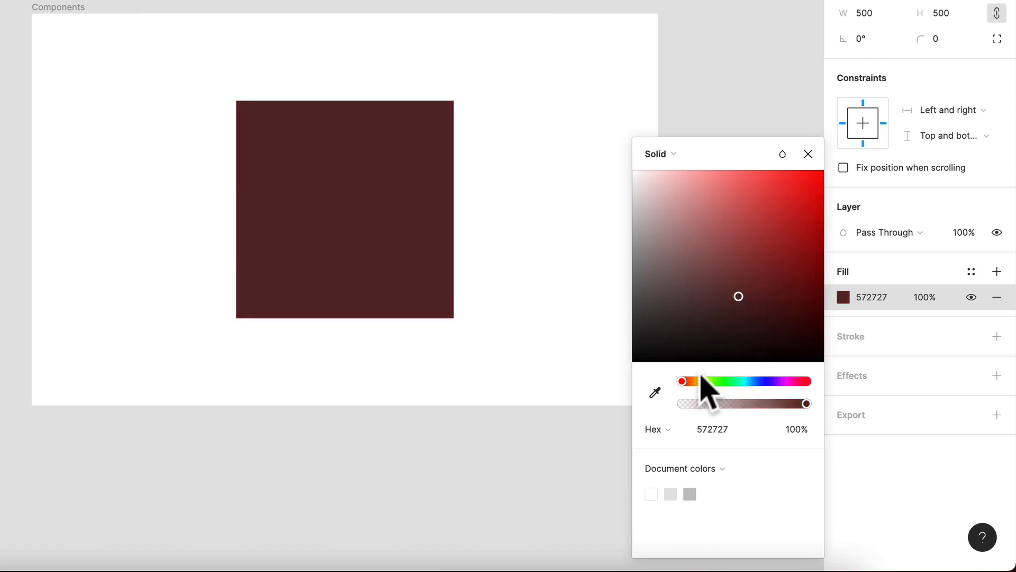
pyautogui.moveTo(702, 381); pyautogui.dragTo(741, 346)
pyautogui.moveTo(762, 259); pyautogui.dragTo(787, 196)
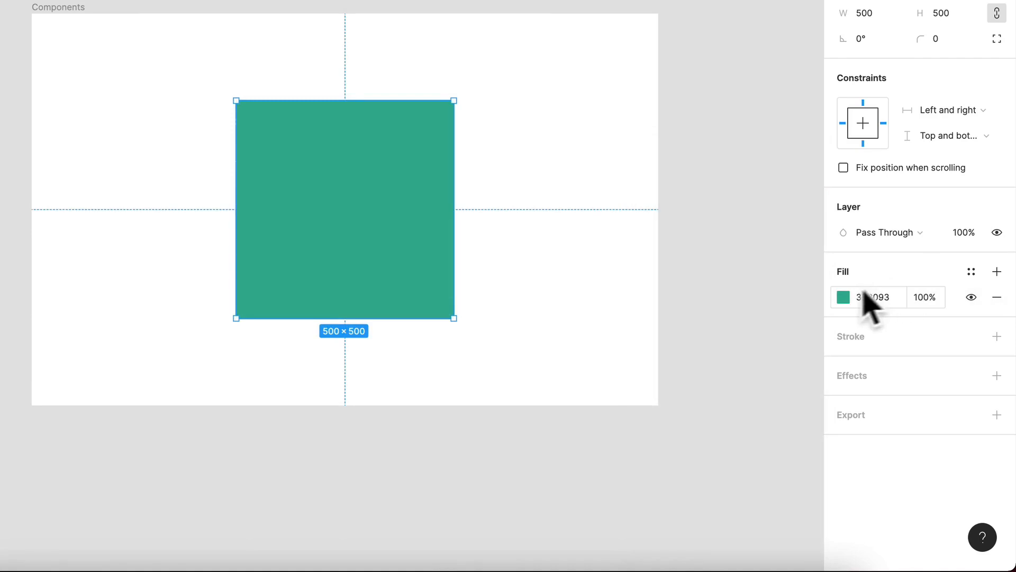
pyautogui.click(849, 298)
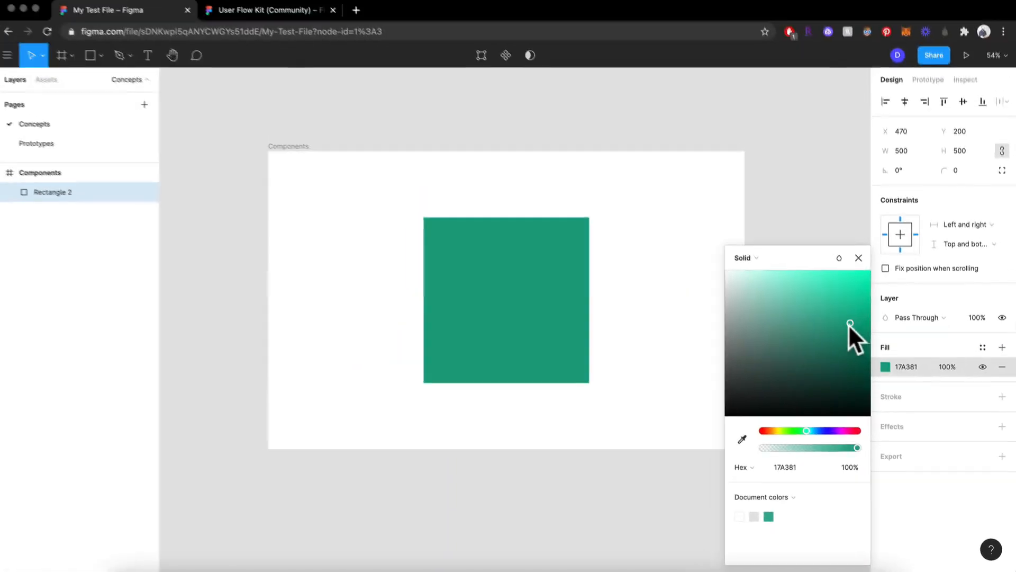
pyautogui.moveTo(799, 258); pyautogui.dragTo(710, 202)
pyautogui.moveTo(799, 291); pyautogui.dragTo(798, 290)
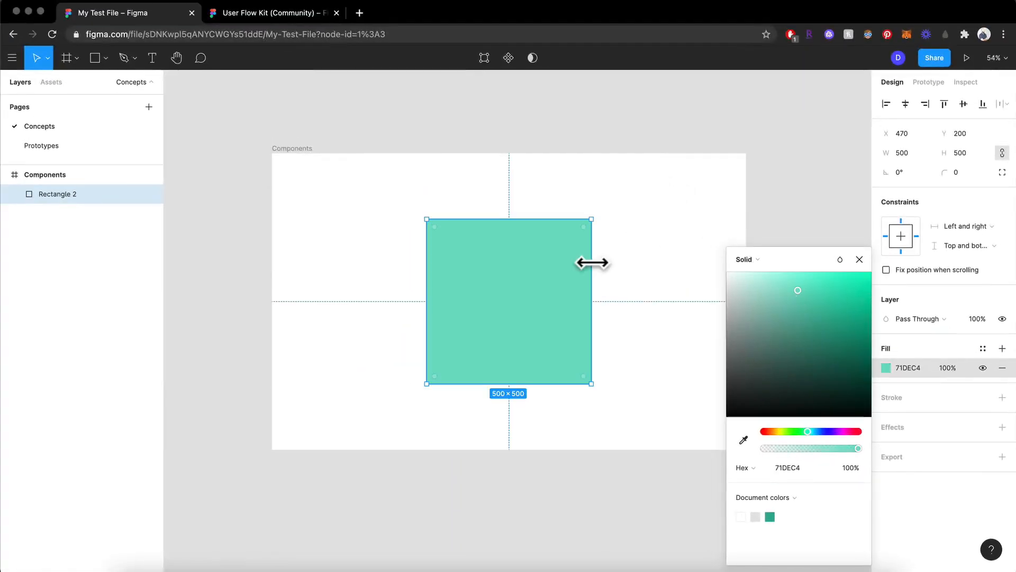
pyautogui.click(643, 279)
# Hide and show the rectangle's green fill several times, leaving it shown
pyautogui.click(568, 281)
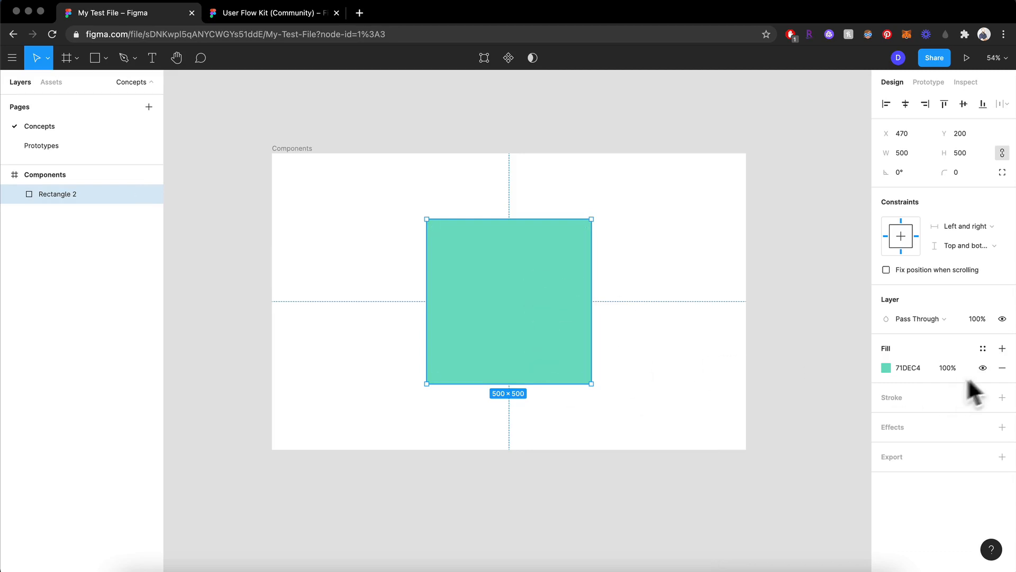
pyautogui.click(985, 370)
pyautogui.click(985, 369)
pyautogui.click(984, 370)
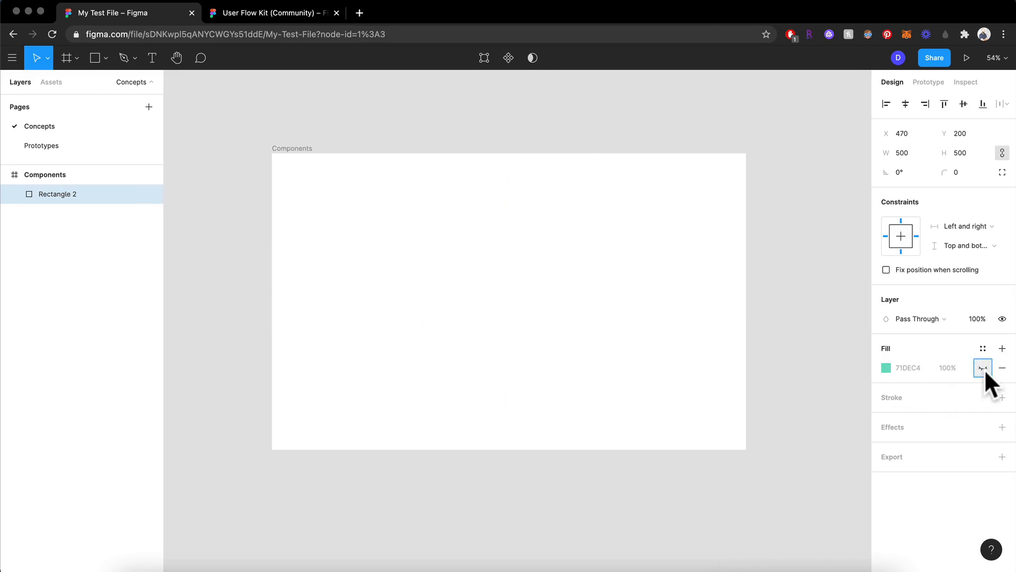
pyautogui.click(984, 369)
pyautogui.click(984, 370)
pyautogui.click(985, 370)
pyautogui.click(984, 369)
pyautogui.click(985, 369)
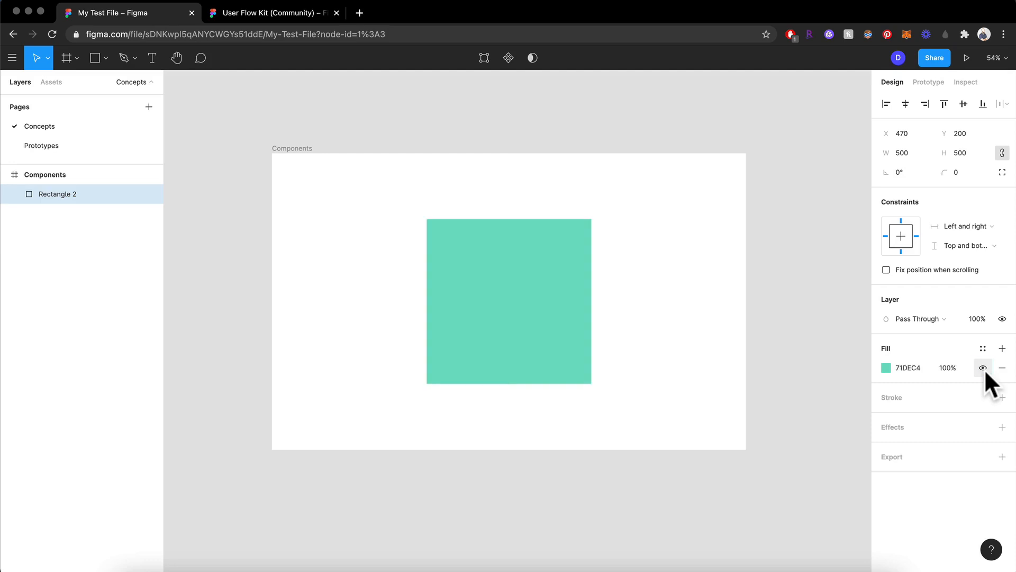
# Add a second fill above the green one and make it a Solid red, C30C0C
pyautogui.click(1006, 353)
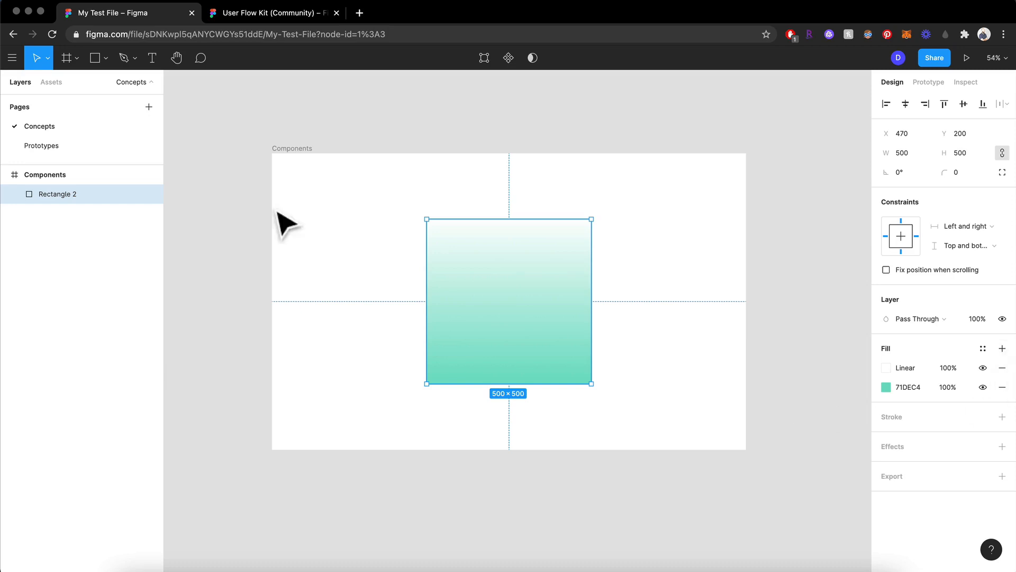
pyautogui.click(887, 368)
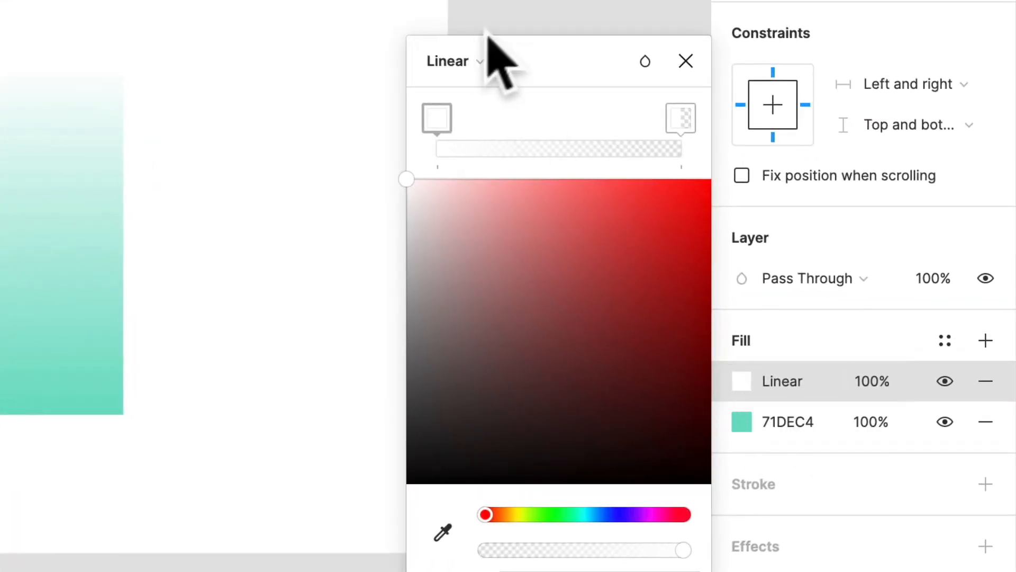
pyautogui.click(518, 63)
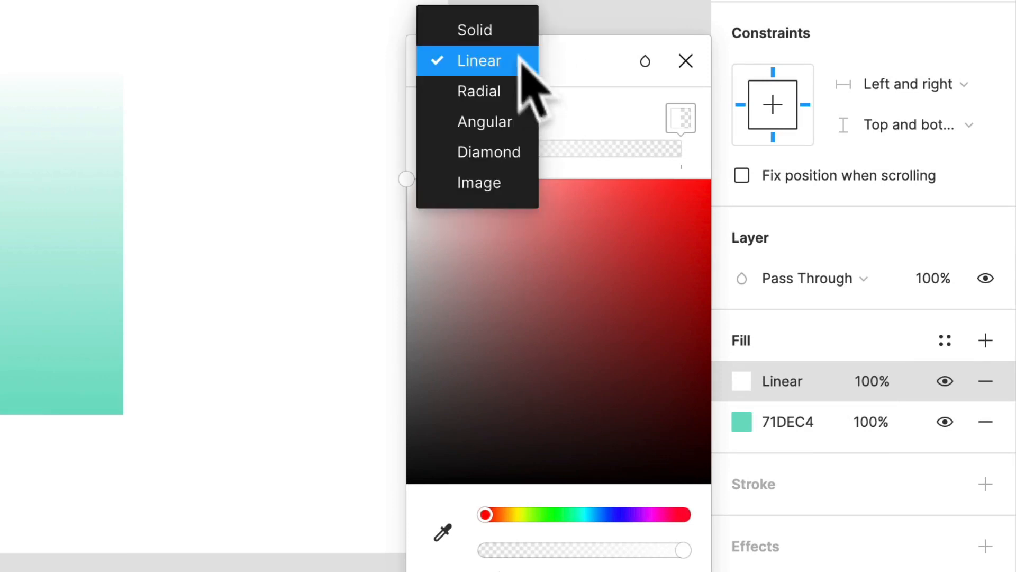
pyautogui.click(484, 29)
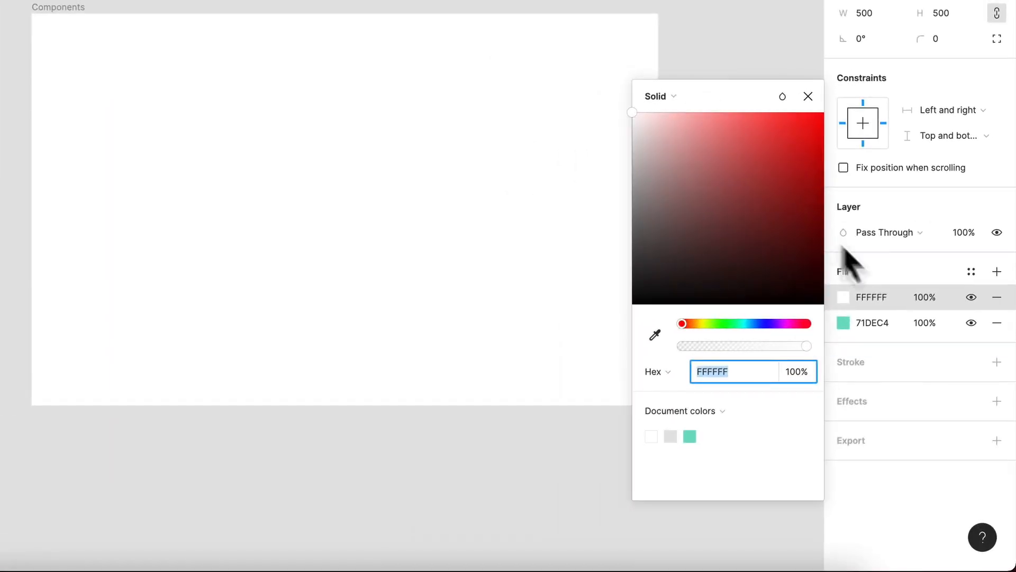
pyautogui.moveTo(715, 186); pyautogui.dragTo(813, 158)
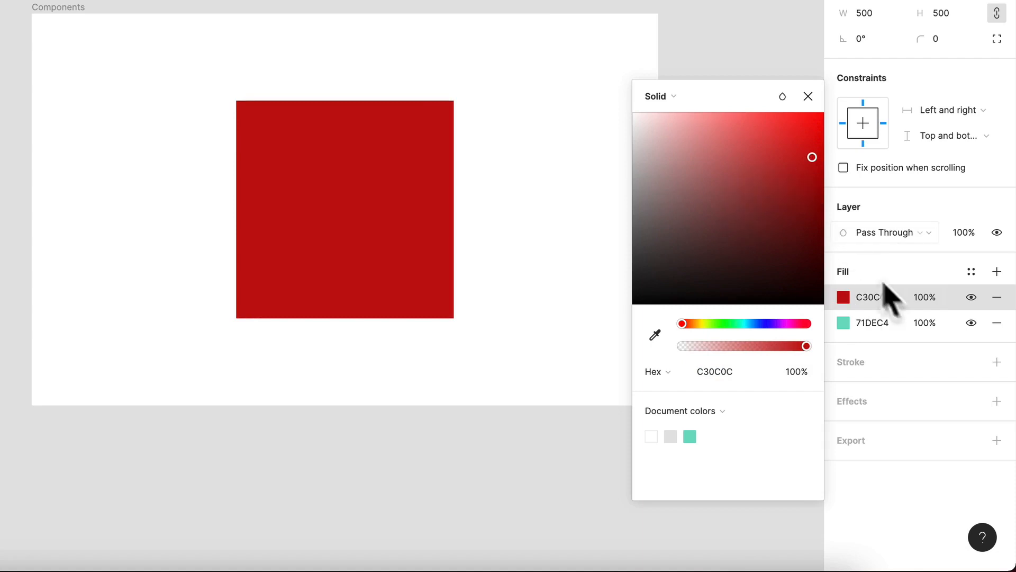
# Set the red fill's opacity to 20%, and undo the opacity change
pyautogui.click(921, 302)
pyautogui.write('2')
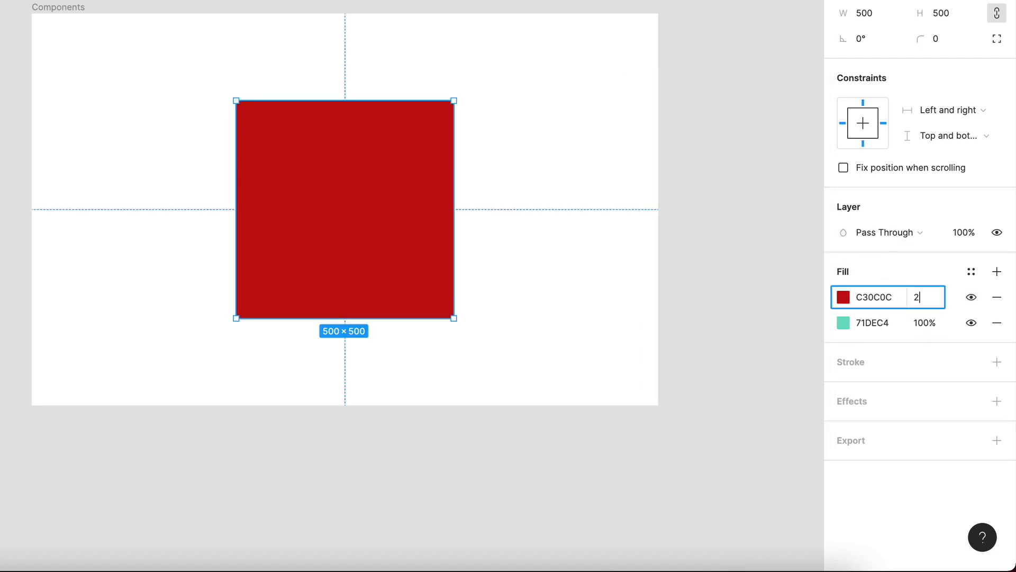
pyautogui.write('0')
pyautogui.press('Return')
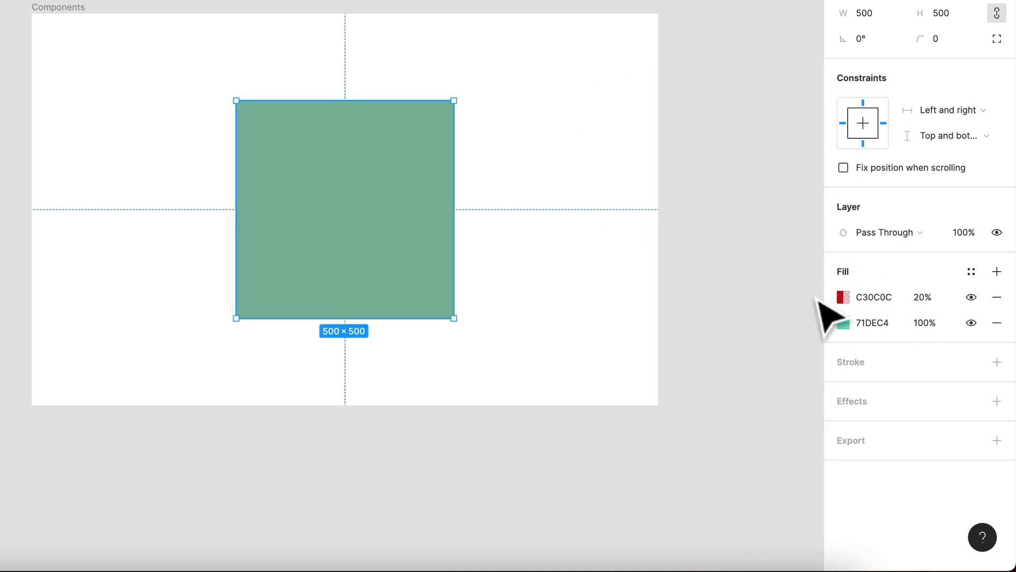
pyautogui.hotkey('ctrl', 'z')
# Switch the upper red fill's type in turn to Linear, Radial, Angular, Diamond and Image
pyautogui.click(854, 299)
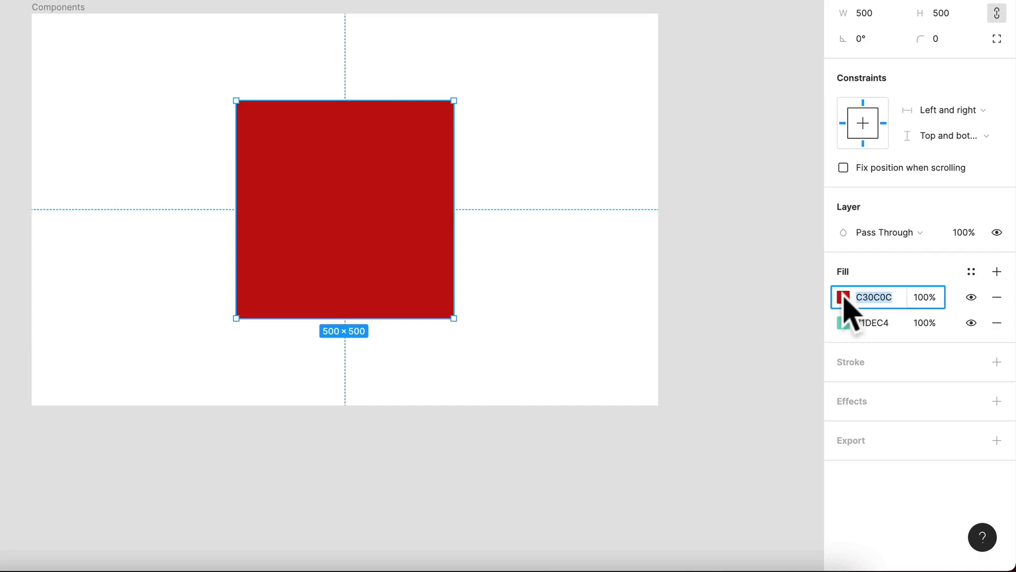
pyautogui.click(845, 299)
pyautogui.click(674, 158)
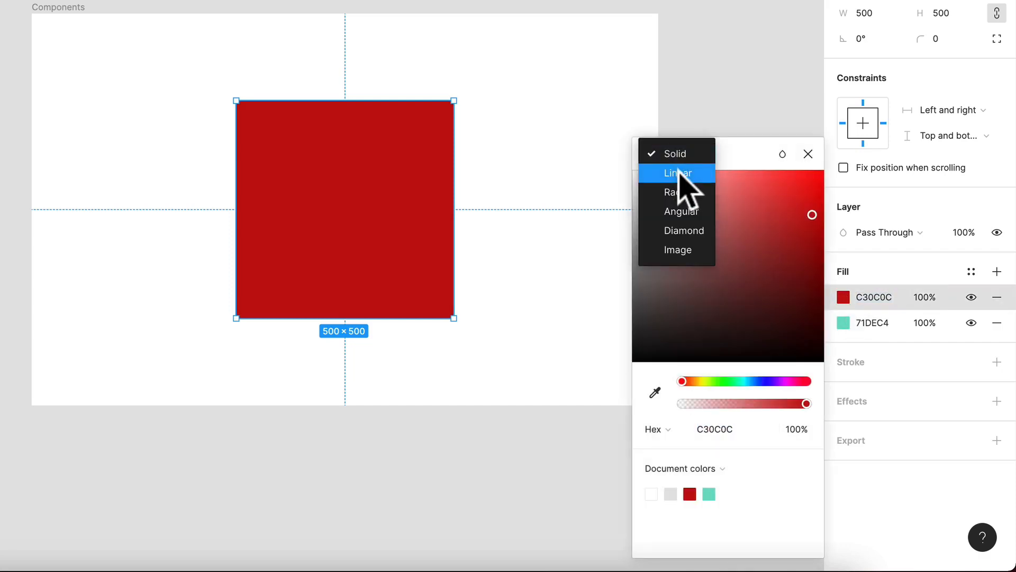
pyautogui.click(679, 172)
pyautogui.click(670, 154)
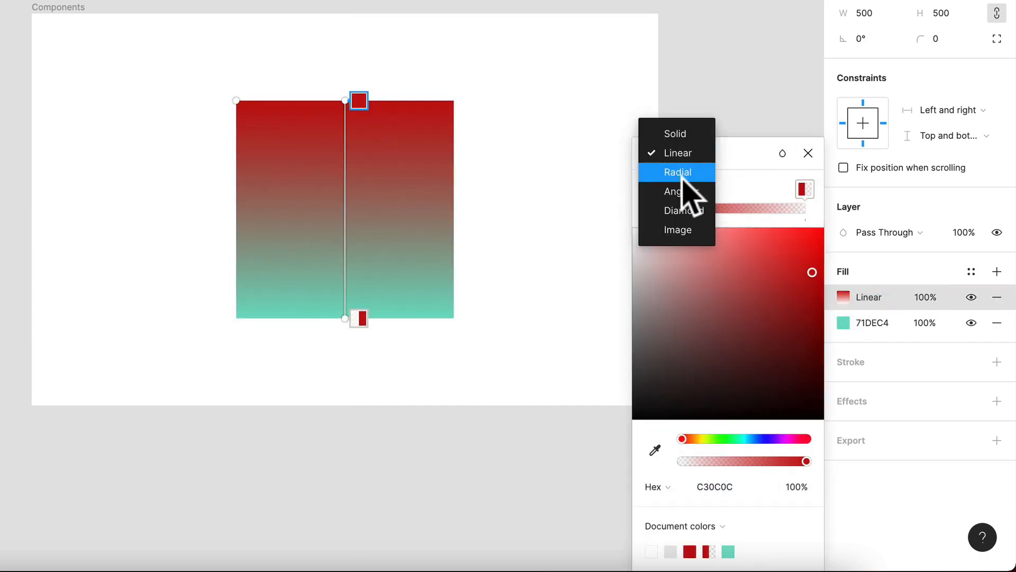
pyautogui.click(679, 173)
pyautogui.click(674, 153)
pyautogui.click(677, 173)
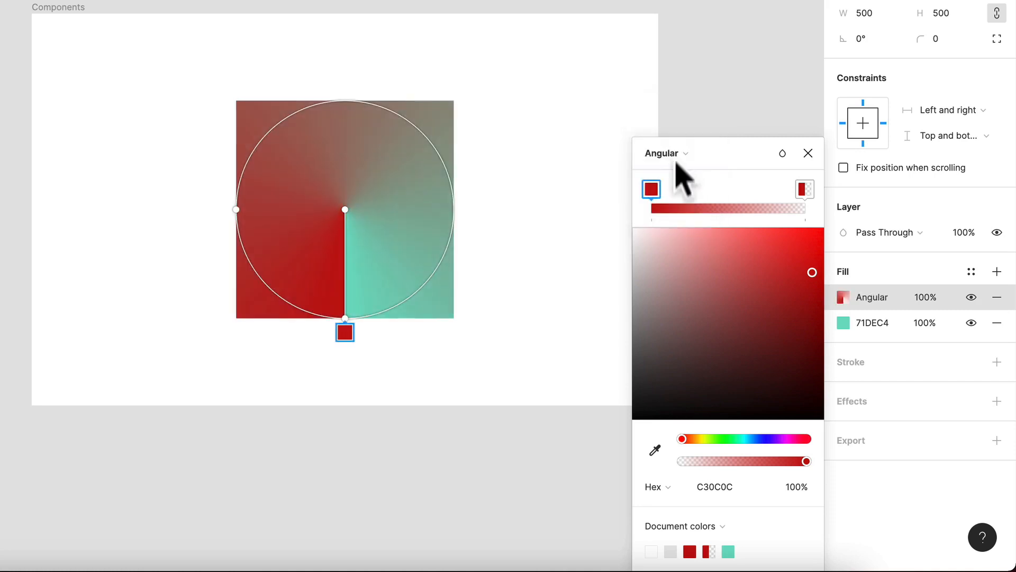
pyautogui.click(674, 156)
pyautogui.click(682, 172)
pyautogui.click(680, 155)
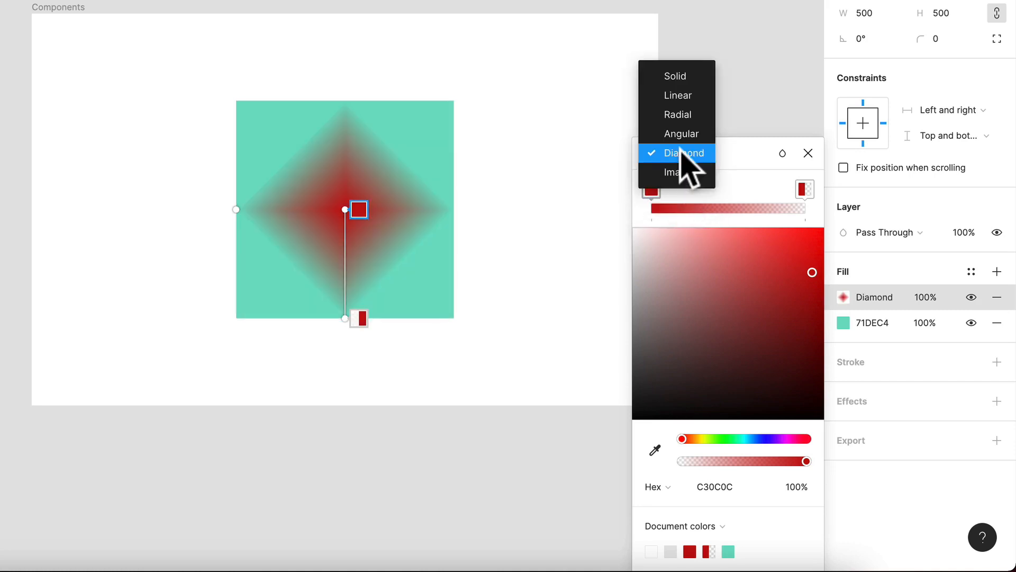
pyautogui.click(687, 191)
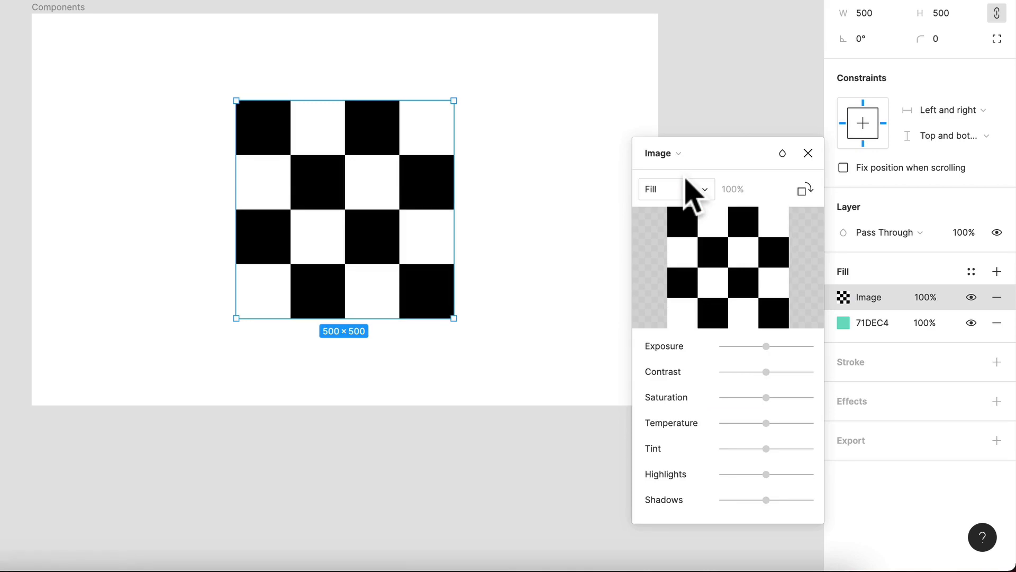
# Undo the last three fill type changes and remove the upper fill, keeping only the green one
pyautogui.press('super+z')
pyautogui.press('super+z')
pyautogui.press('super+z')
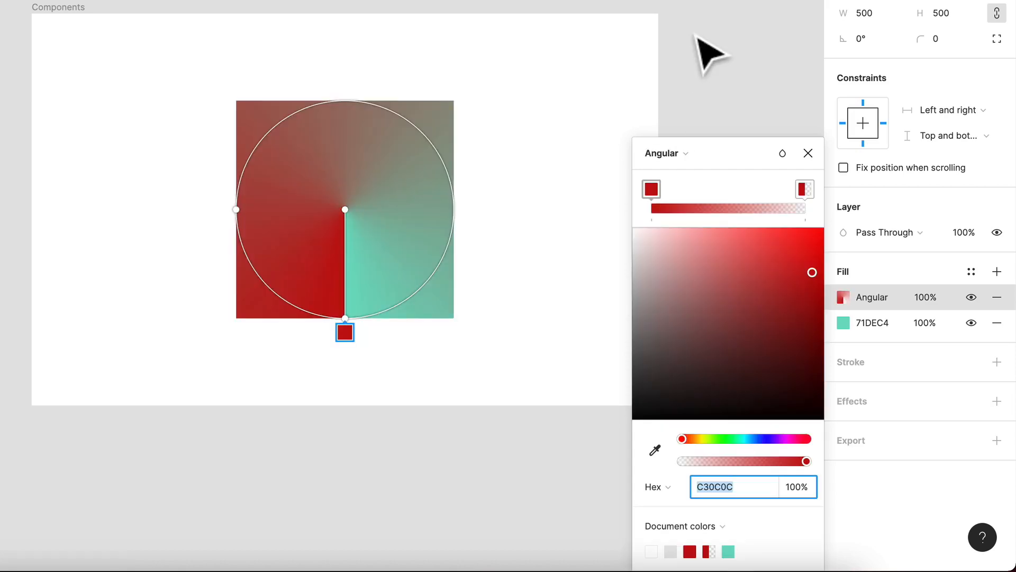
pyautogui.click(996, 297)
pyautogui.click(996, 297)
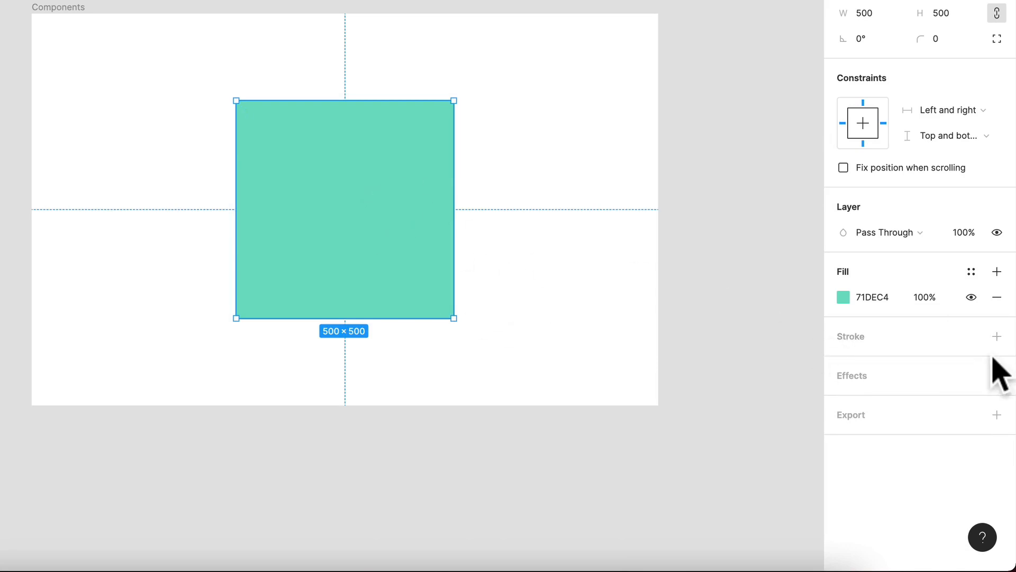
# Add a solid black 000000 stroke to the rectangle and set its weight to 10
pyautogui.click(1000, 340)
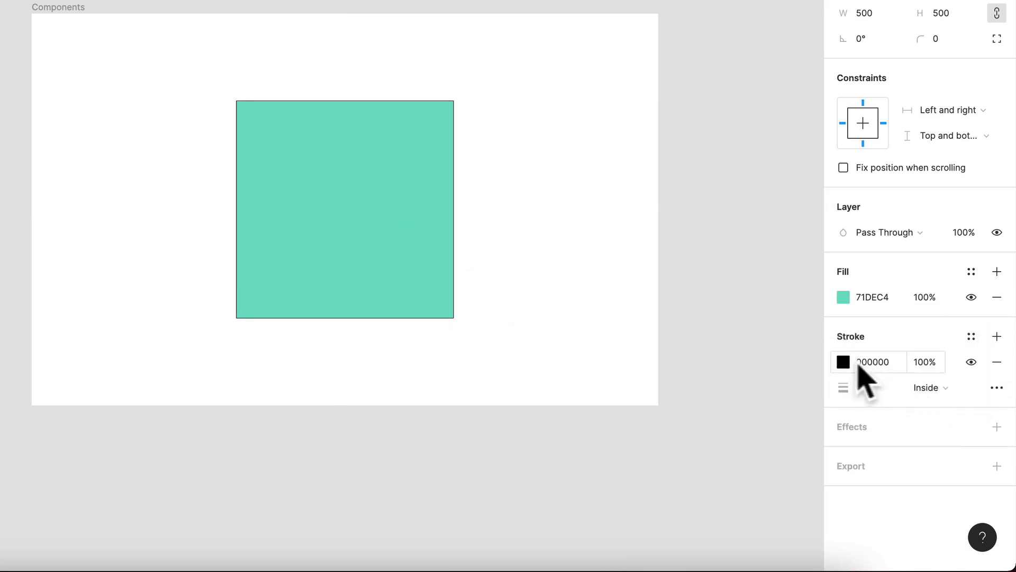
pyautogui.click(845, 363)
pyautogui.scroll(5, 447, 108)
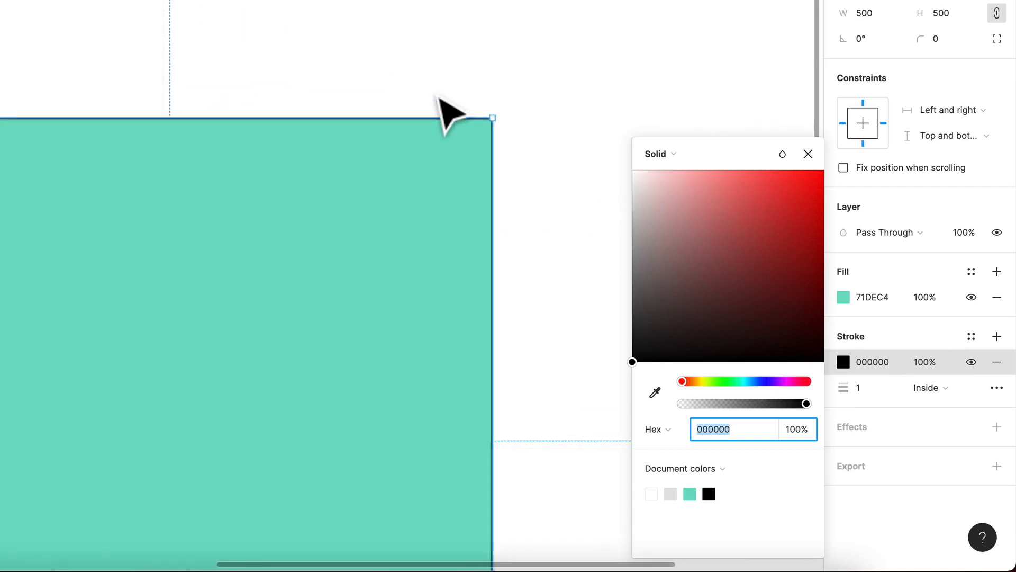
pyautogui.hotkey('shift', '2')
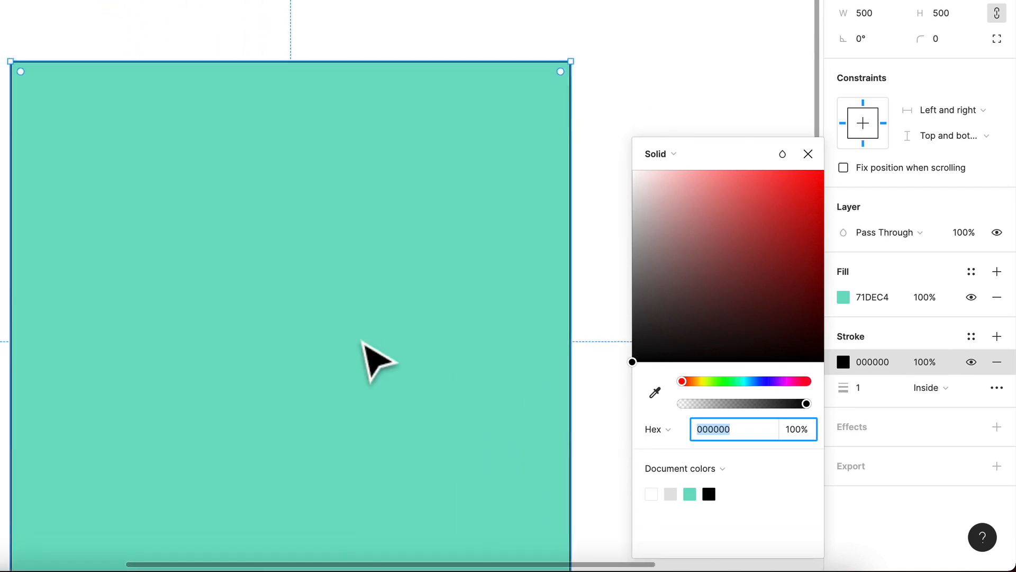
pyautogui.click(856, 391)
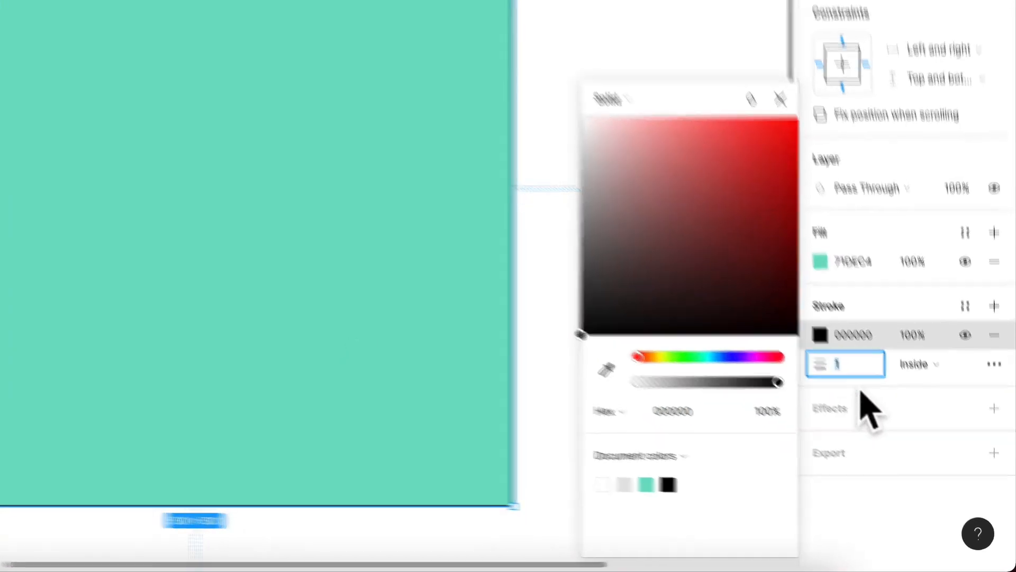
pyautogui.write('10')
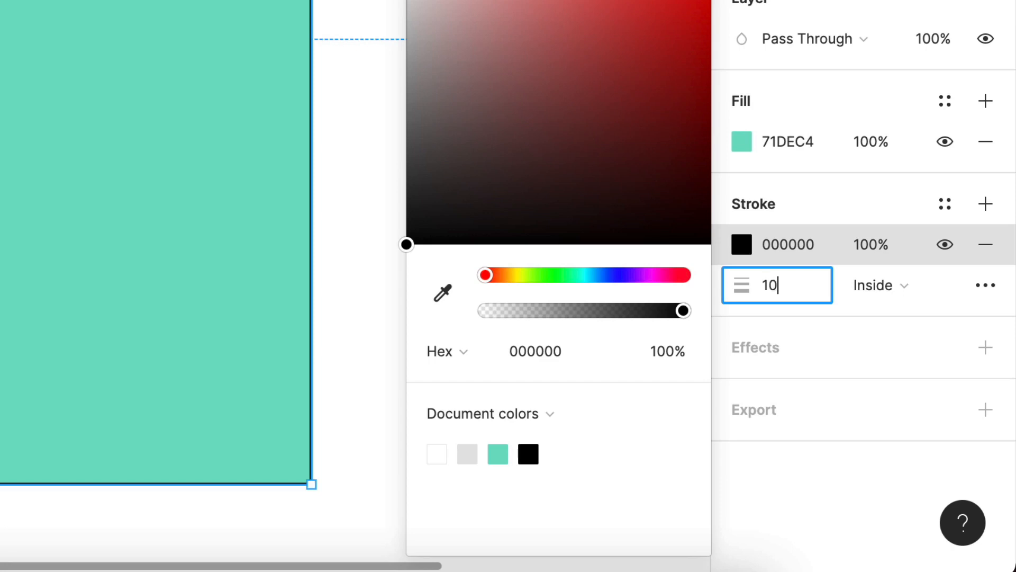
pyautogui.press('Return')
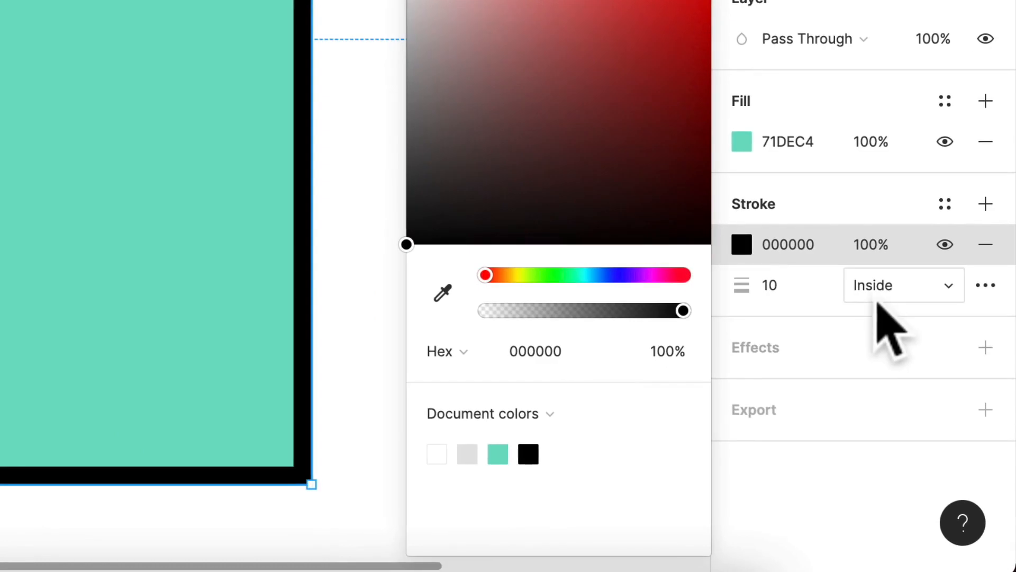
# Switch the stroke's alignment to Center, and set it back to Inside
pyautogui.click(950, 438)
pyautogui.click(913, 254)
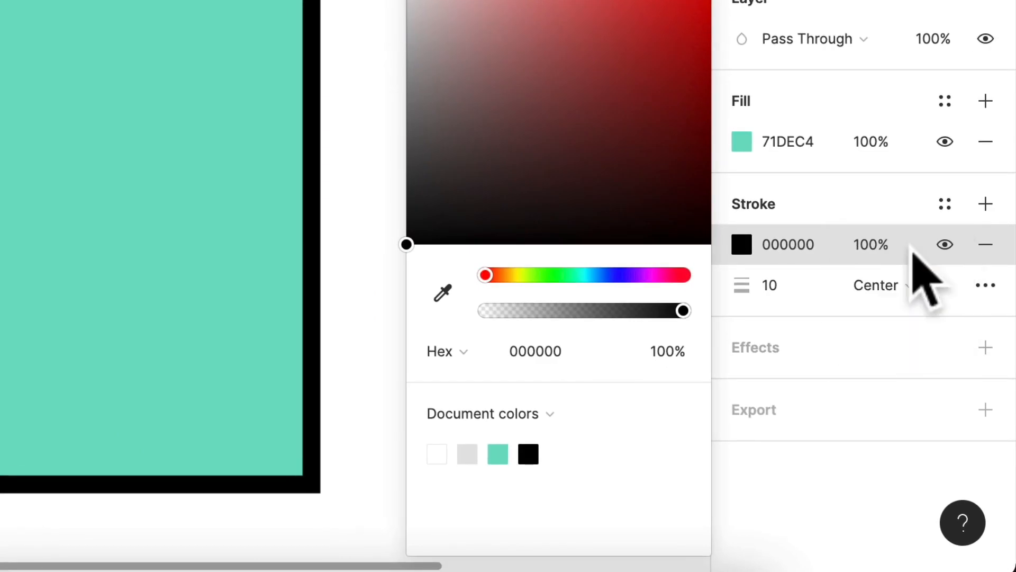
pyautogui.click(903, 285)
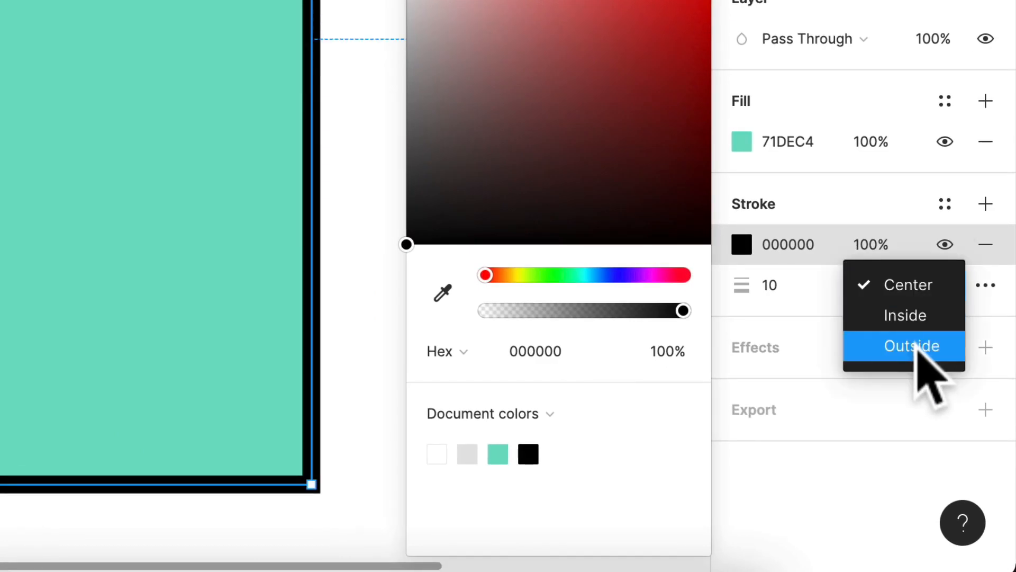
pyautogui.click(911, 318)
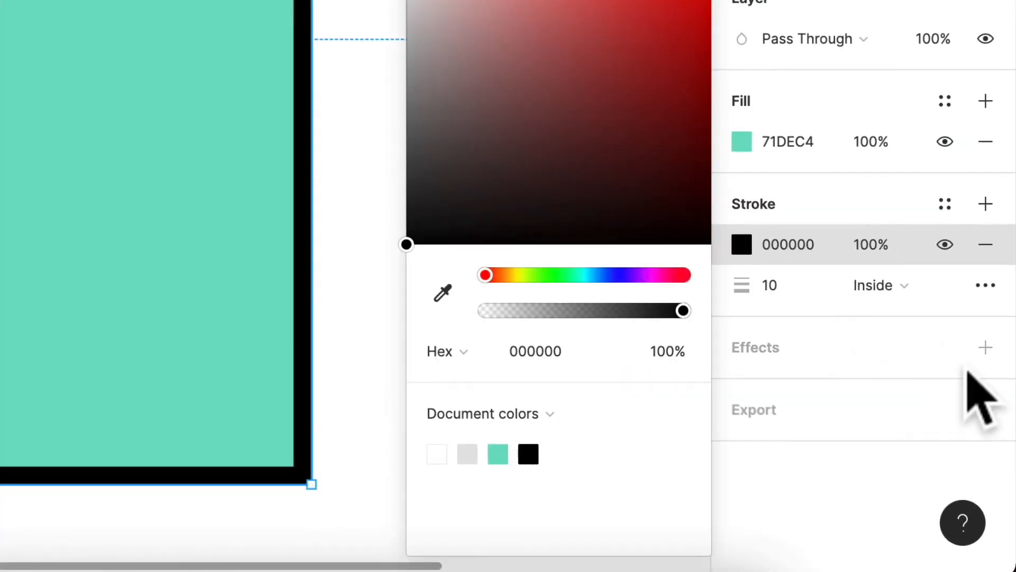
# Add a drop shadow effect to the rectangle and examine the shadow closely along its lower edge
pyautogui.click(986, 348)
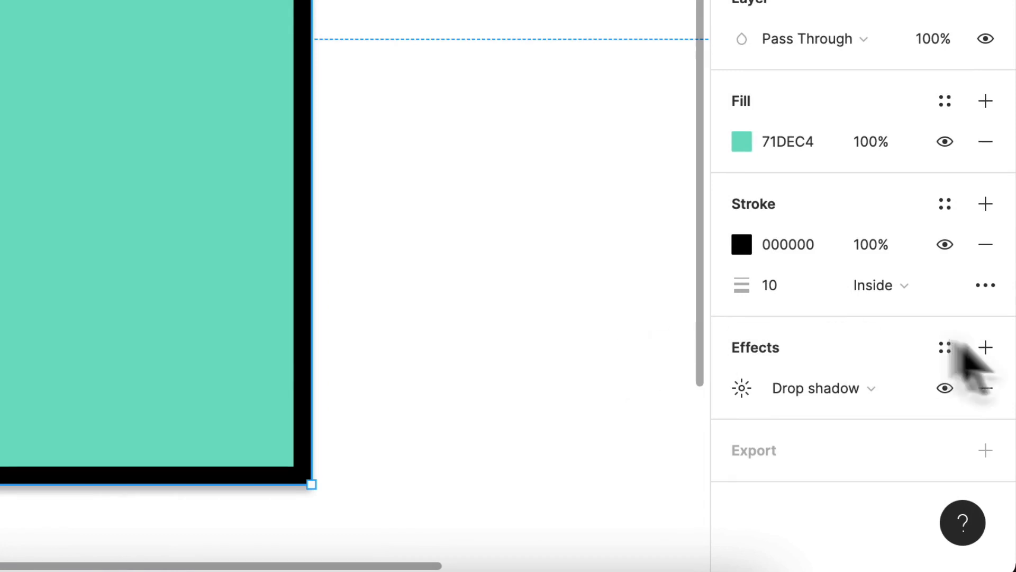
pyautogui.scroll(-4, 509, 223)
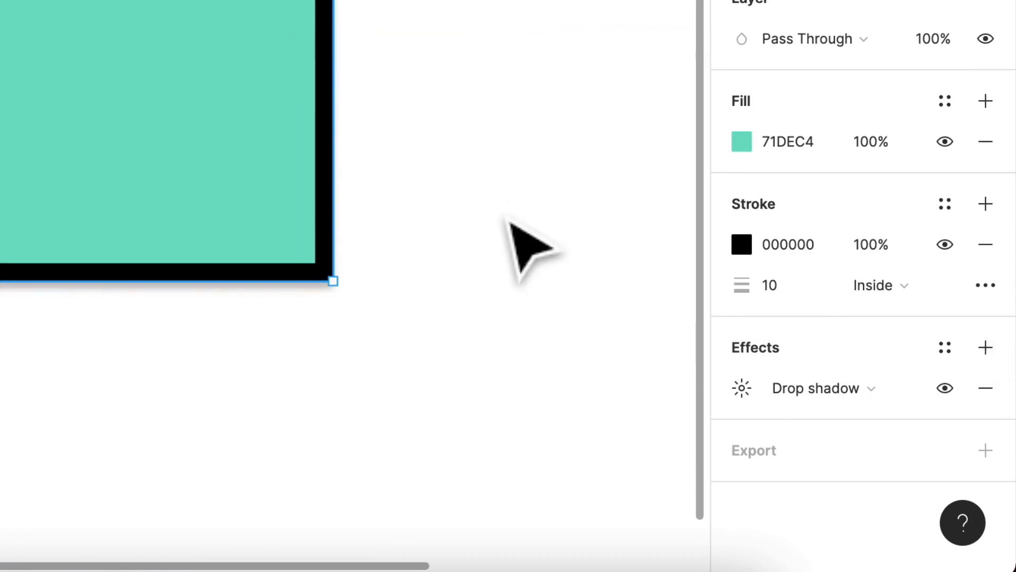
pyautogui.hscroll(2, 546, 254)
pyautogui.click(500, 276)
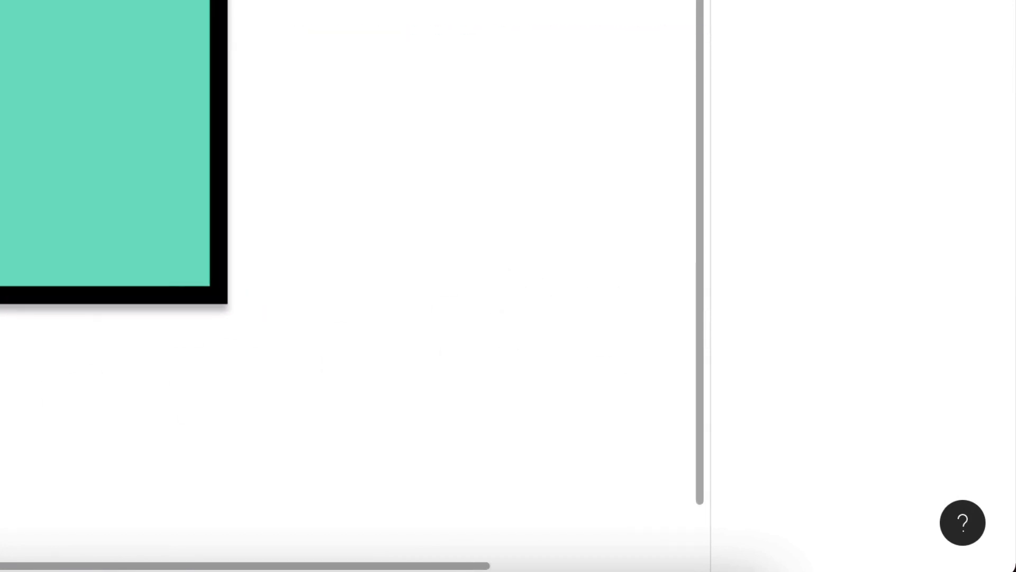
pyautogui.scroll(5, 2, 352)
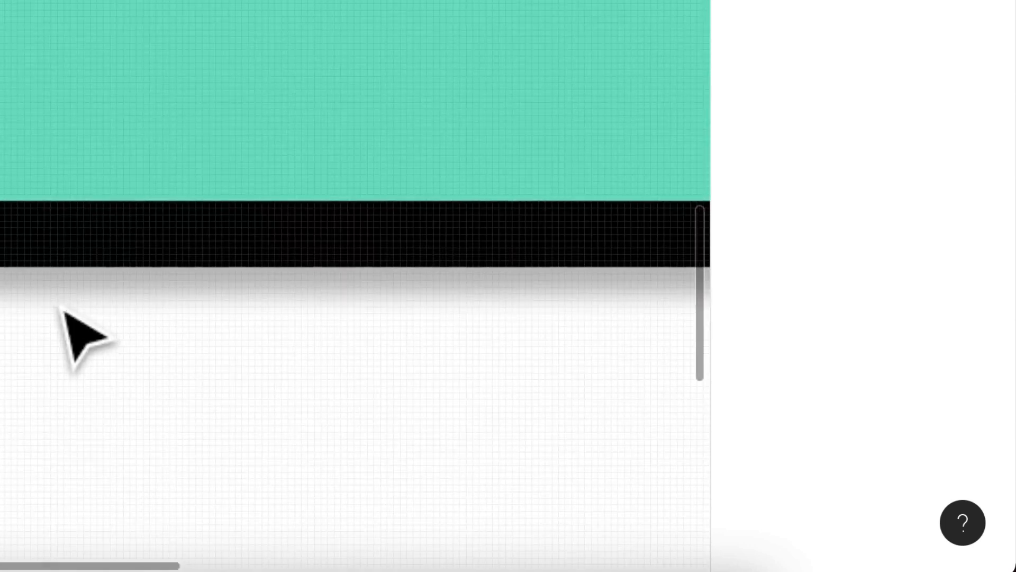
pyautogui.scroll(-5, 79, 336)
pyautogui.scroll(2, 64, 313)
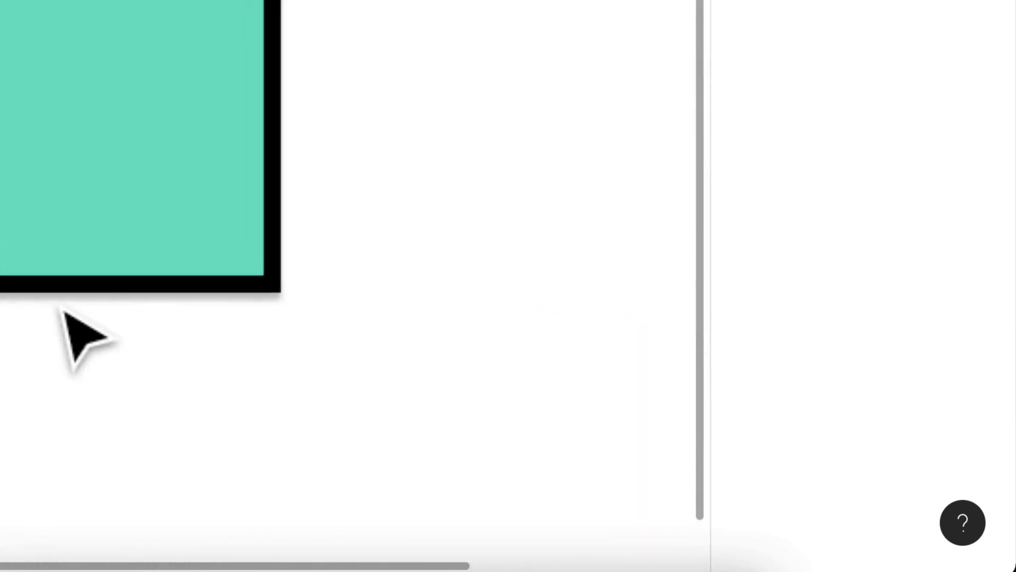
# Reselect the rectangle and set its drop shadow's Y and X offsets to 10 each
pyautogui.click(75, 232)
pyautogui.click(744, 395)
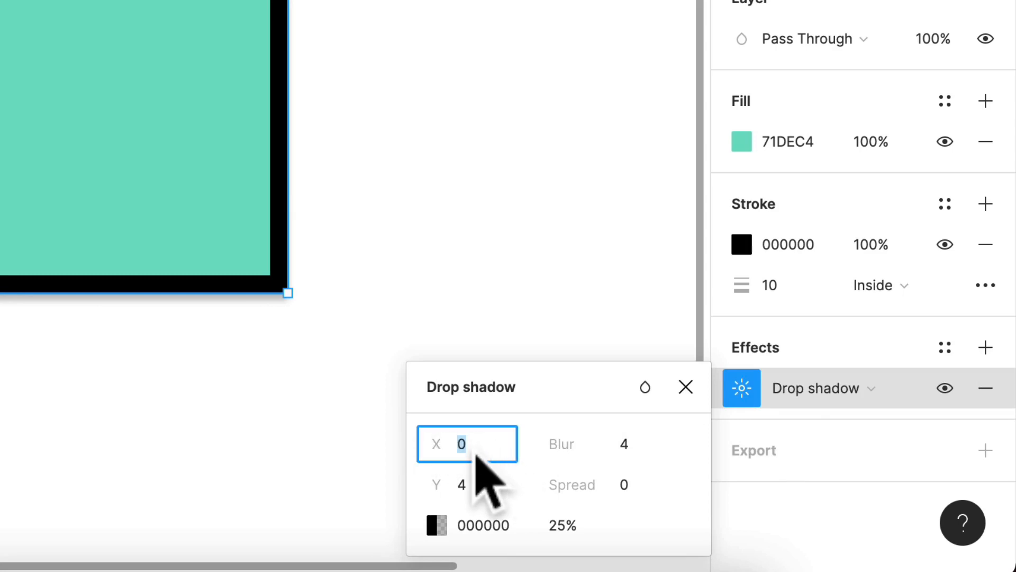
pyautogui.click(478, 490)
pyautogui.write('10')
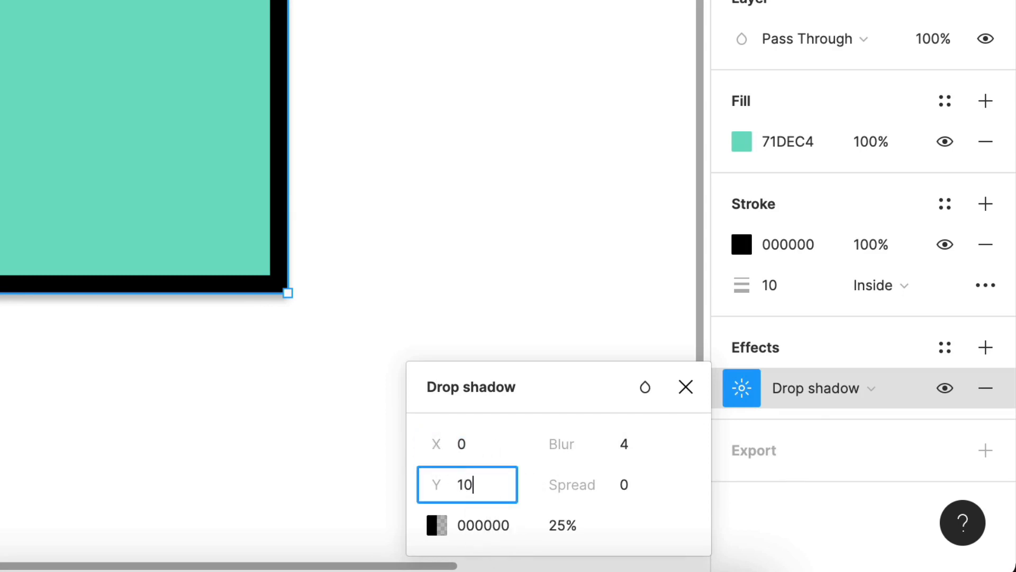
pyautogui.press('Return')
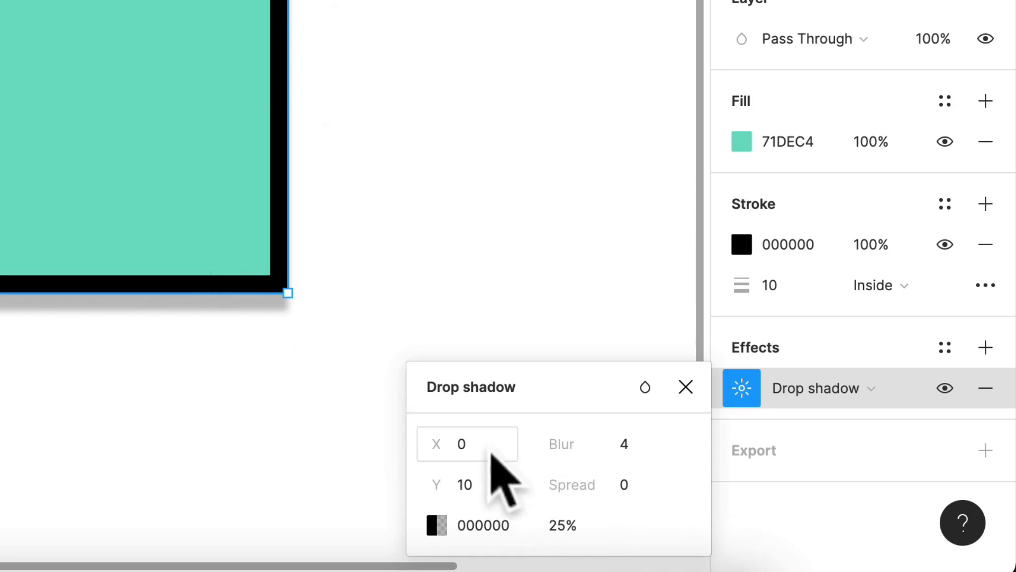
pyautogui.click(488, 454)
pyautogui.write('10')
pyautogui.press('Return')
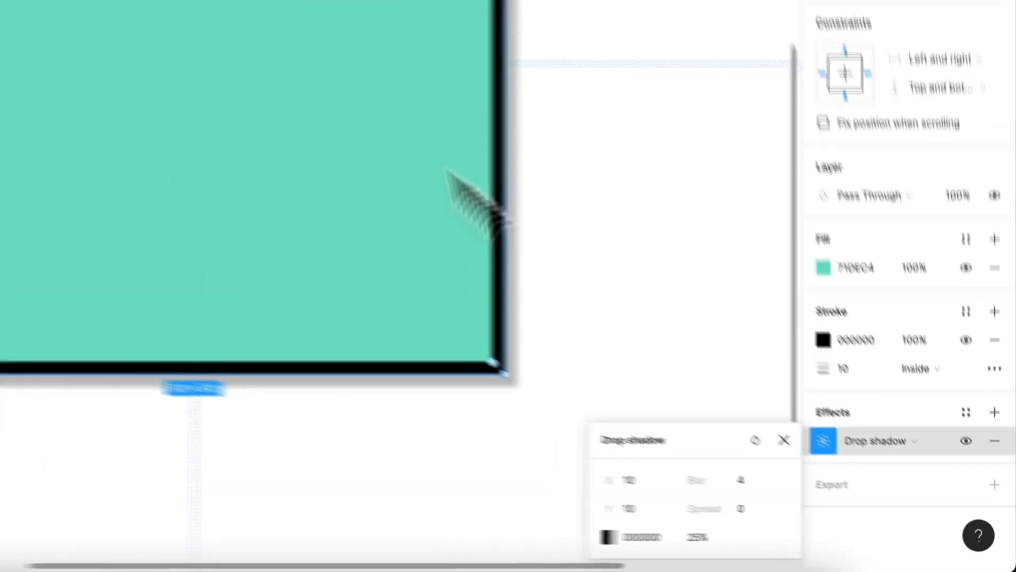
# Set the drop shadow's blur to 40, and reduce it to 20
pyautogui.scroll(-4, 366, 192)
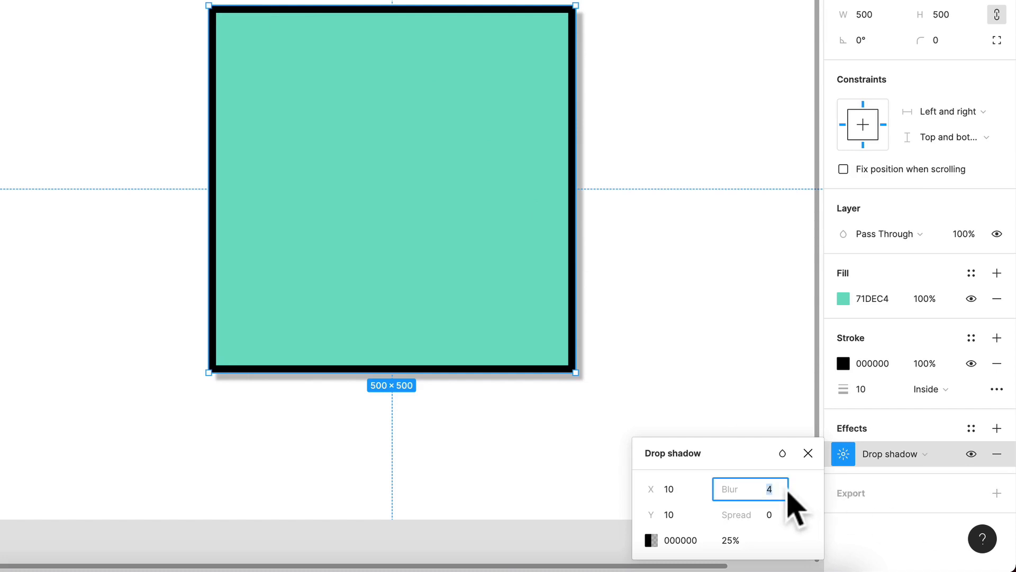
pyautogui.write('40')
pyautogui.press('Return')
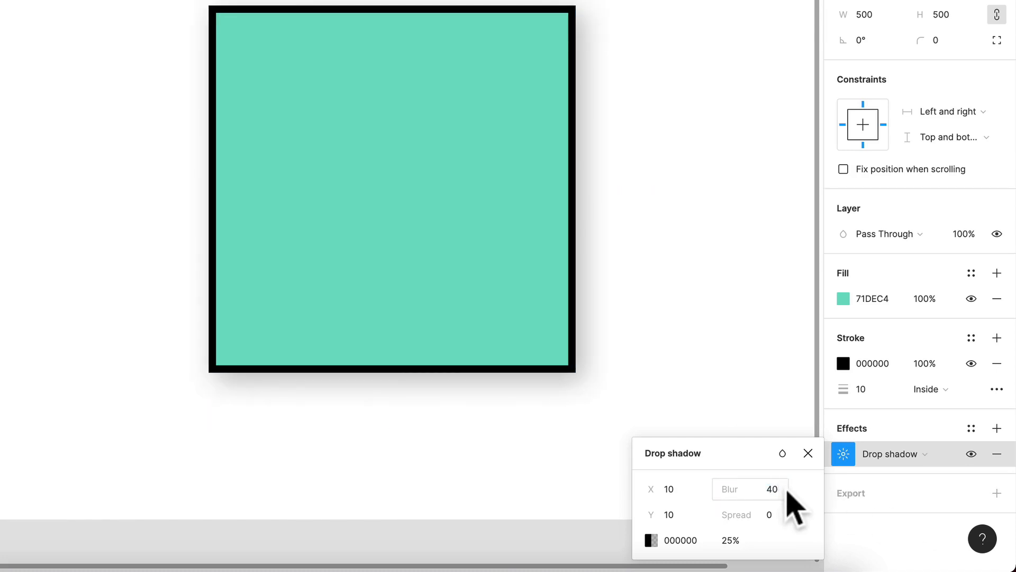
pyautogui.click(787, 492)
pyautogui.write('20')
pyautogui.press('Return')
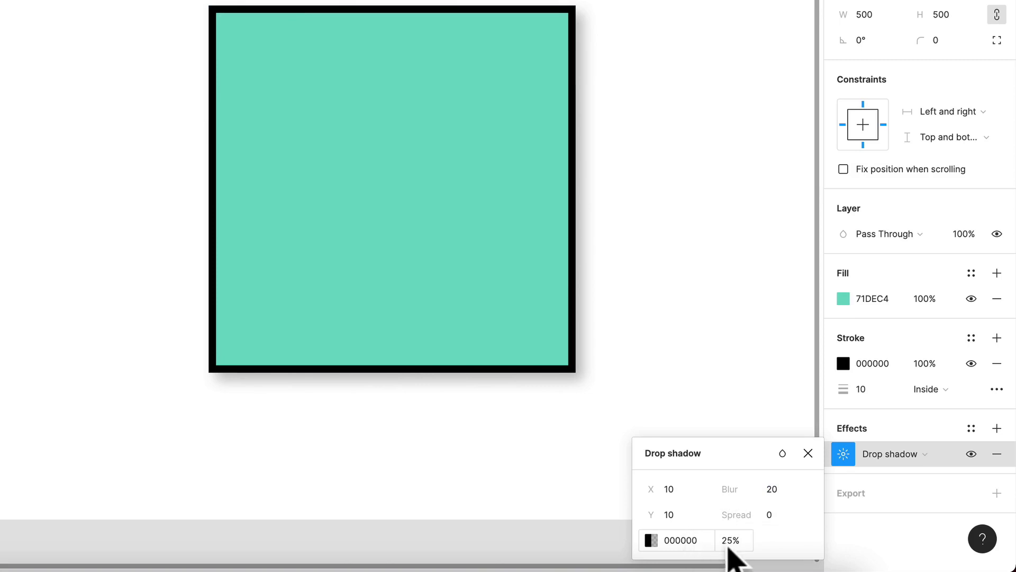
# Recolor the drop shadow dark teal 085550, set its opacity to 40%, and deselect the rectangle
pyautogui.click(734, 544)
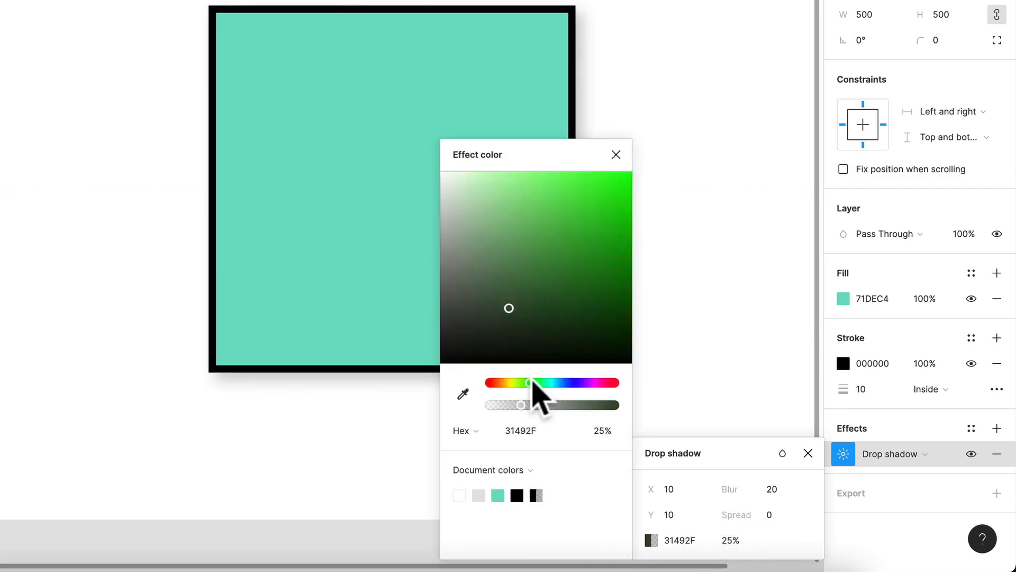
pyautogui.moveTo(532, 383)
pyautogui.mouseDown()
pyautogui.moveTo(521, 383)
pyautogui.moveTo(551, 383)
pyautogui.mouseUp()
pyautogui.moveTo(569, 298); pyautogui.dragTo(614, 299)
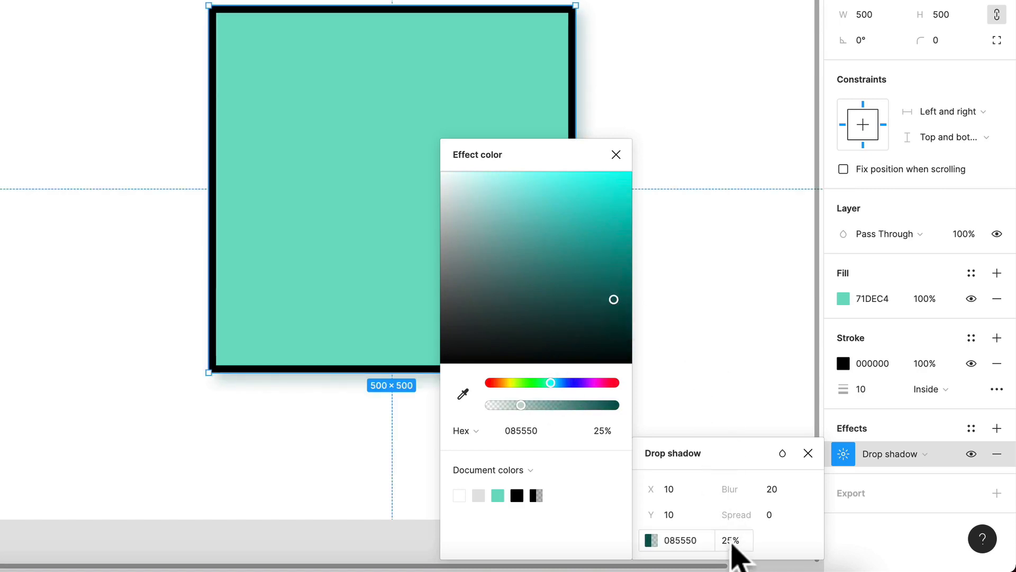
pyautogui.write('40')
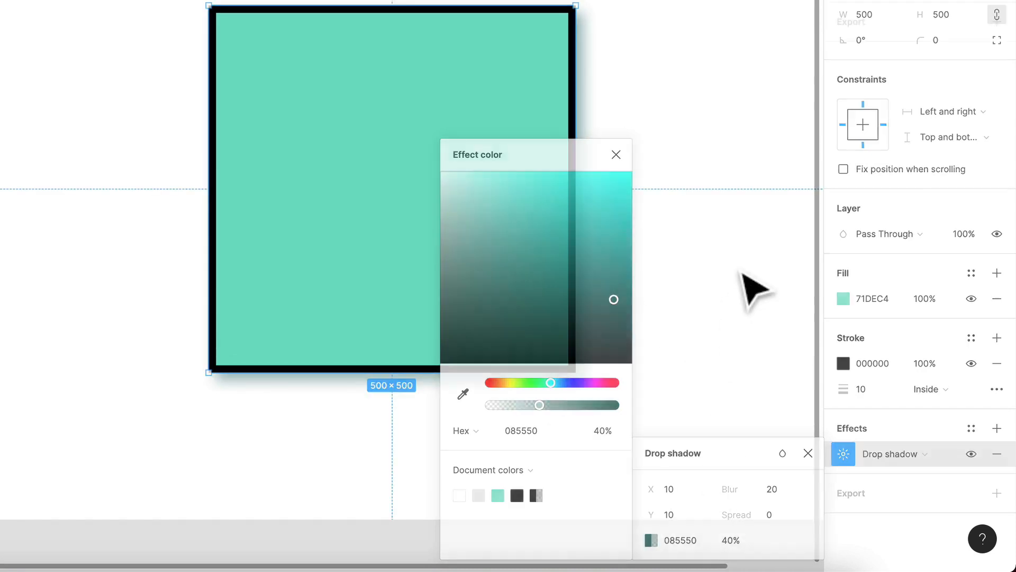
pyautogui.click(749, 293)
pyautogui.scroll(-5, 710, 454)
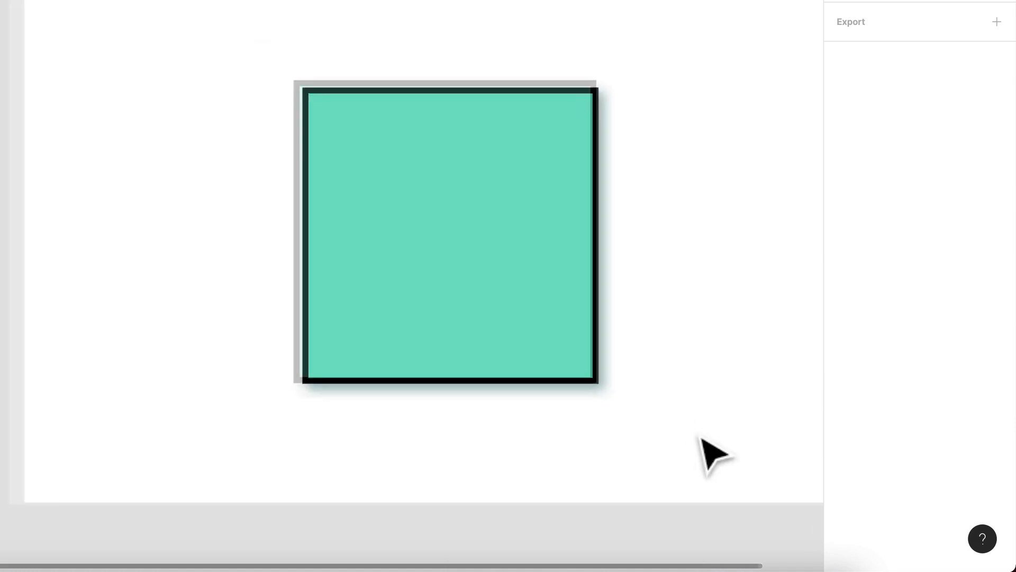
# Reselect the rectangle and change its drop shadow effect to Inner shadow
pyautogui.click(540, 318)
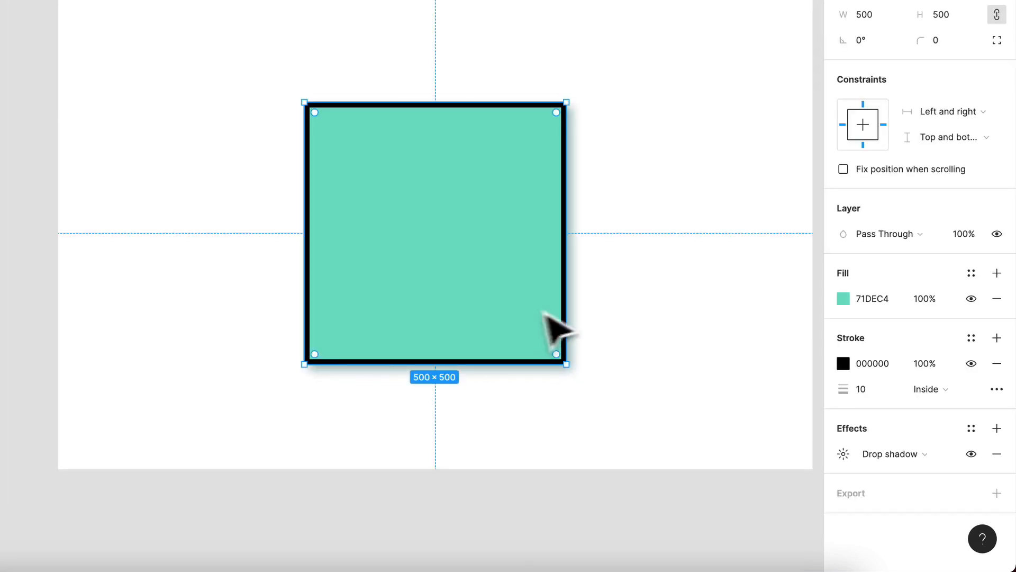
pyautogui.click(883, 456)
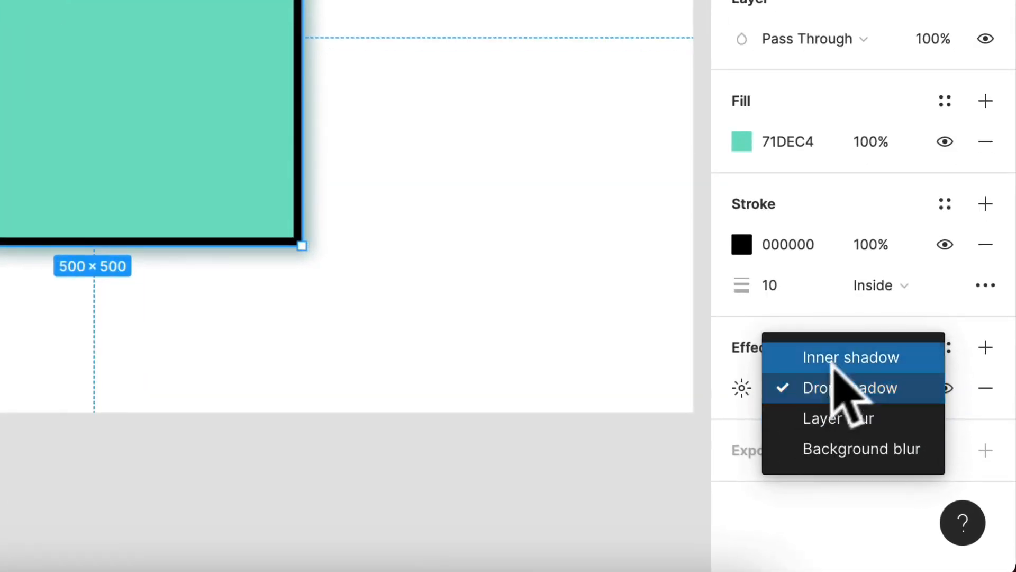
pyautogui.click(853, 354)
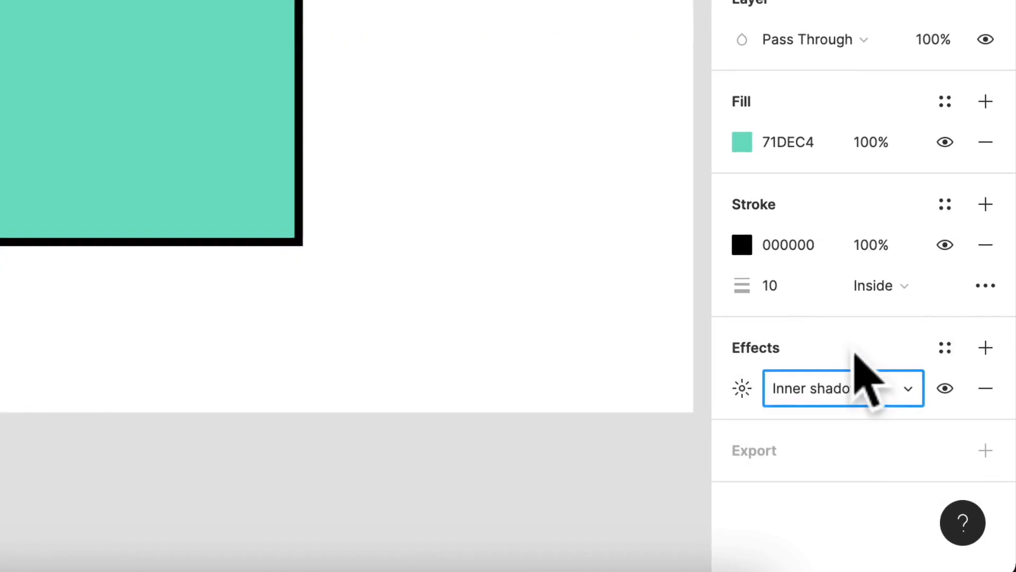
# View the rectangle's inner shadow settings, and try the Layer blur and Background blur effect types
pyautogui.click(842, 455)
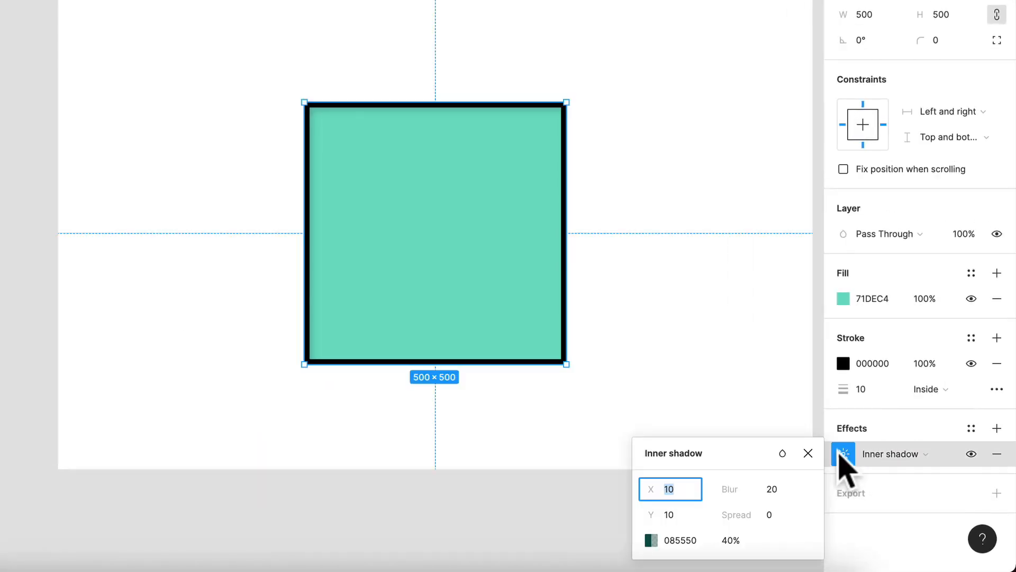
pyautogui.click(900, 456)
pyautogui.click(906, 490)
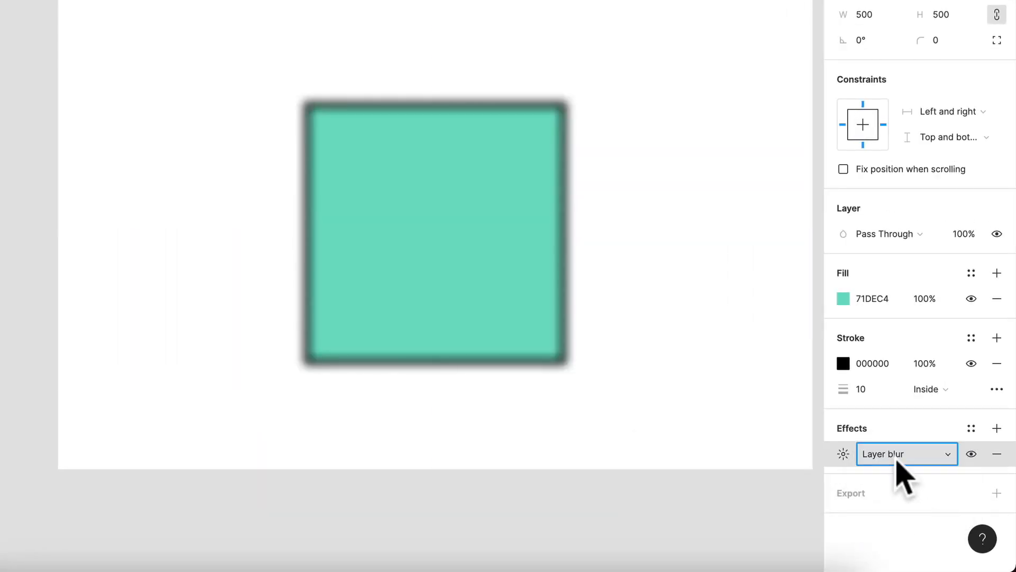
pyautogui.click(896, 457)
pyautogui.click(907, 473)
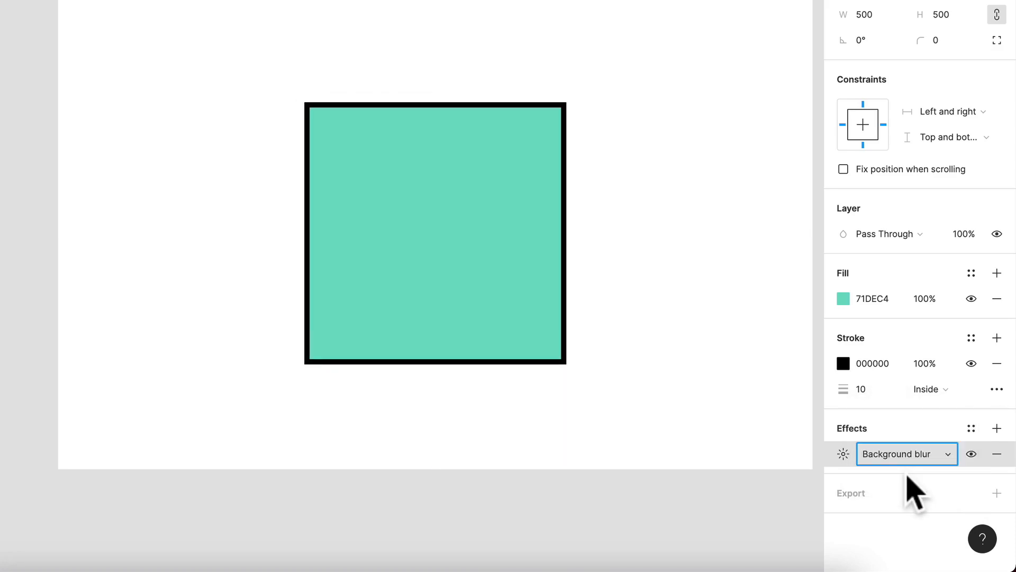
# Undo the last three effect type changes to restore the rectangle's Drop shadow
pyautogui.press('super+z')
pyautogui.press('super+z')
pyautogui.press('super+z')
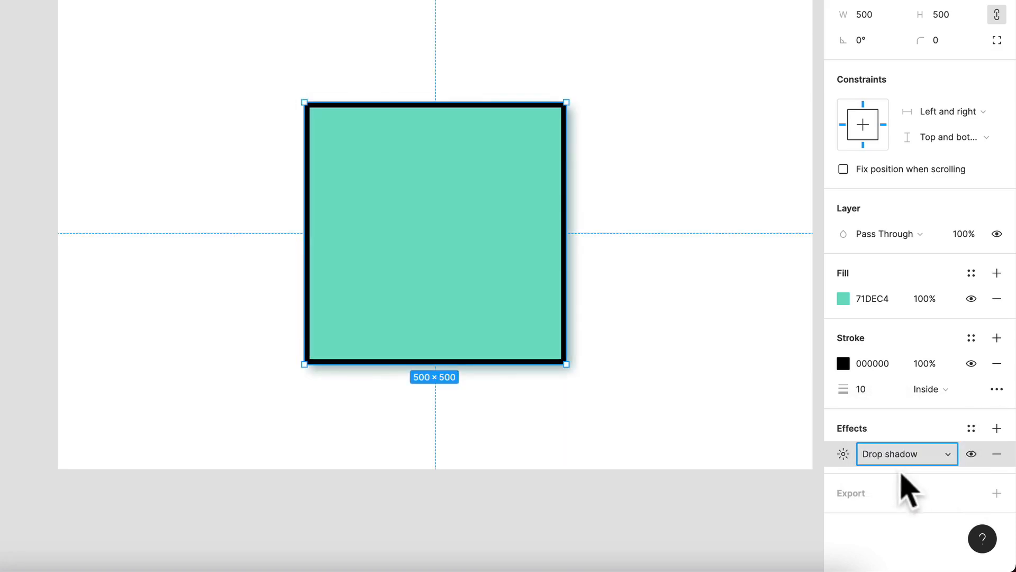
# Add an export setting to the rectangle at 1x scale in PNG format
pyautogui.scroll(1, 776, 384)
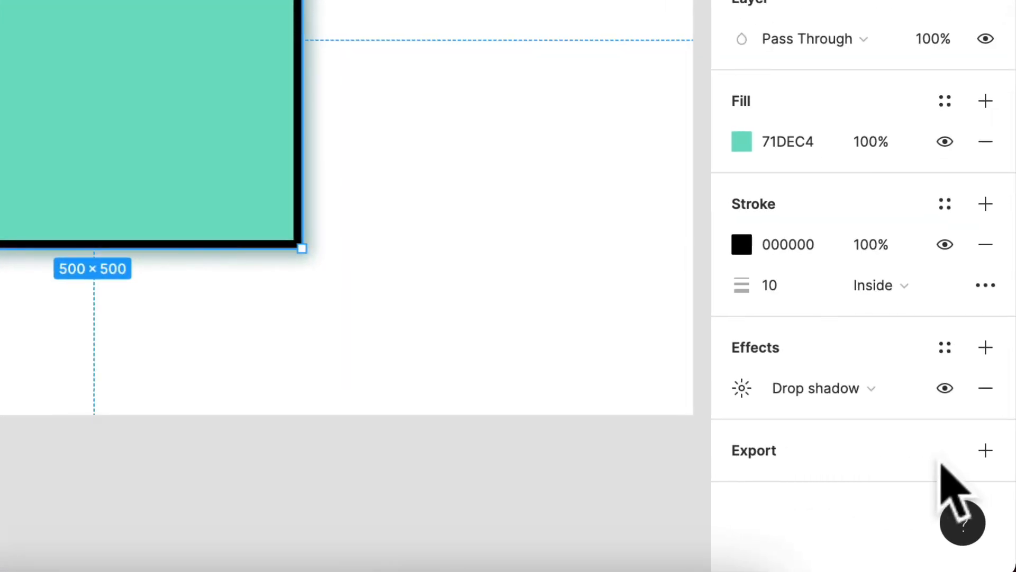
pyautogui.click(984, 450)
pyautogui.scroll(-4, 419, 392)
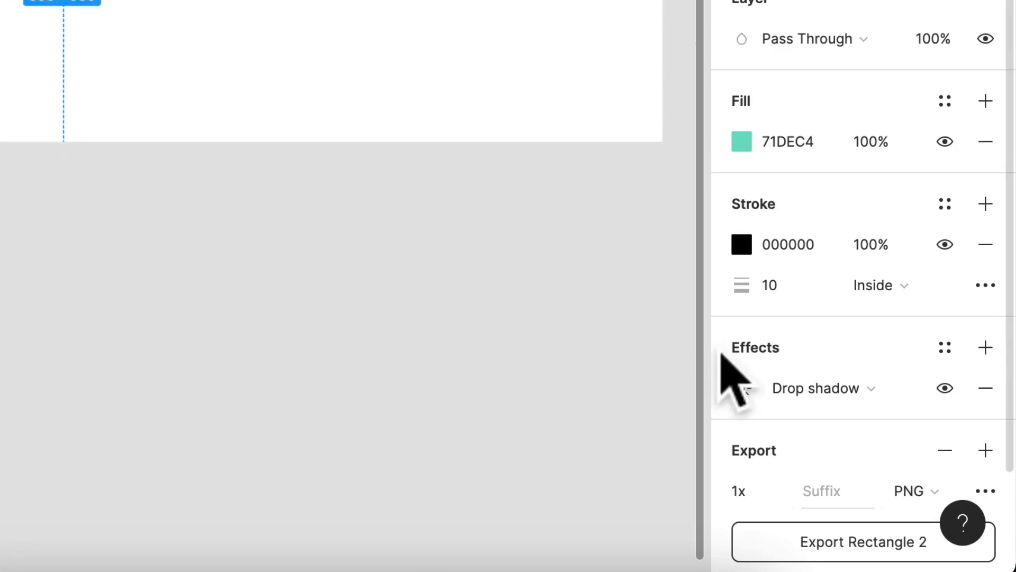
pyautogui.scroll(-2, 741, 378)
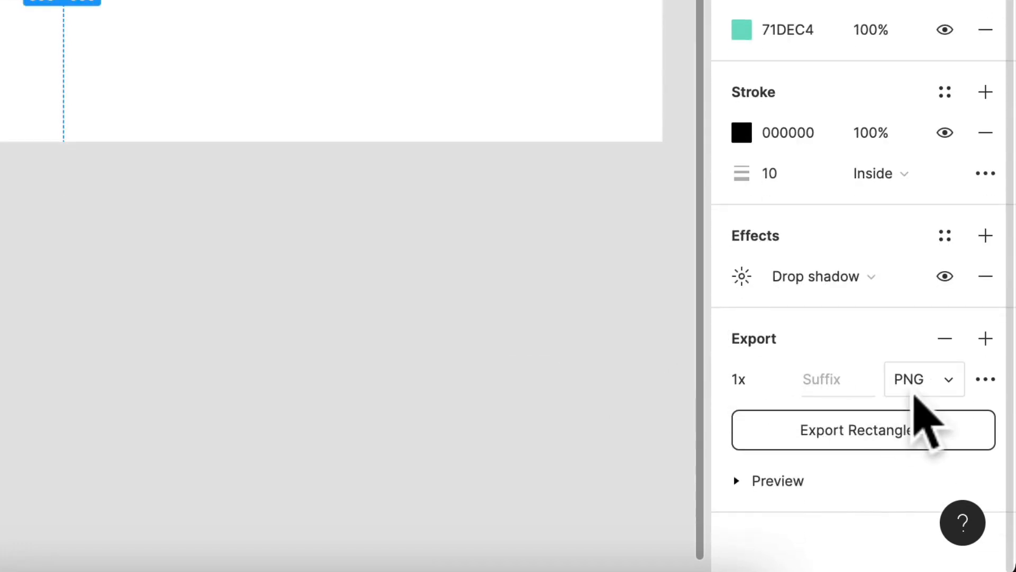
# Look through the scale and file format options of the rectangle's export setting, keeping 1x and PNG
pyautogui.click(775, 379)
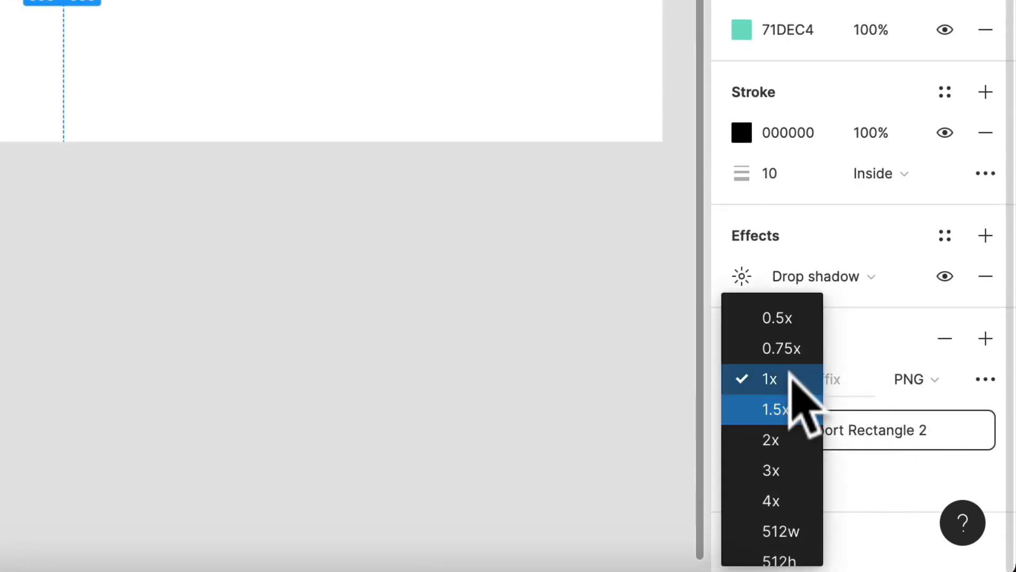
pyautogui.click(789, 376)
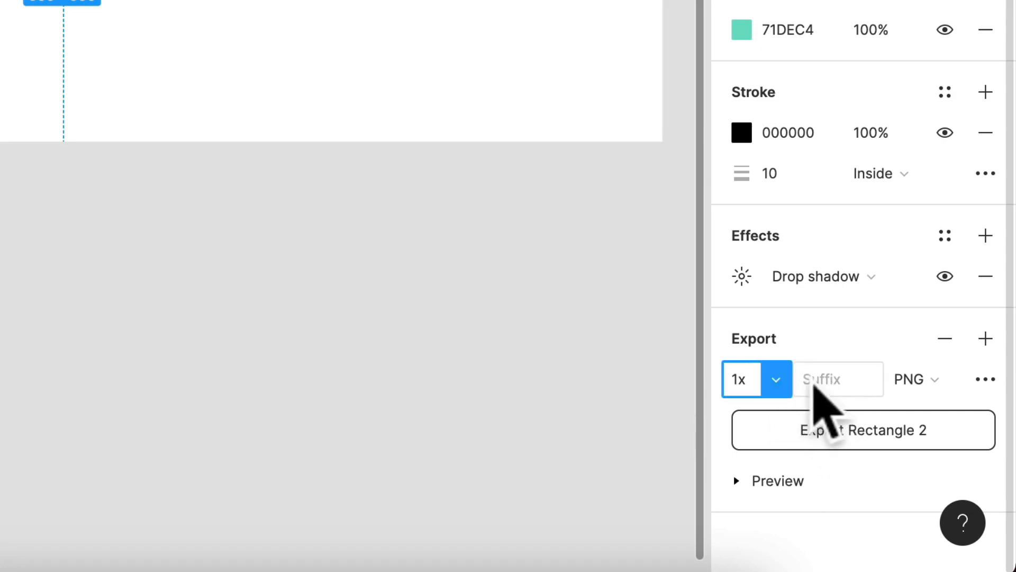
pyautogui.click(926, 391)
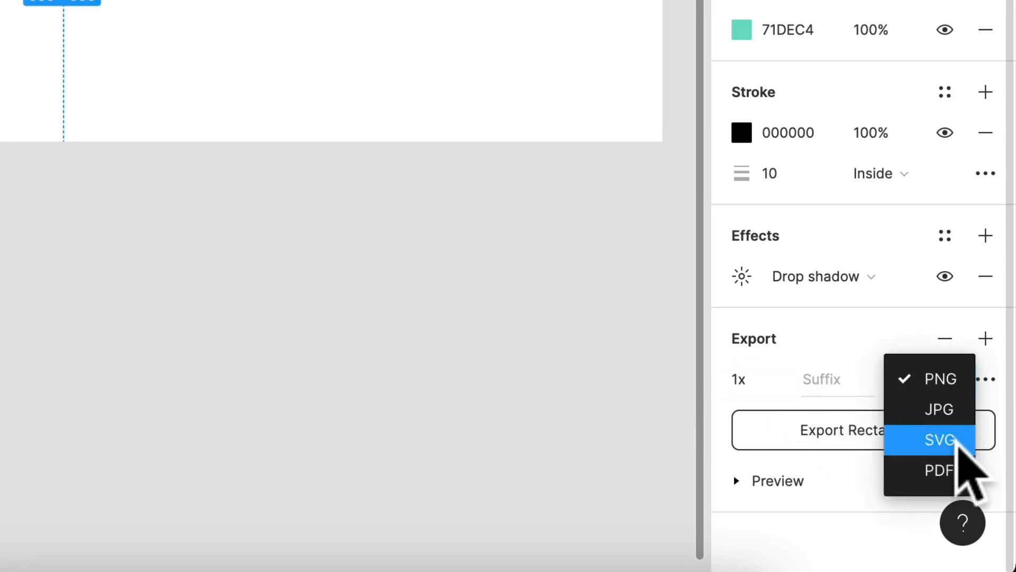
pyautogui.click(815, 362)
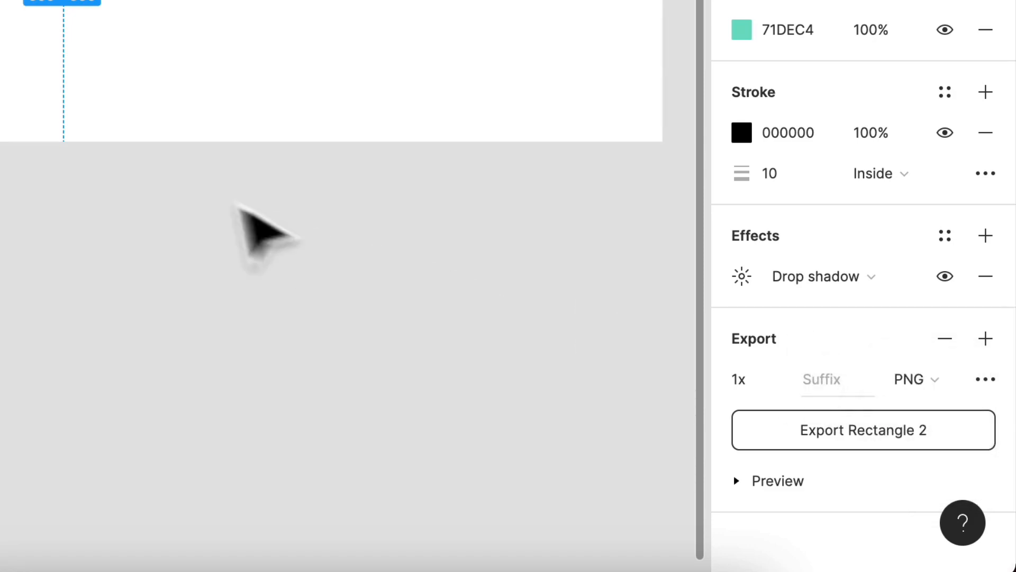
# Delete the green rectangle from the Components frame
pyautogui.scroll(-5, 222, 198)
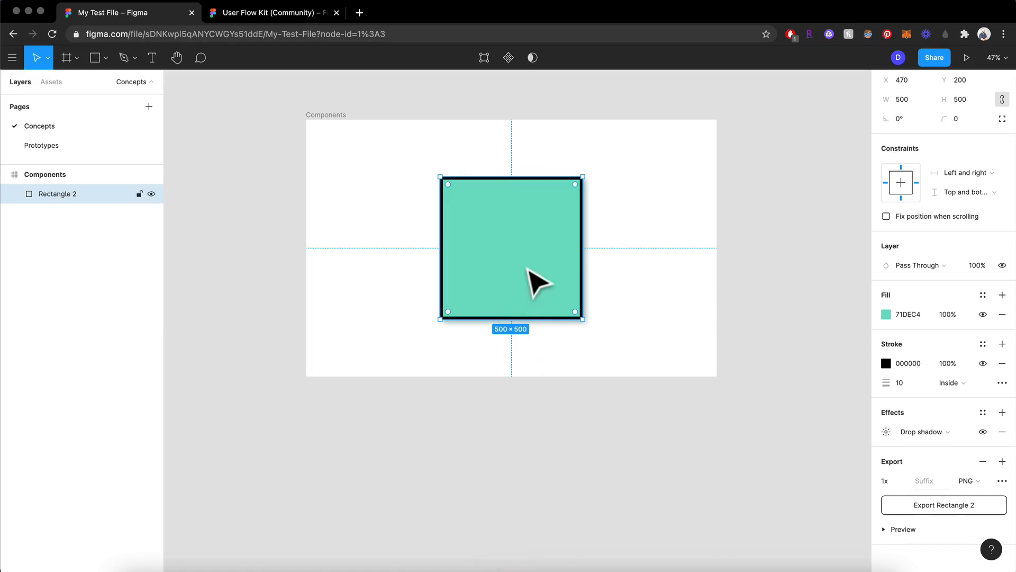
pyautogui.moveTo(528, 269)
pyautogui.mouseDown()
pyautogui.moveTo(439, 261)
pyautogui.moveTo(501, 257)
pyautogui.moveTo(528, 269)
pyautogui.mouseUp()
pyautogui.press('BackSpace')
pyautogui.press('Escape')
pyautogui.hotkey('shift', '1')
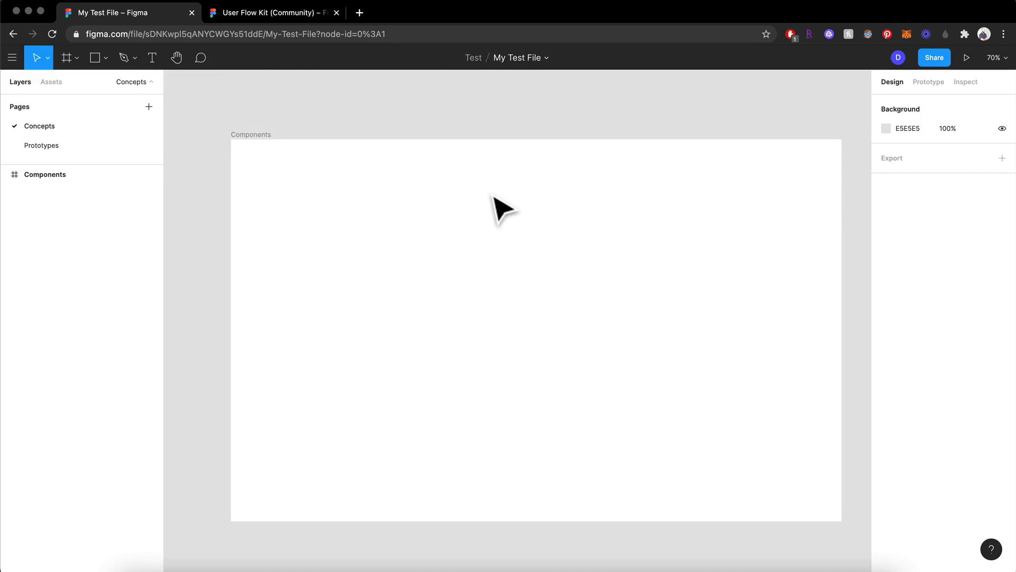
# Add a text layer reading "Hello" near the middle of the Components frame and select all its text
pyautogui.press('t')
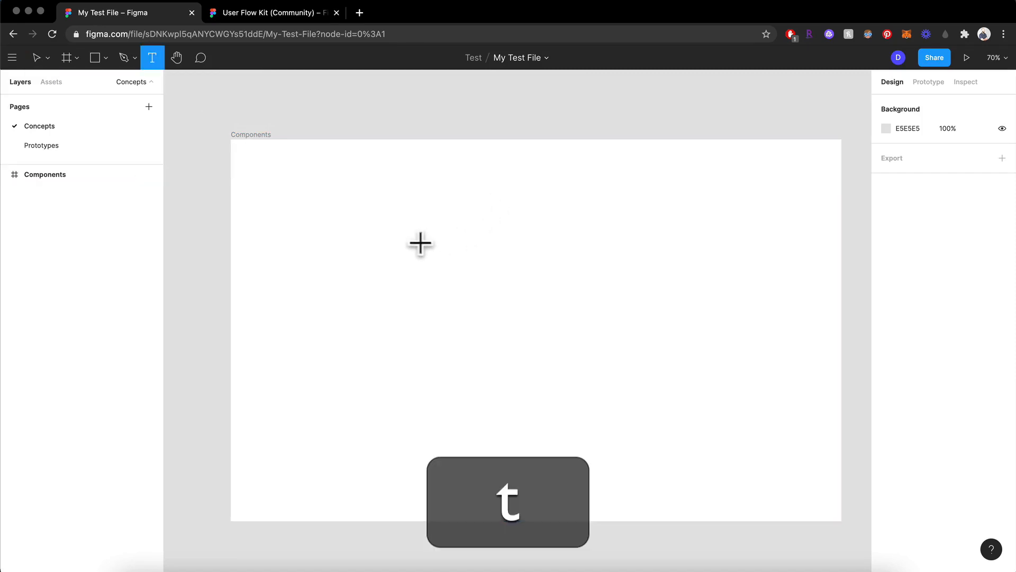
pyautogui.click(506, 313)
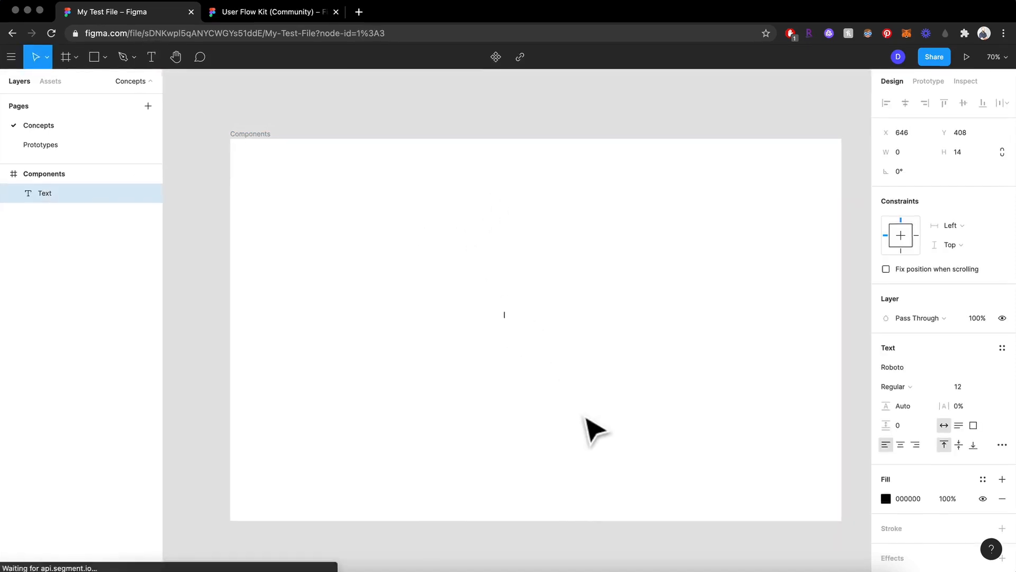
pyautogui.write('Hello')
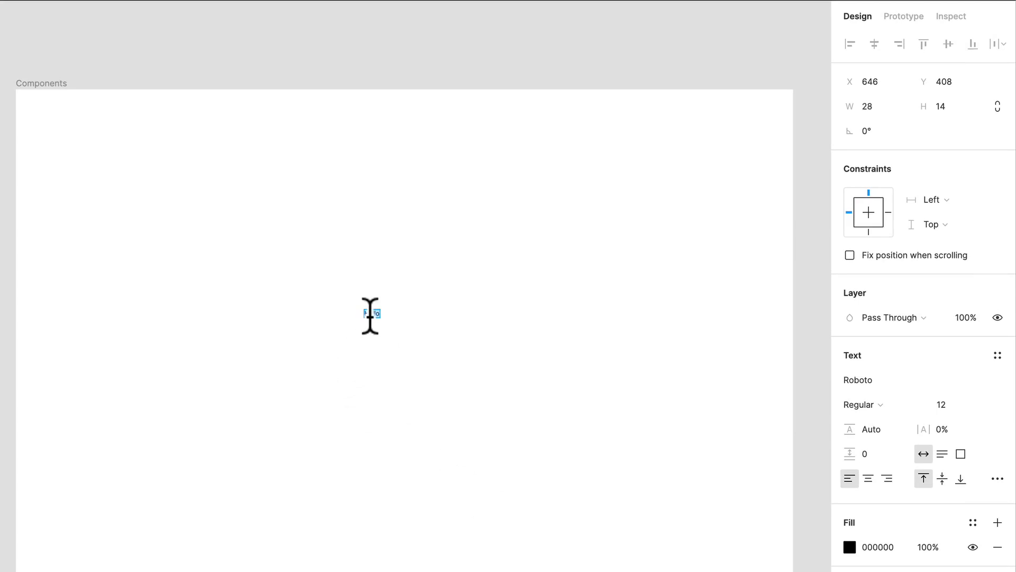
pyautogui.scroll(10, 370, 316)
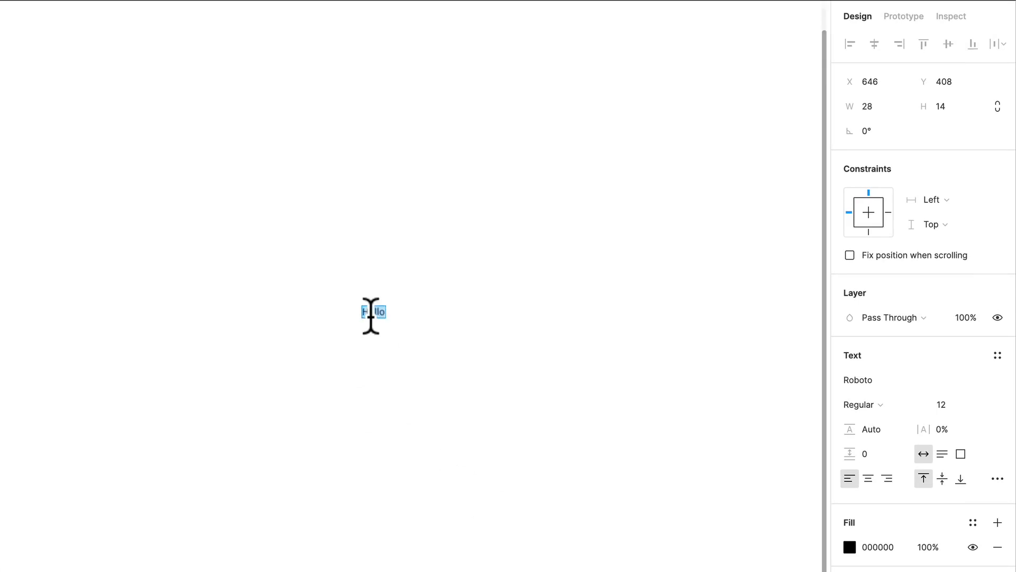
pyautogui.scroll(5, 370, 316)
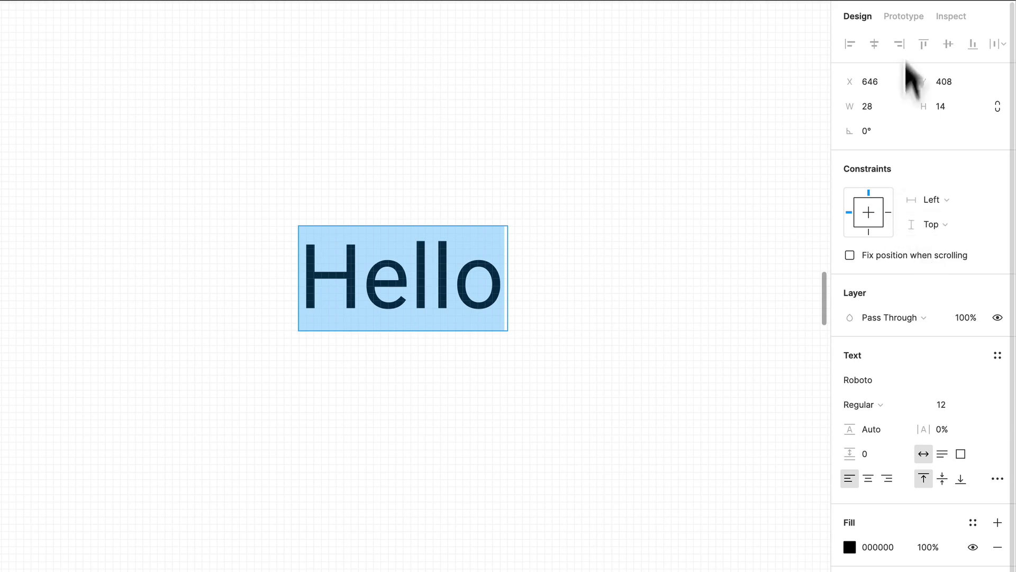
# Change the Hello text's font to Helvetica
pyautogui.scroll(-3, 915, 379)
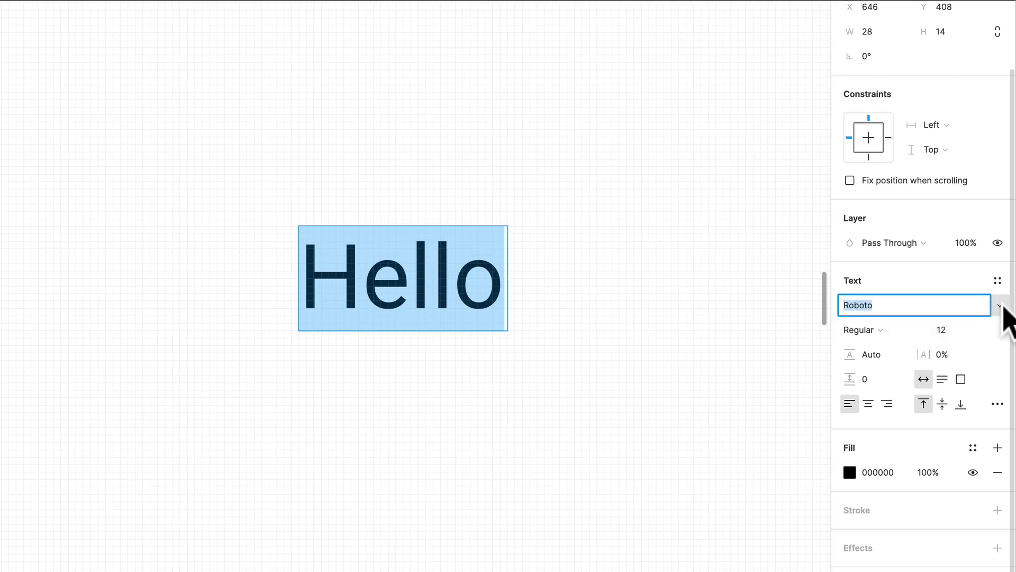
pyautogui.click(1003, 306)
pyautogui.click(910, 306)
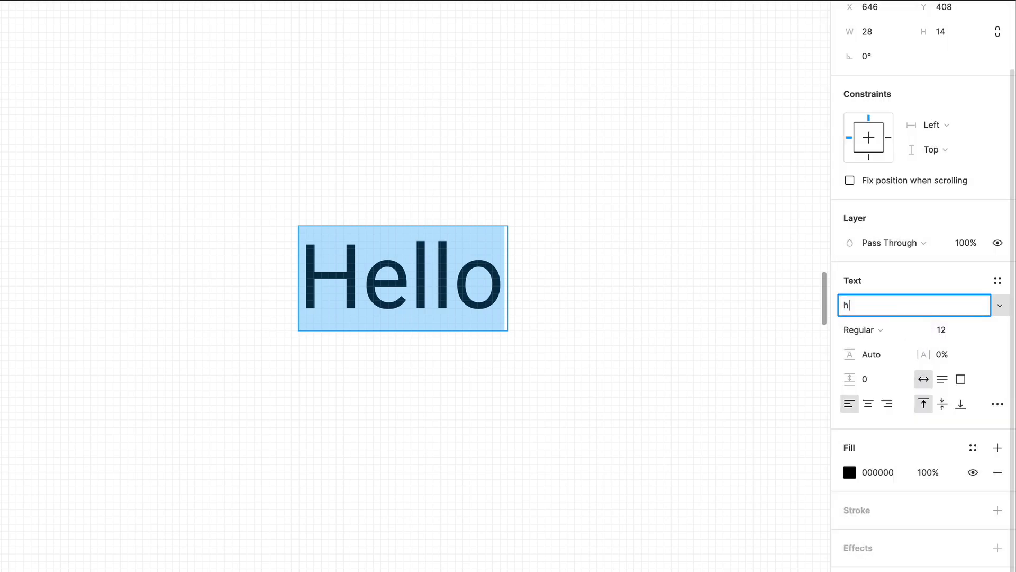
pyautogui.write('Helvetica')
pyautogui.press('Return')
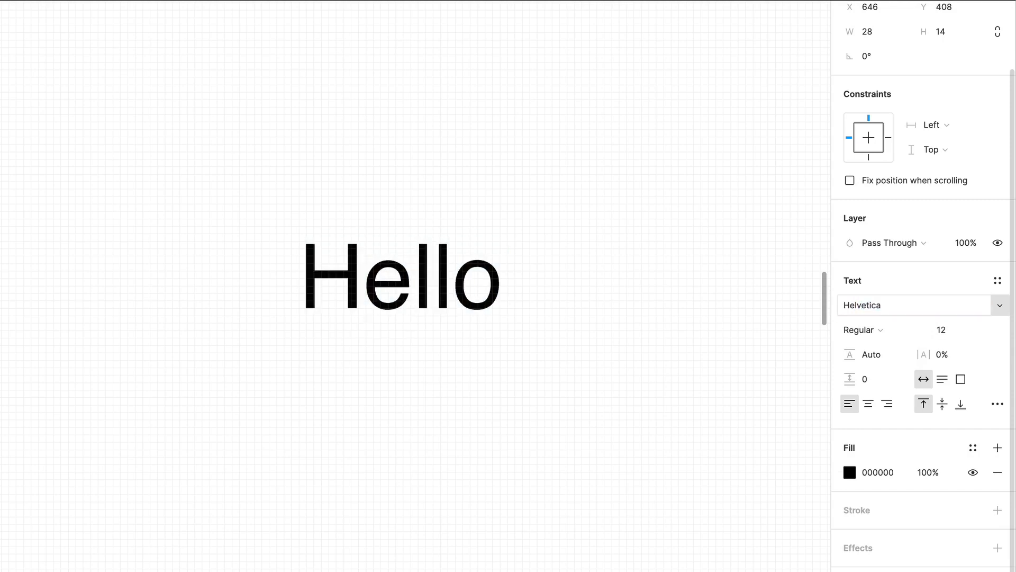
# Set the Hello text's weight to Bold and its font size to 48
pyautogui.click(868, 330)
pyautogui.click(883, 350)
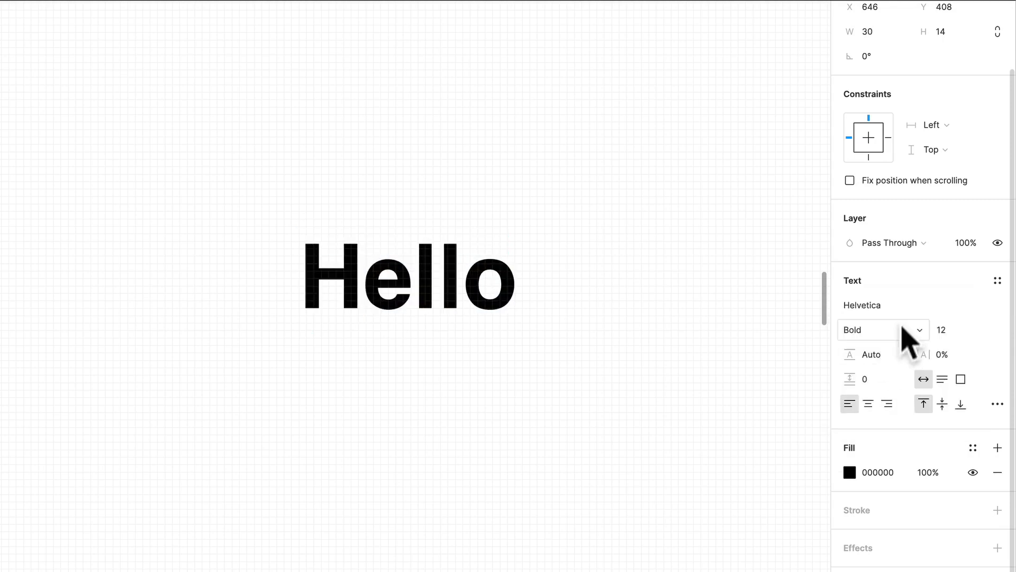
pyautogui.click(983, 330)
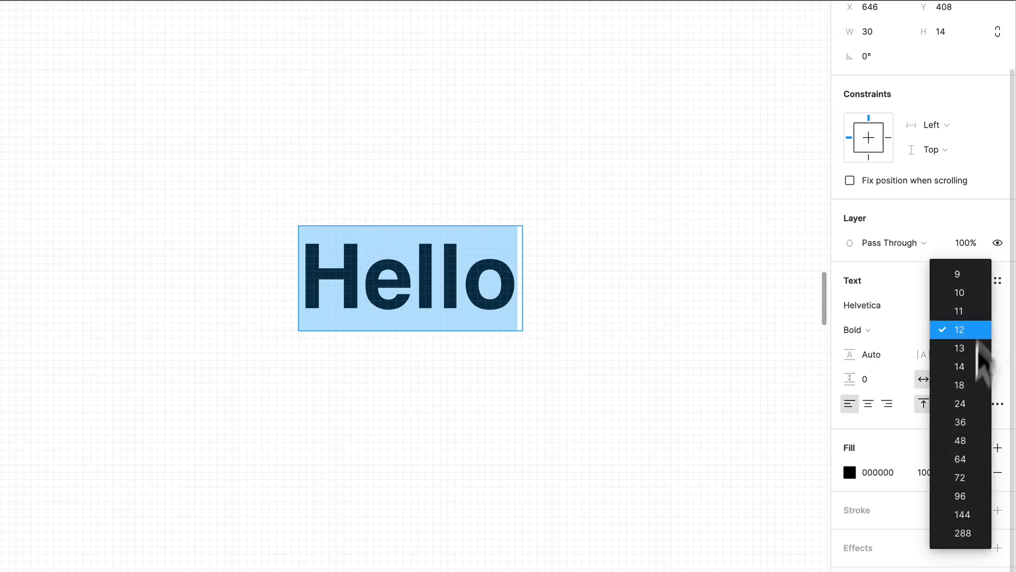
pyautogui.click(965, 440)
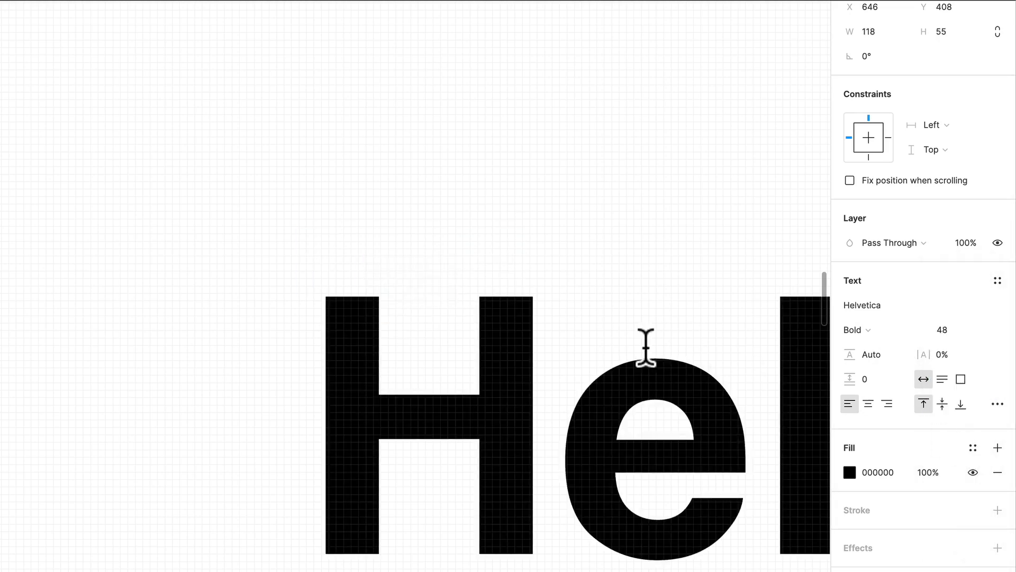
# Open the Hello text's line height and letter spacing values for editing
pyautogui.scroll(-1, 660, 328)
pyautogui.scroll(-4, 660, 330)
pyautogui.hscroll(7, 660, 329)
pyautogui.scroll(-2, 660, 330)
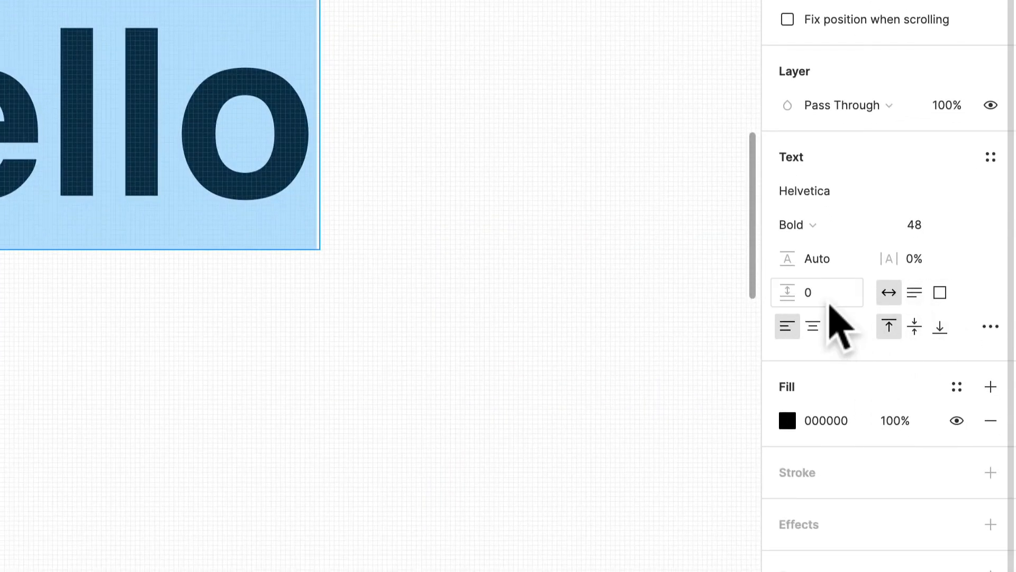
pyautogui.click(822, 260)
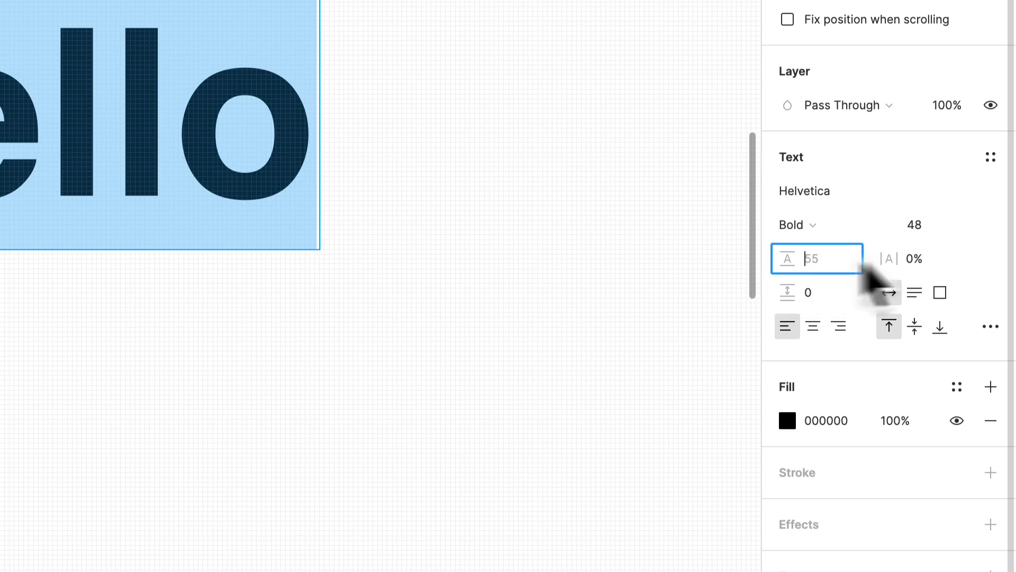
pyautogui.click(926, 266)
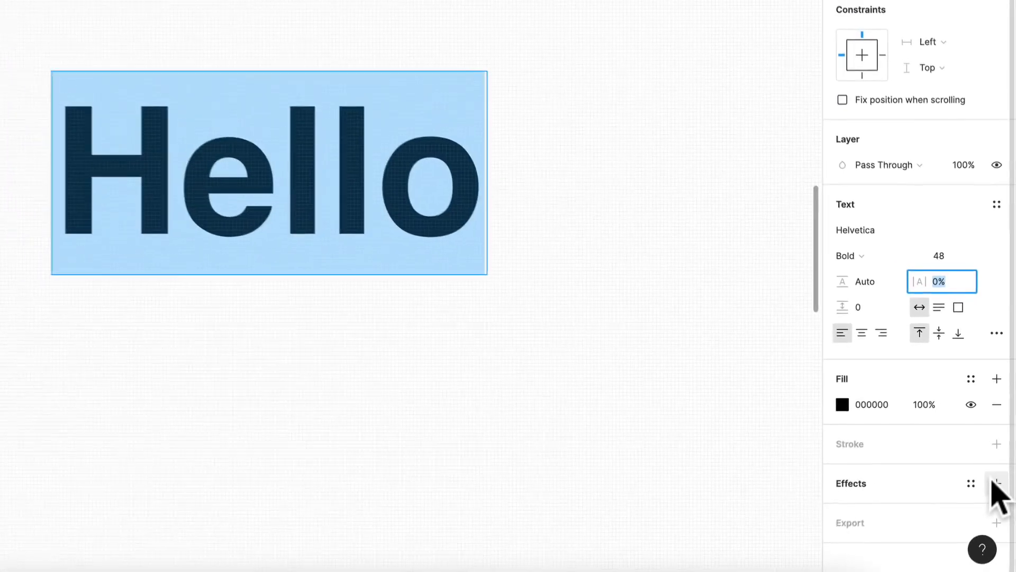
# Add a drop shadow effect to the Hello text, and delete the text layer from the frame
pyautogui.click(995, 481)
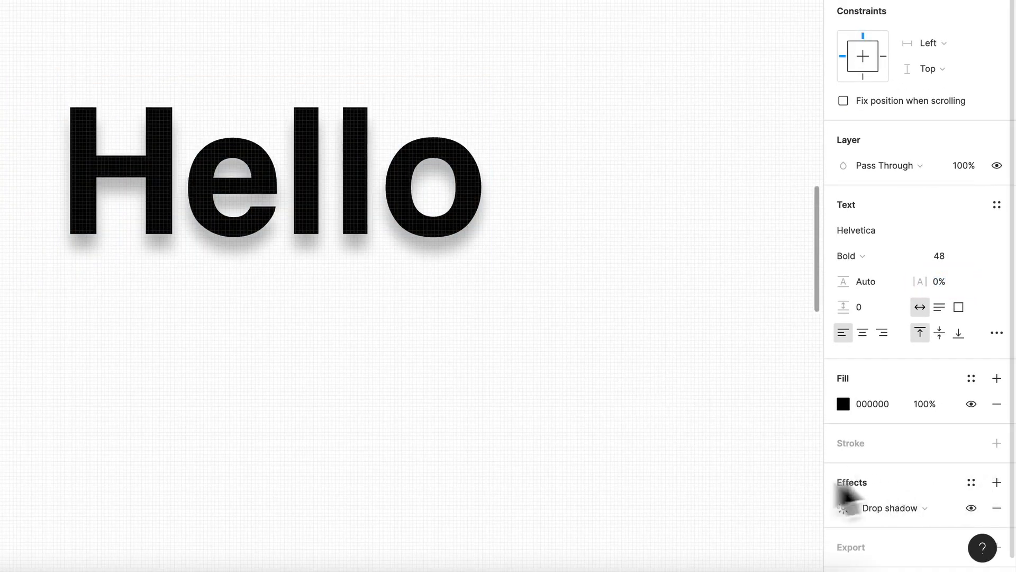
pyautogui.press('Escape')
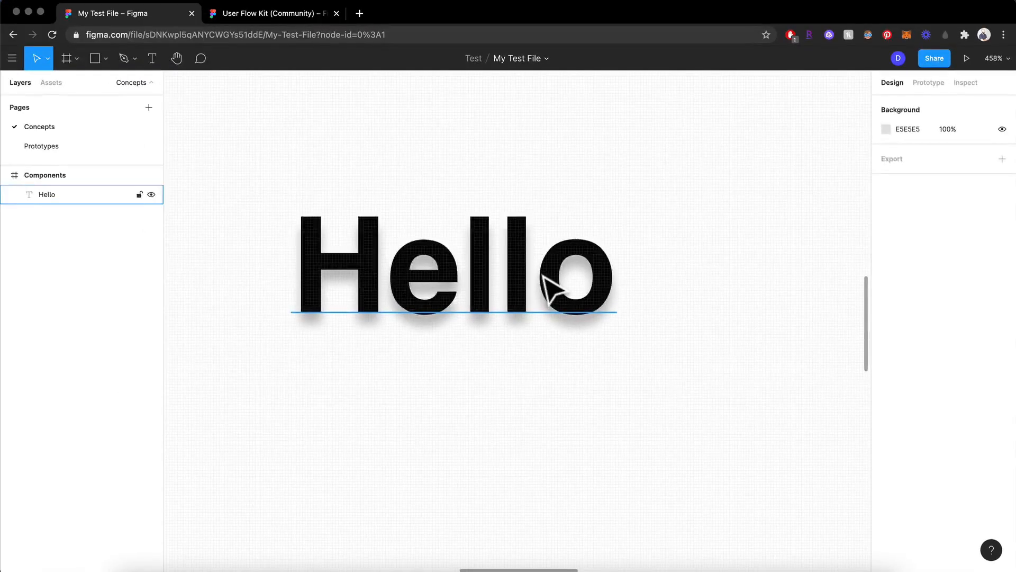
pyautogui.press('Delete')
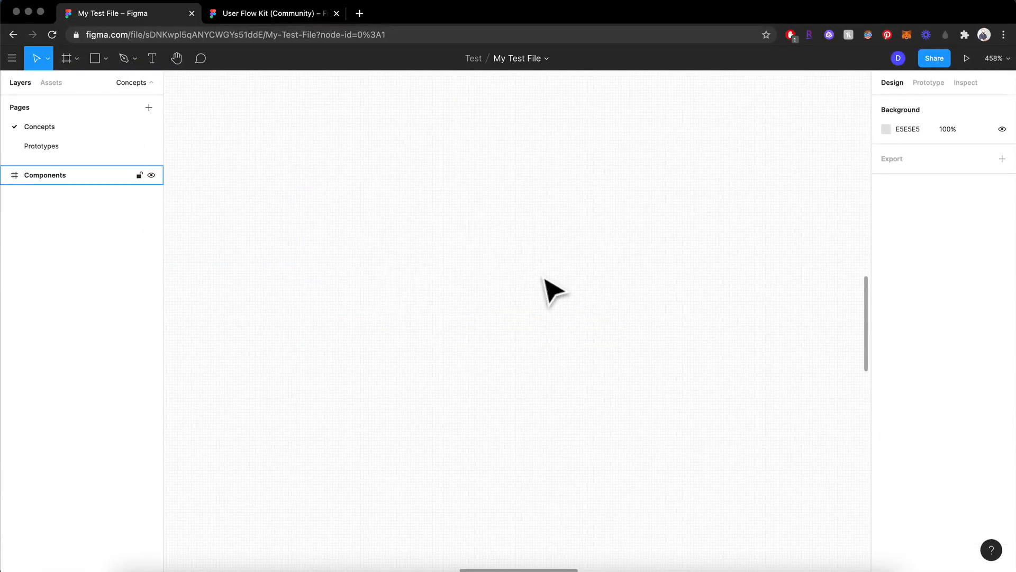